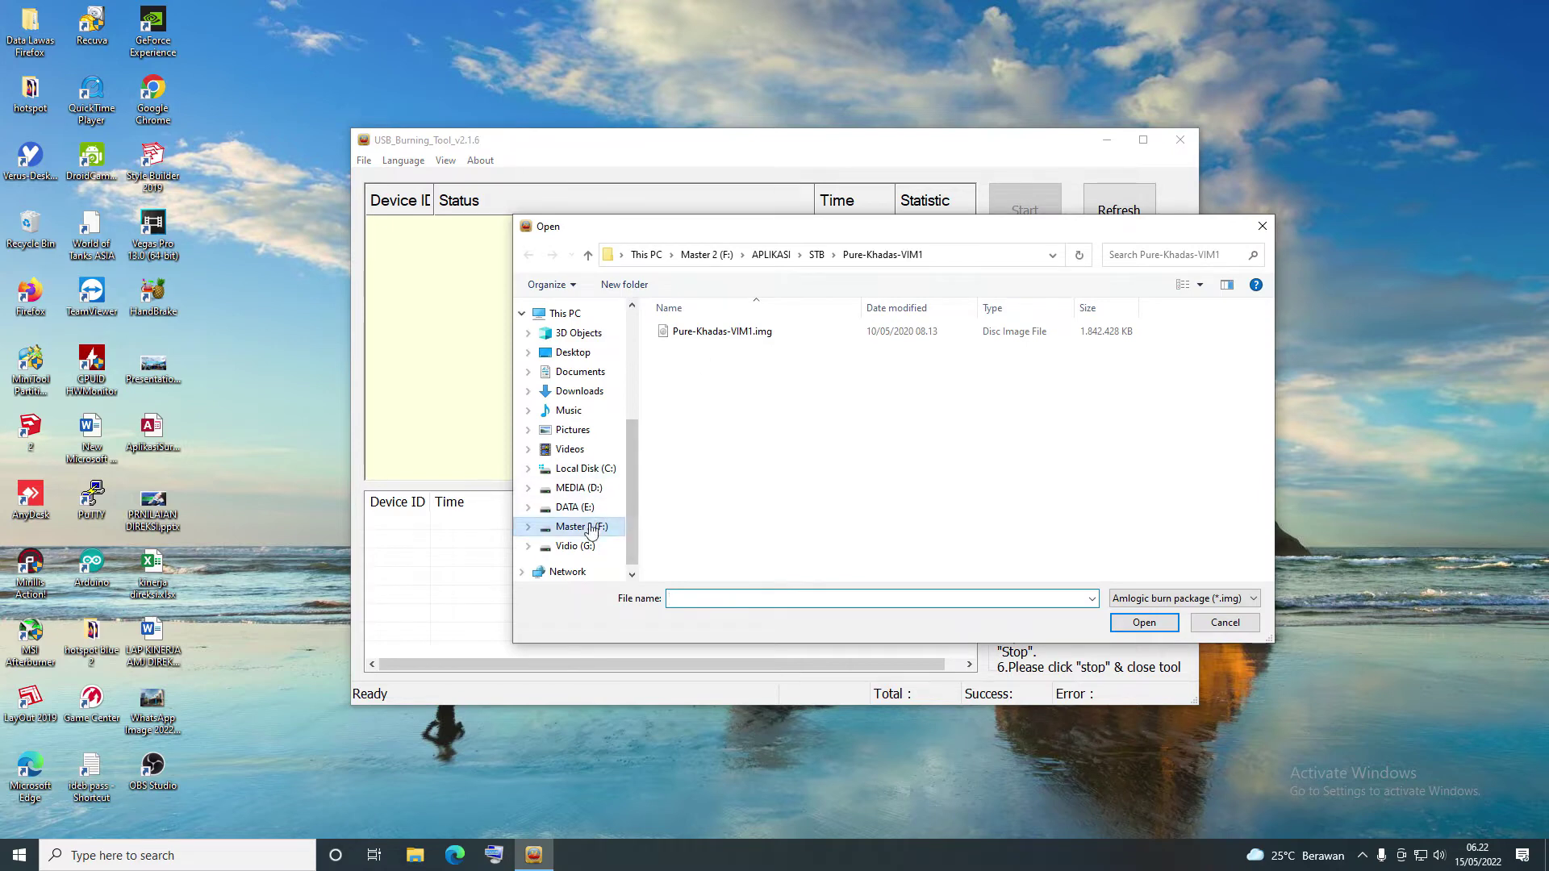
- Load the image FW_HG680_Coffe_V3.02.img from the APLIKASI\STB\Coffee 3.02 HG680P UBT\Coffee 3.02 HG680P folder on drive F
{"action": "double_click", "coordinate": [685, 332]}
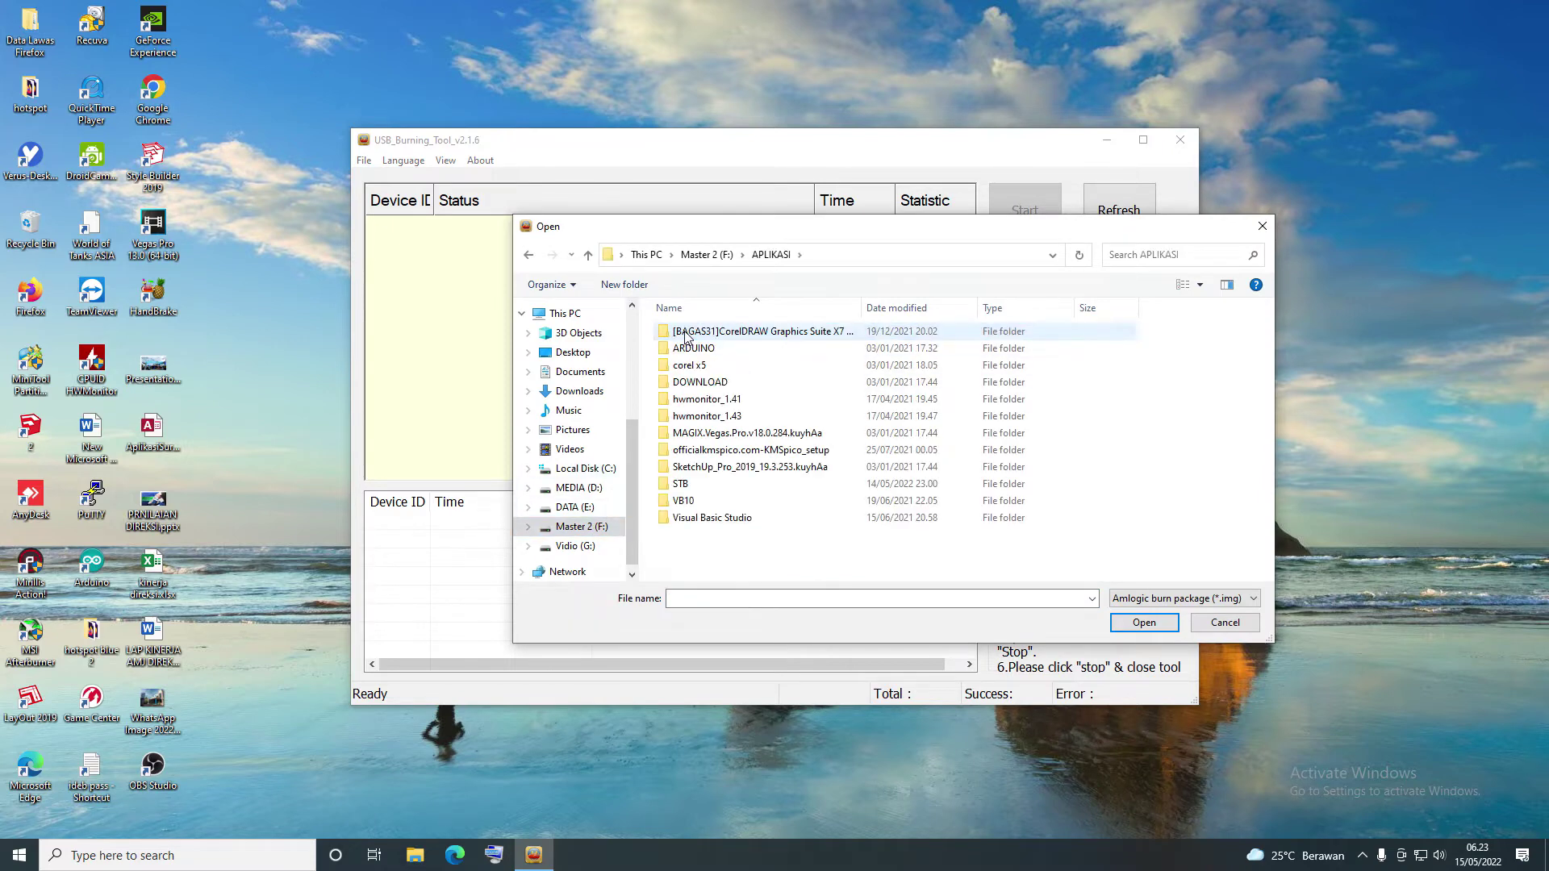
{"action": "left_click", "coordinate": [565, 528]}
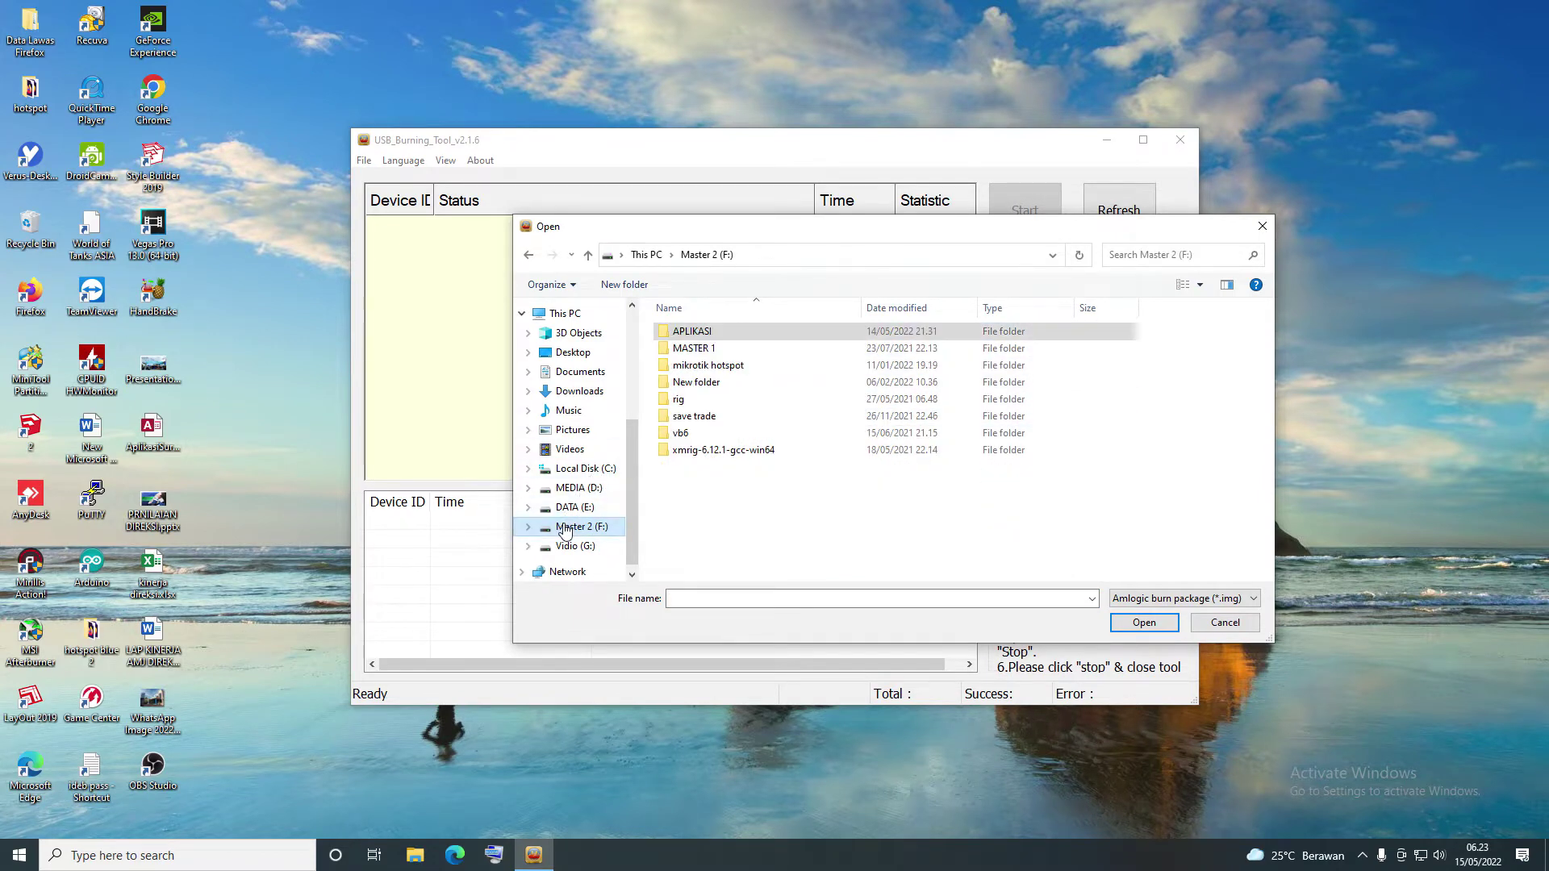
{"action": "double_click", "coordinate": [702, 331]}
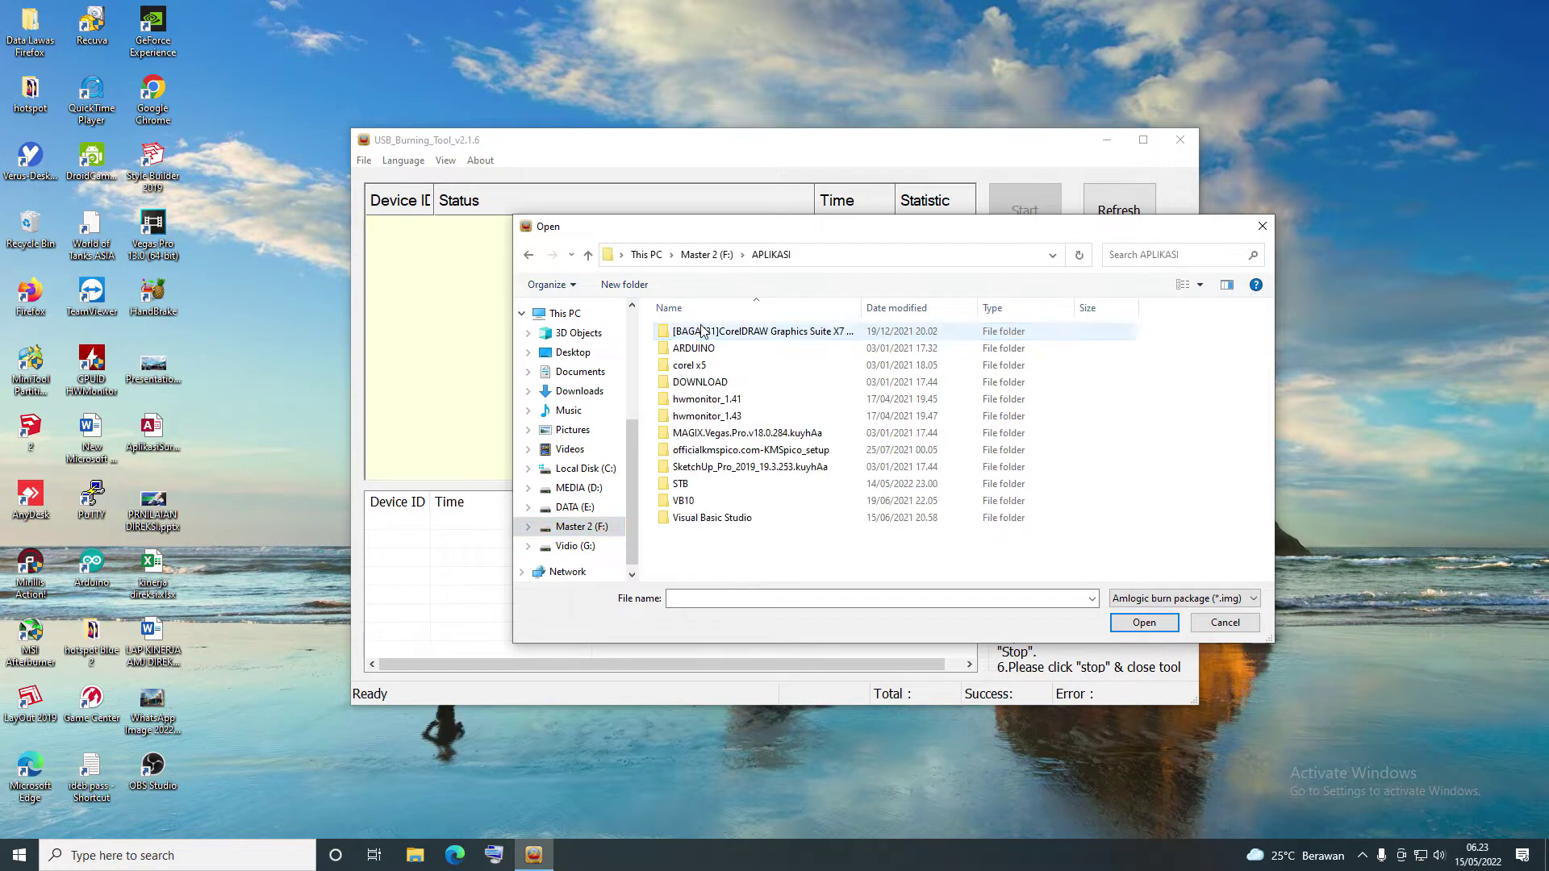
{"action": "double_click", "coordinate": [689, 487]}
{"action": "double_click", "coordinate": [697, 332]}
{"action": "double_click", "coordinate": [699, 333]}
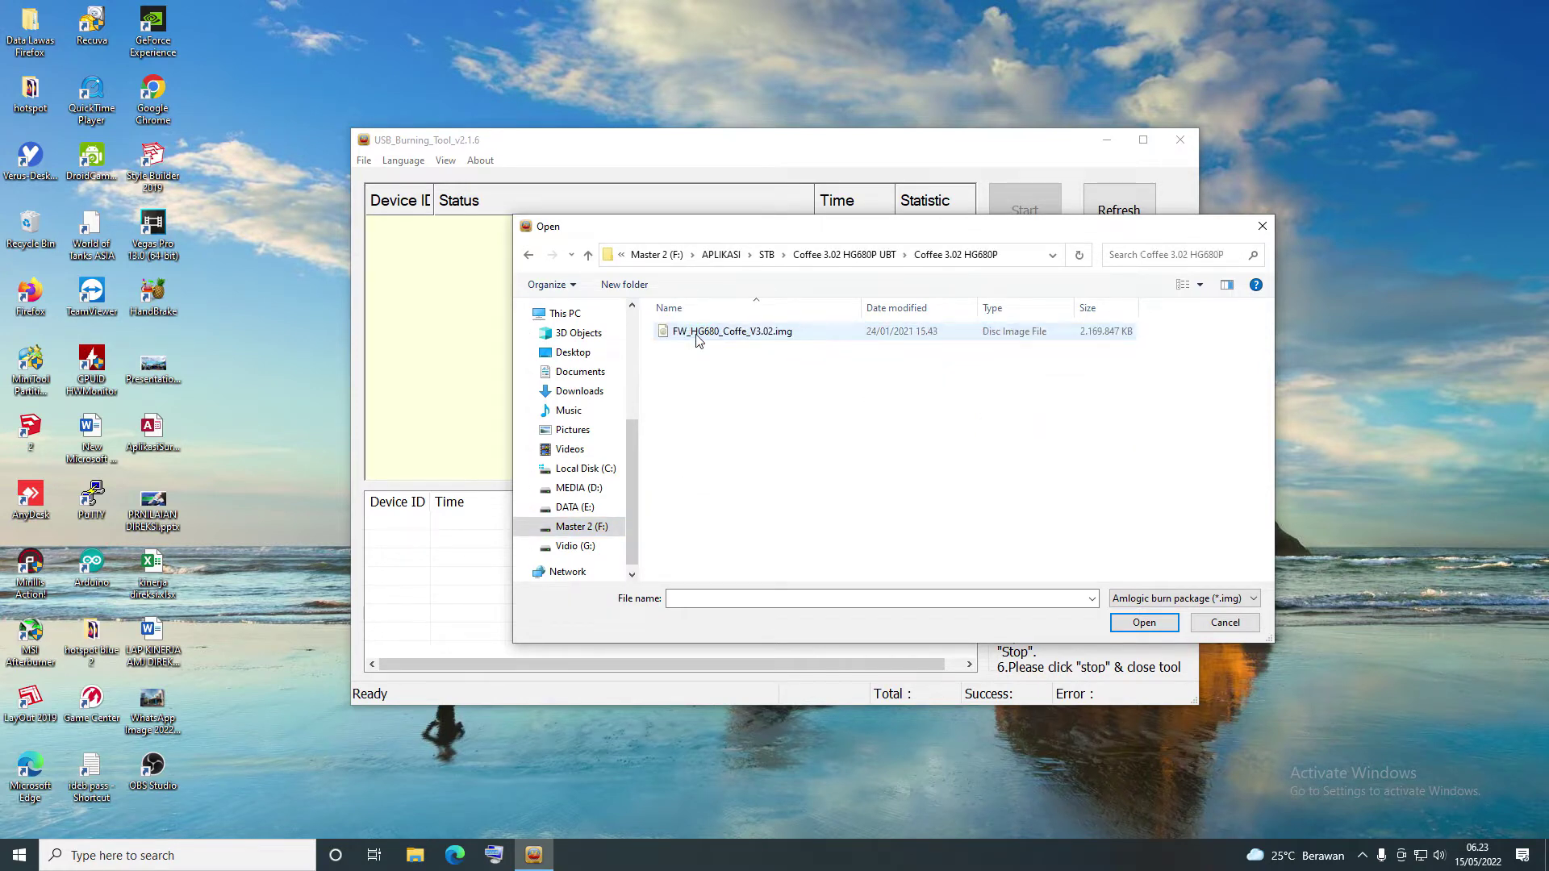
{"action": "left_click", "coordinate": [697, 338]}
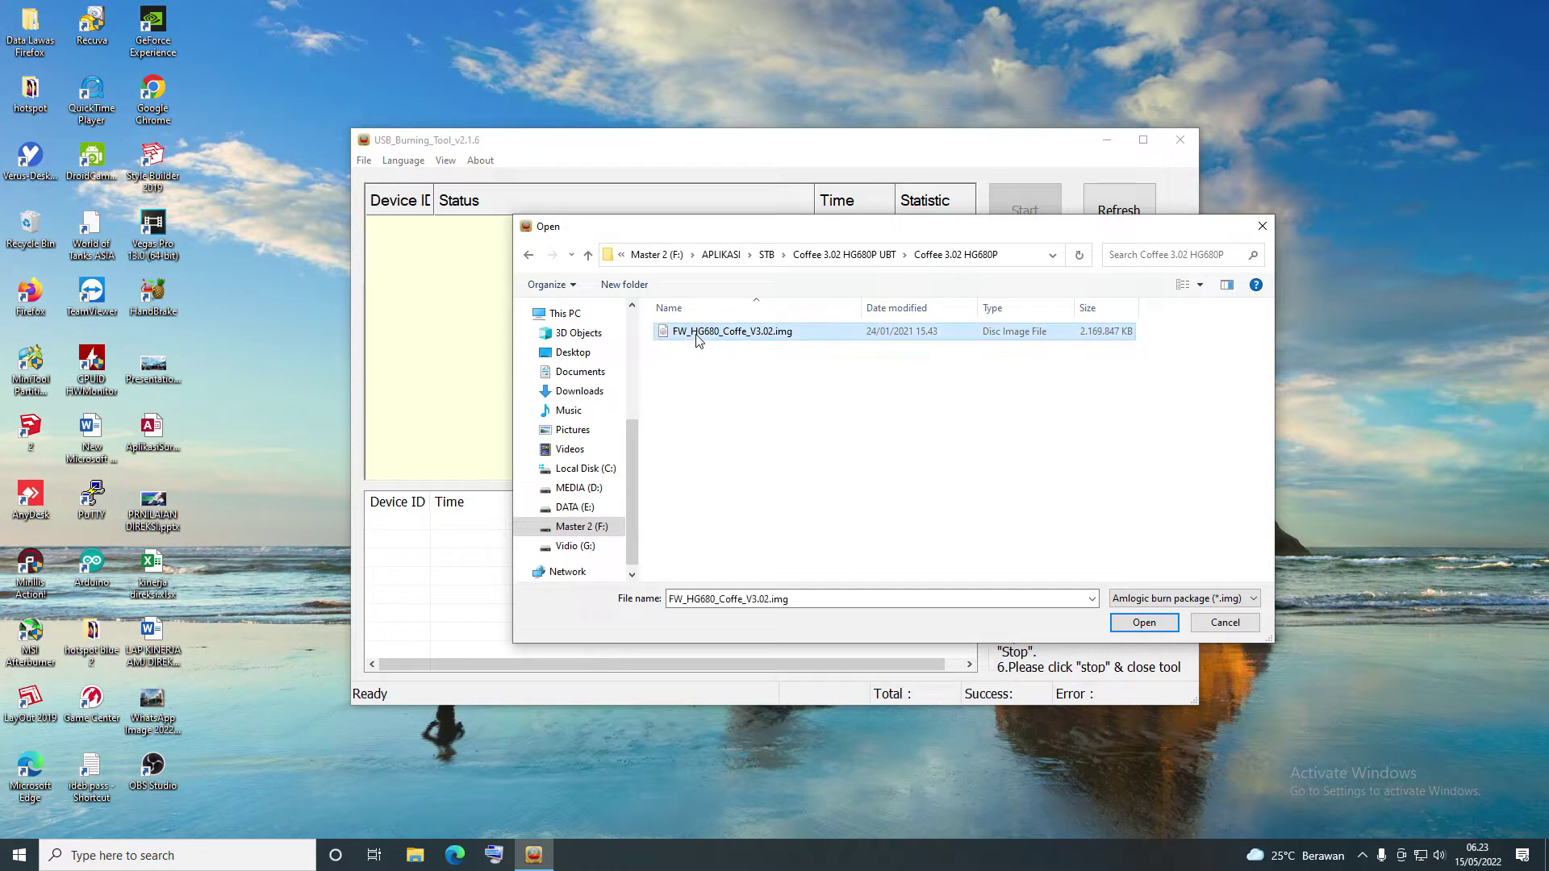
{"action": "left_click", "coordinate": [1154, 625]}
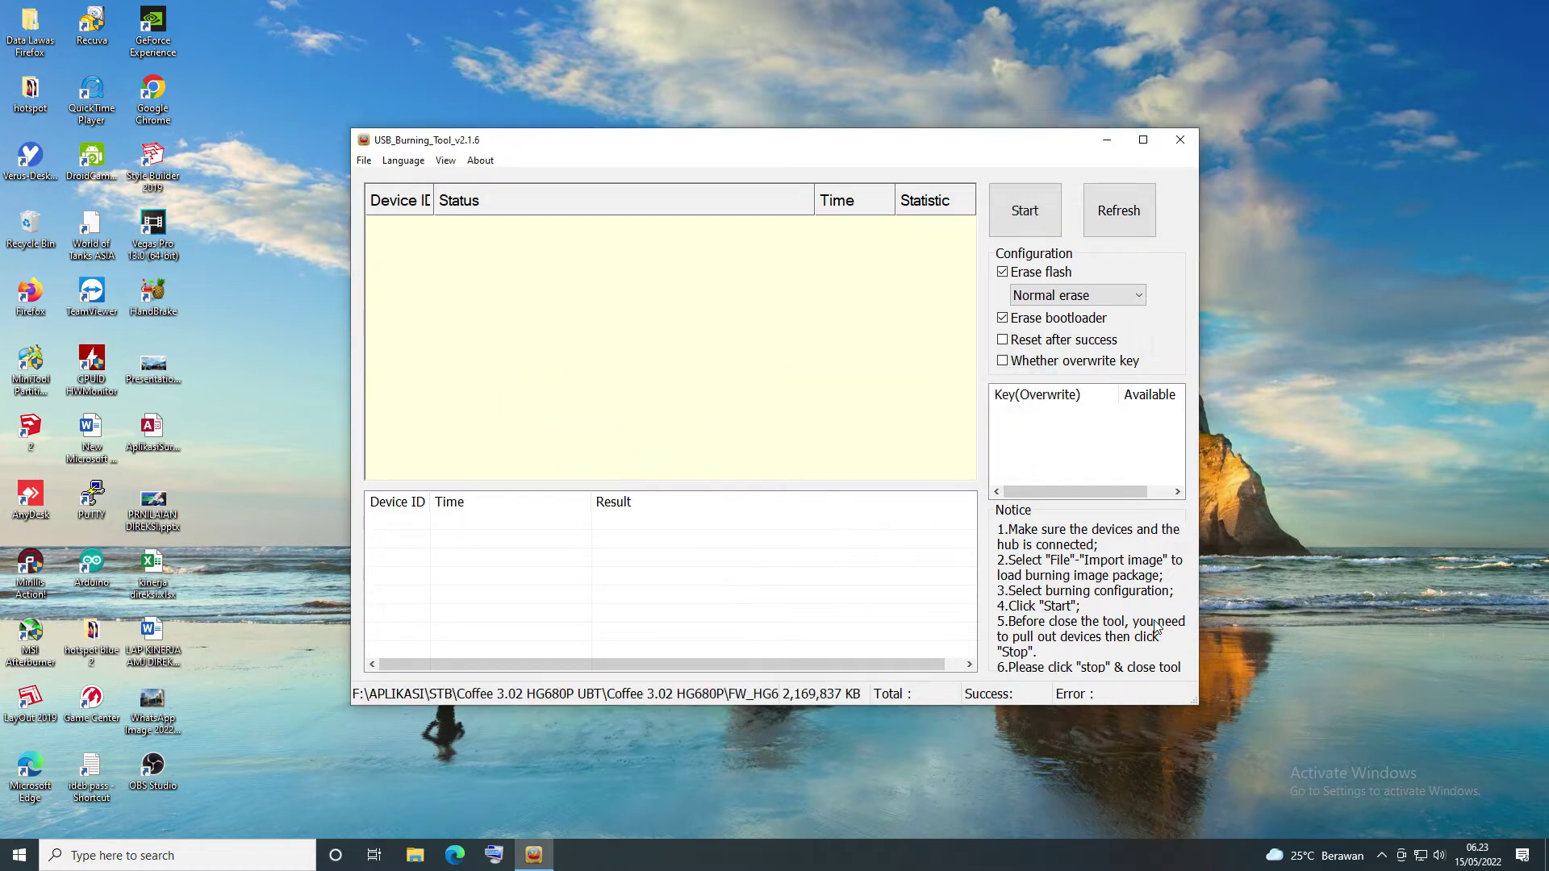
- Try to burn the loaded image with Erase bootloader turned off, and stop the burning process
{"action": "left_click", "coordinate": [1059, 323]}
{"action": "left_click", "coordinate": [1032, 193]}
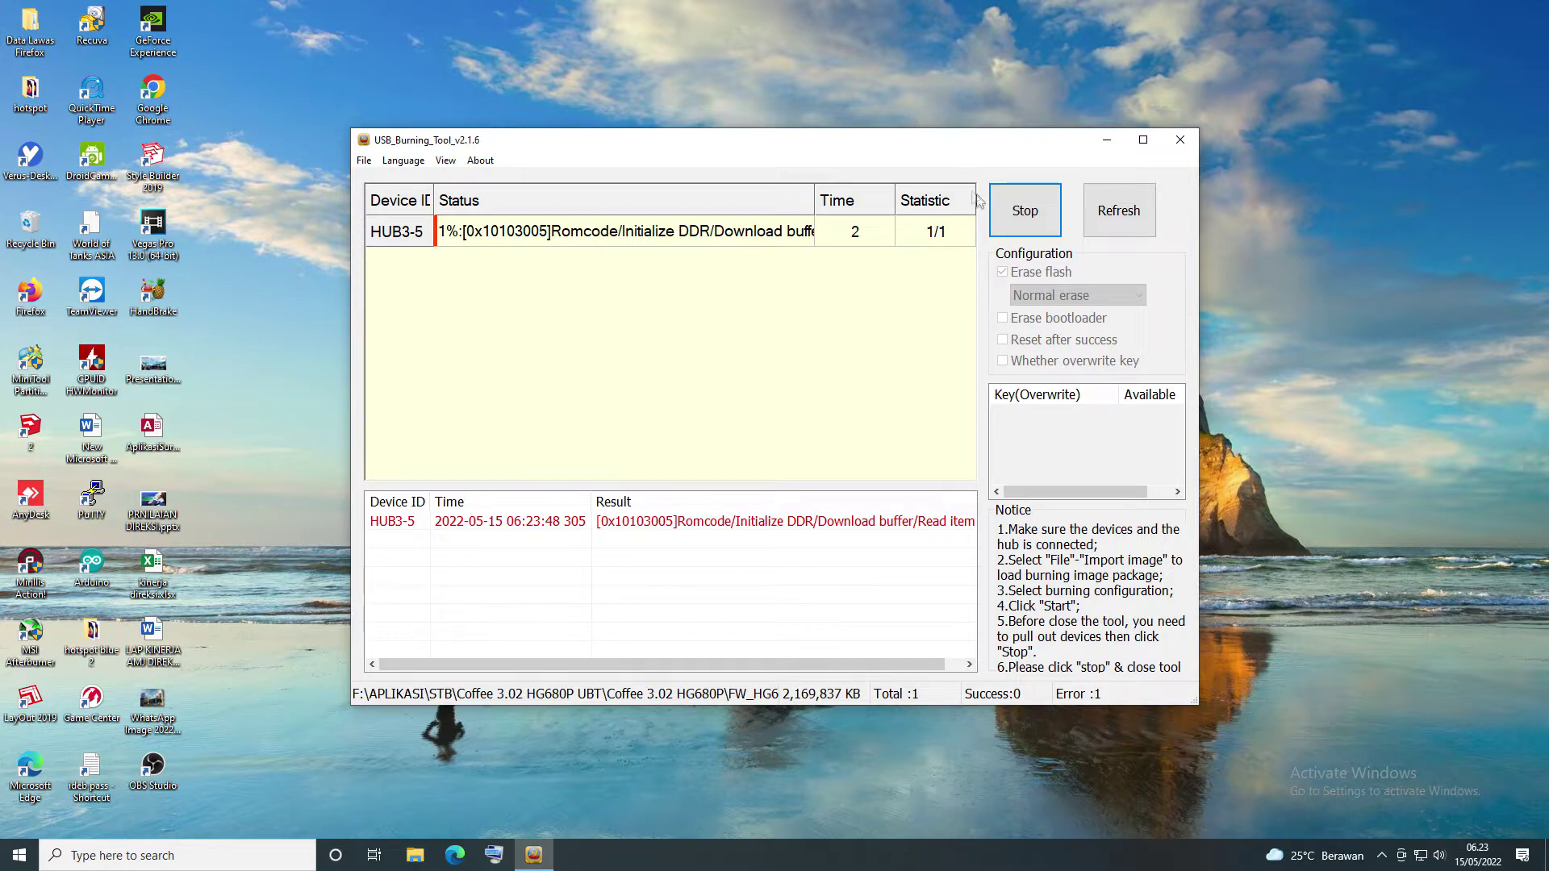
{"action": "left_click", "coordinate": [1018, 211]}
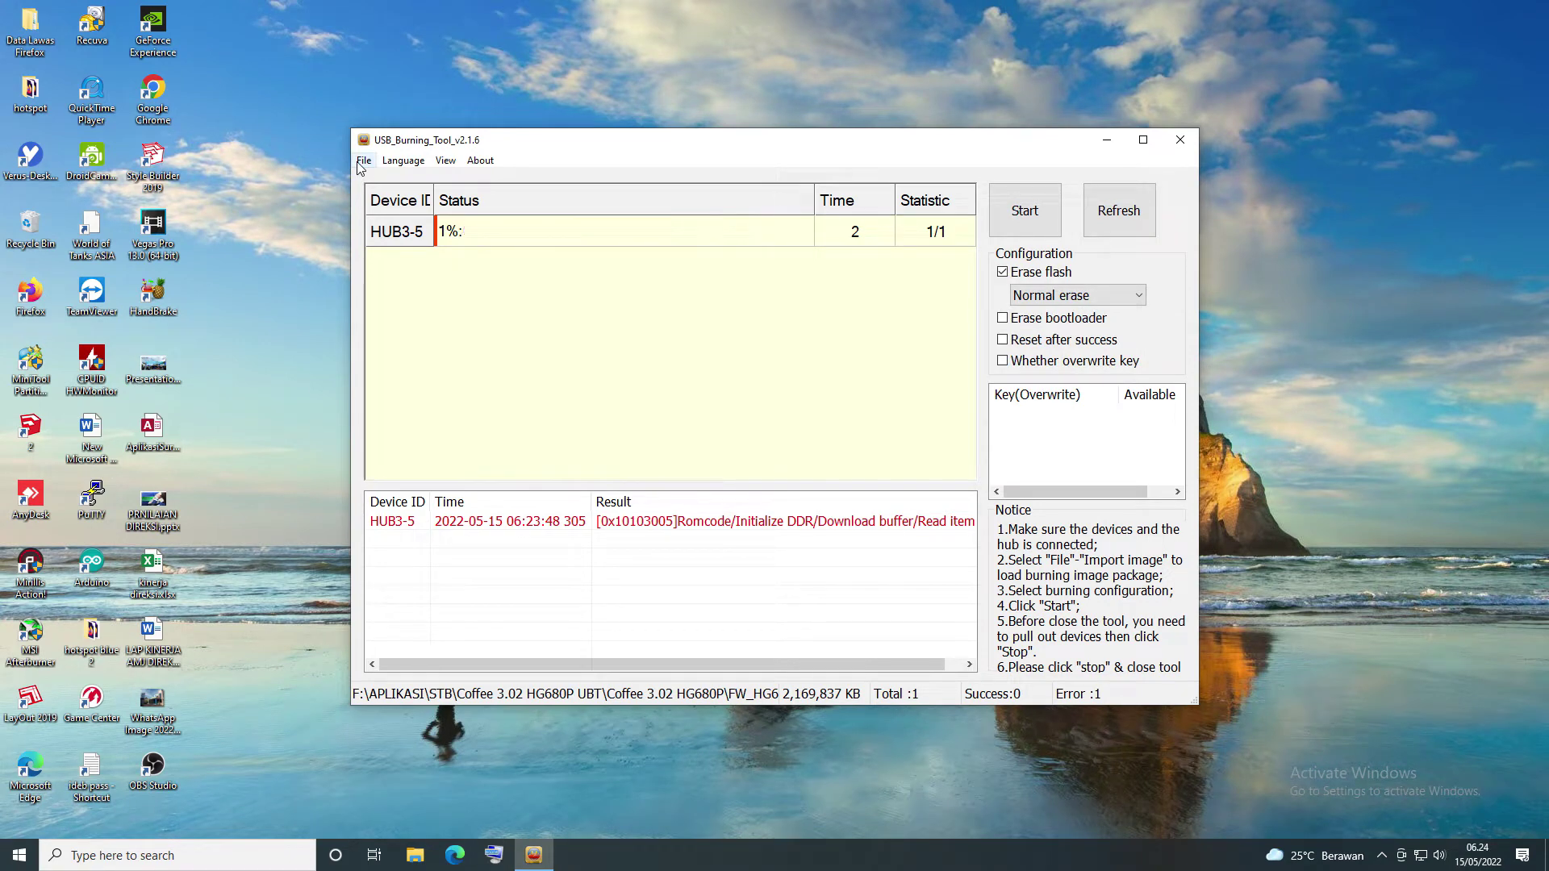
- Refresh the device list and restart USB_Burning_Tool, allowing it to make changes to the device
{"action": "left_click", "coordinate": [1131, 211]}
{"action": "left_click", "coordinate": [1179, 141]}
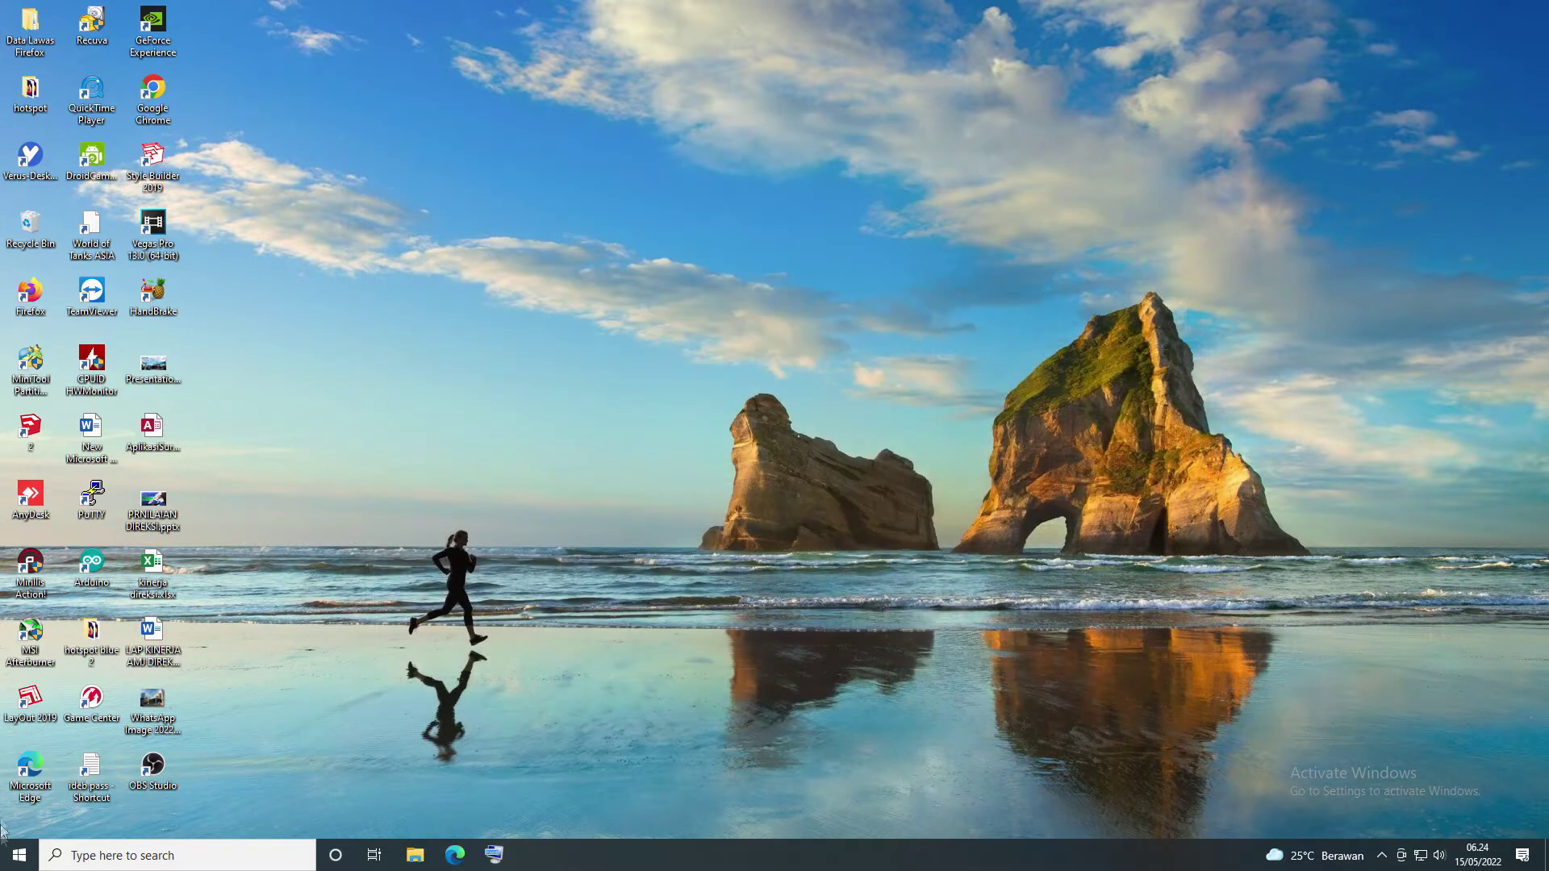
{"action": "left_click", "coordinate": [18, 854]}
{"action": "left_click", "coordinate": [294, 658]}
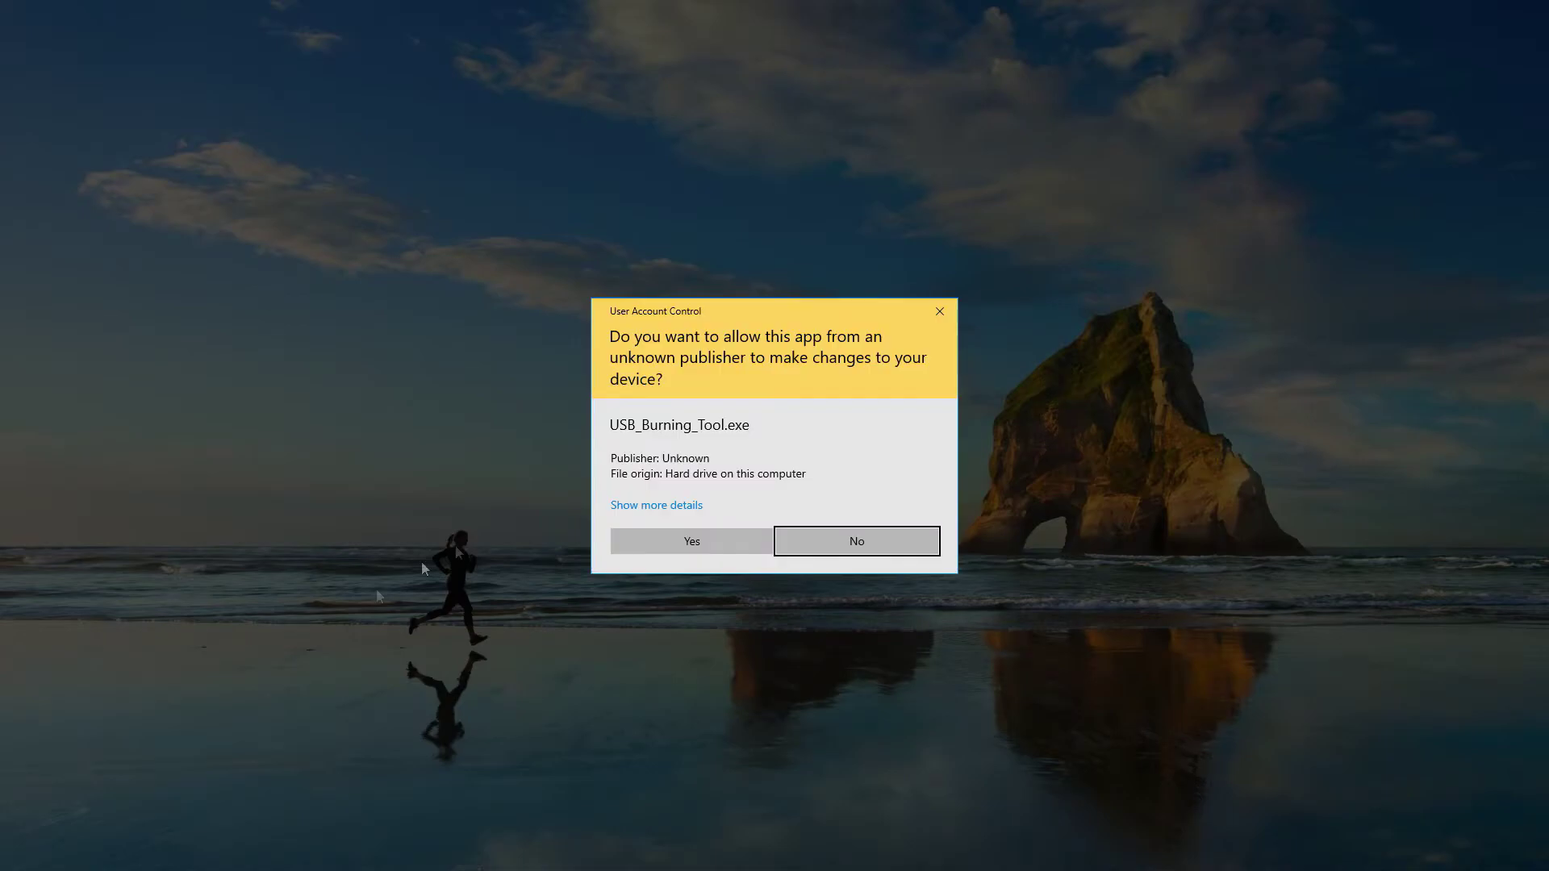
{"action": "left_click", "coordinate": [663, 549]}
- Import the burning image Pure-Khadas-VIM1.img from the Pure-Khadas-VIM1 folder inside STB
{"action": "left_click", "coordinate": [364, 160]}
{"action": "left_click", "coordinate": [373, 179]}
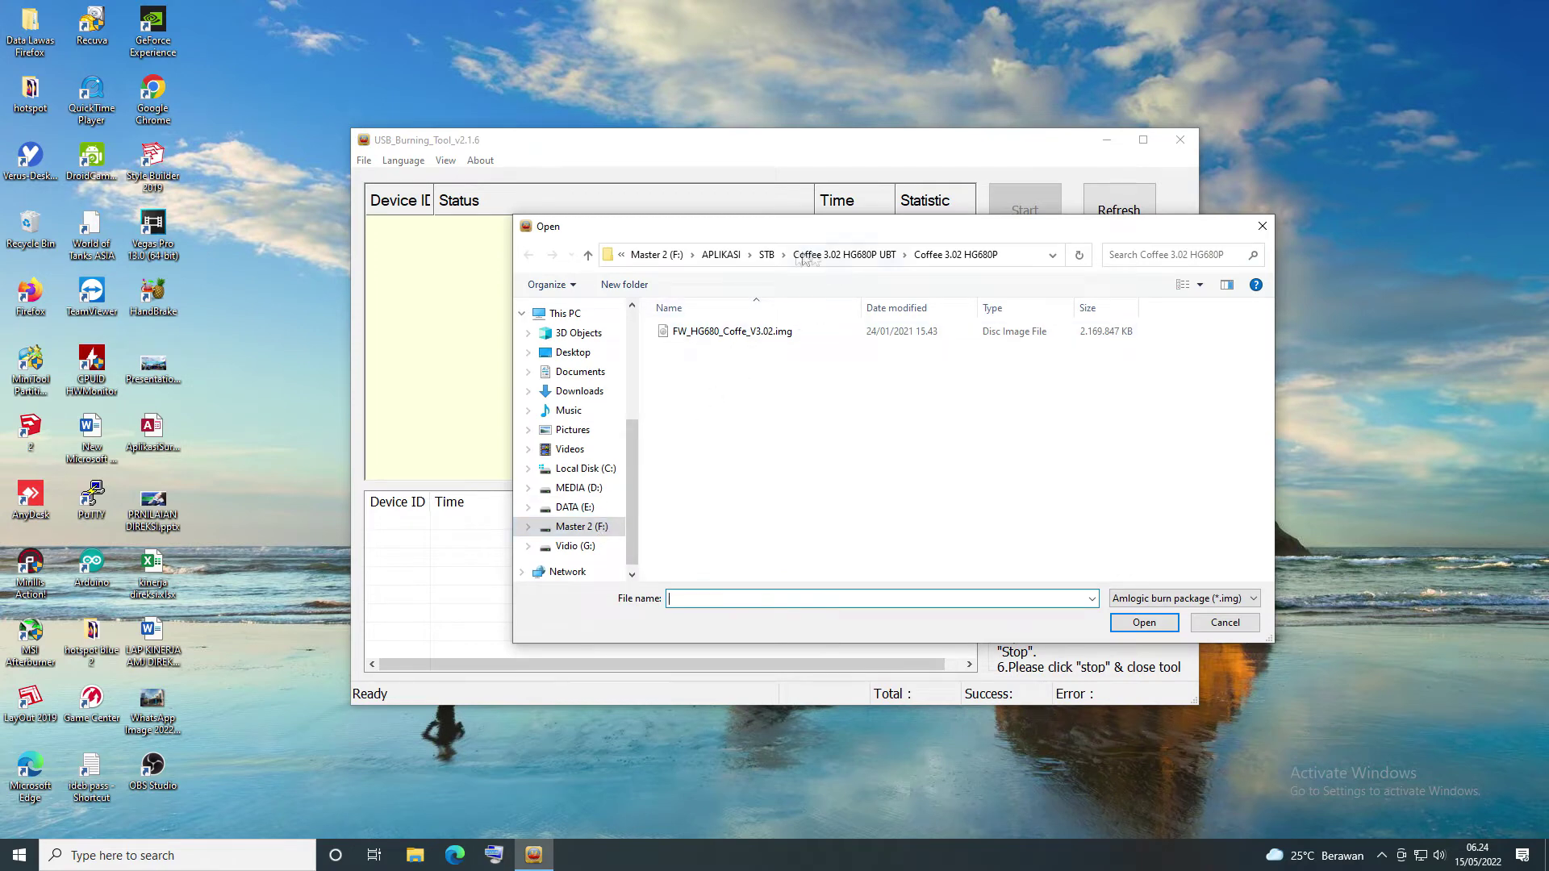
{"action": "left_click", "coordinate": [766, 254]}
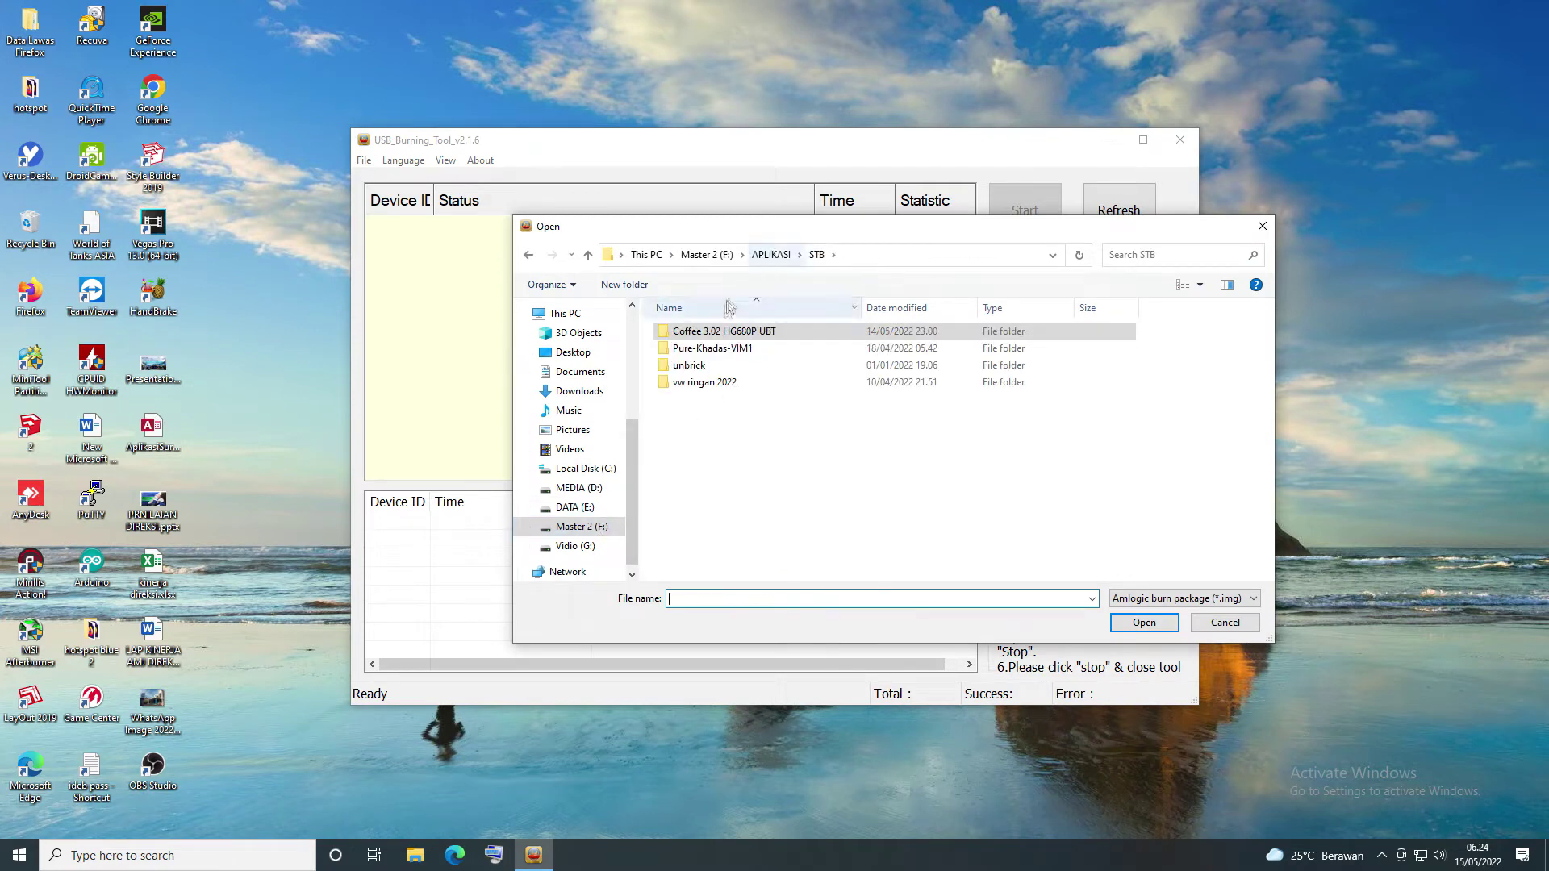
{"action": "double_click", "coordinate": [723, 355]}
{"action": "left_click", "coordinate": [722, 331]}
{"action": "left_click", "coordinate": [1152, 634]}
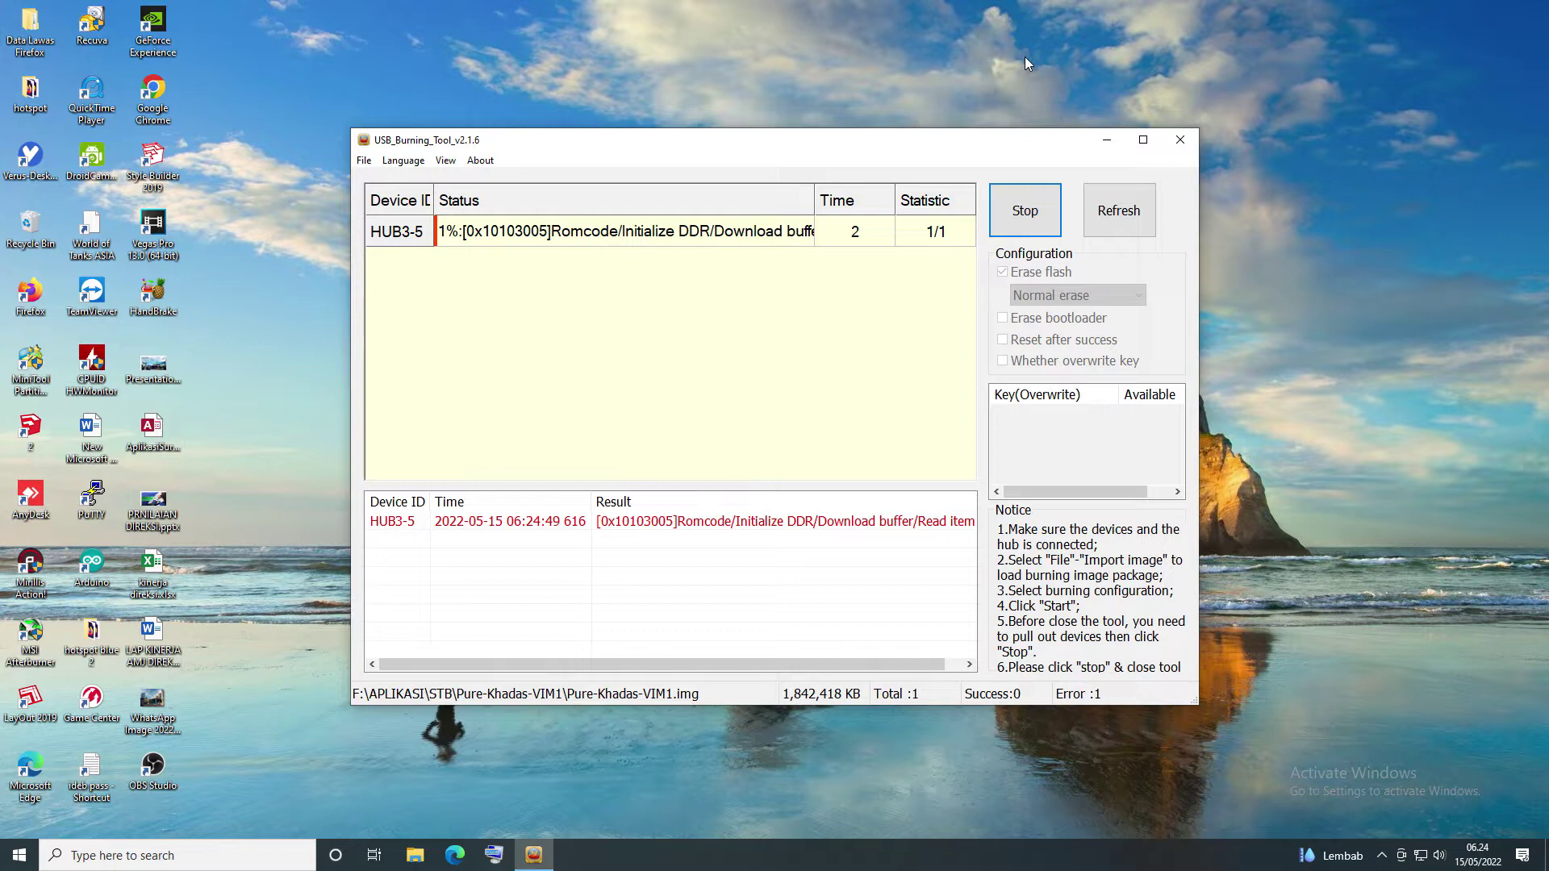
- Stop the burning process and restart USB_Burning_Tool with permission to make changes to the device
{"action": "left_click", "coordinate": [1007, 224]}
{"action": "left_click", "coordinate": [1184, 146]}
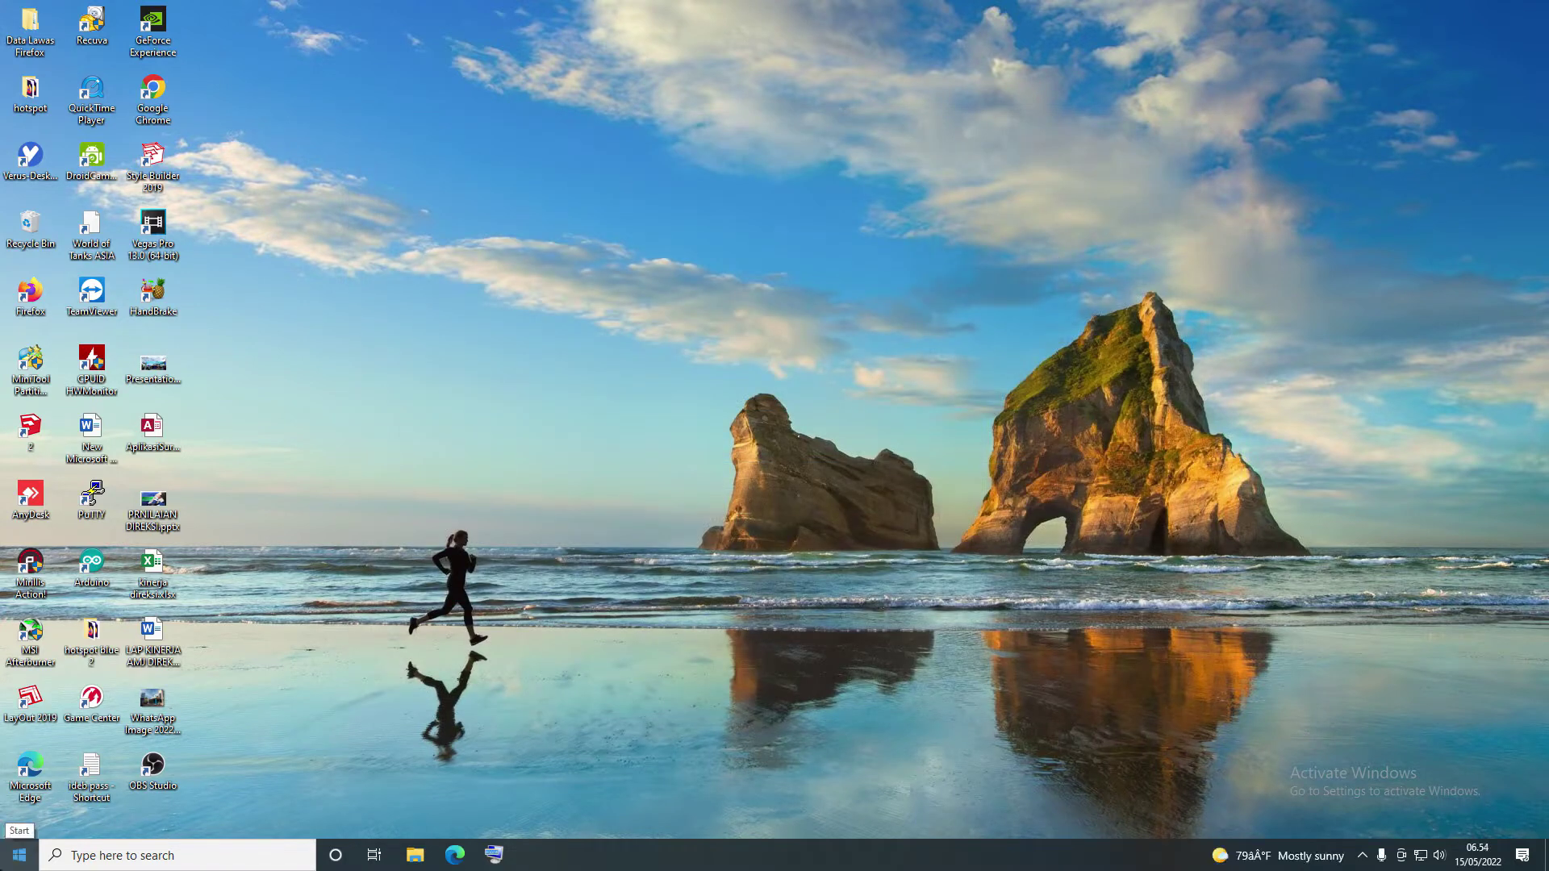
{"action": "left_click", "coordinate": [19, 855]}
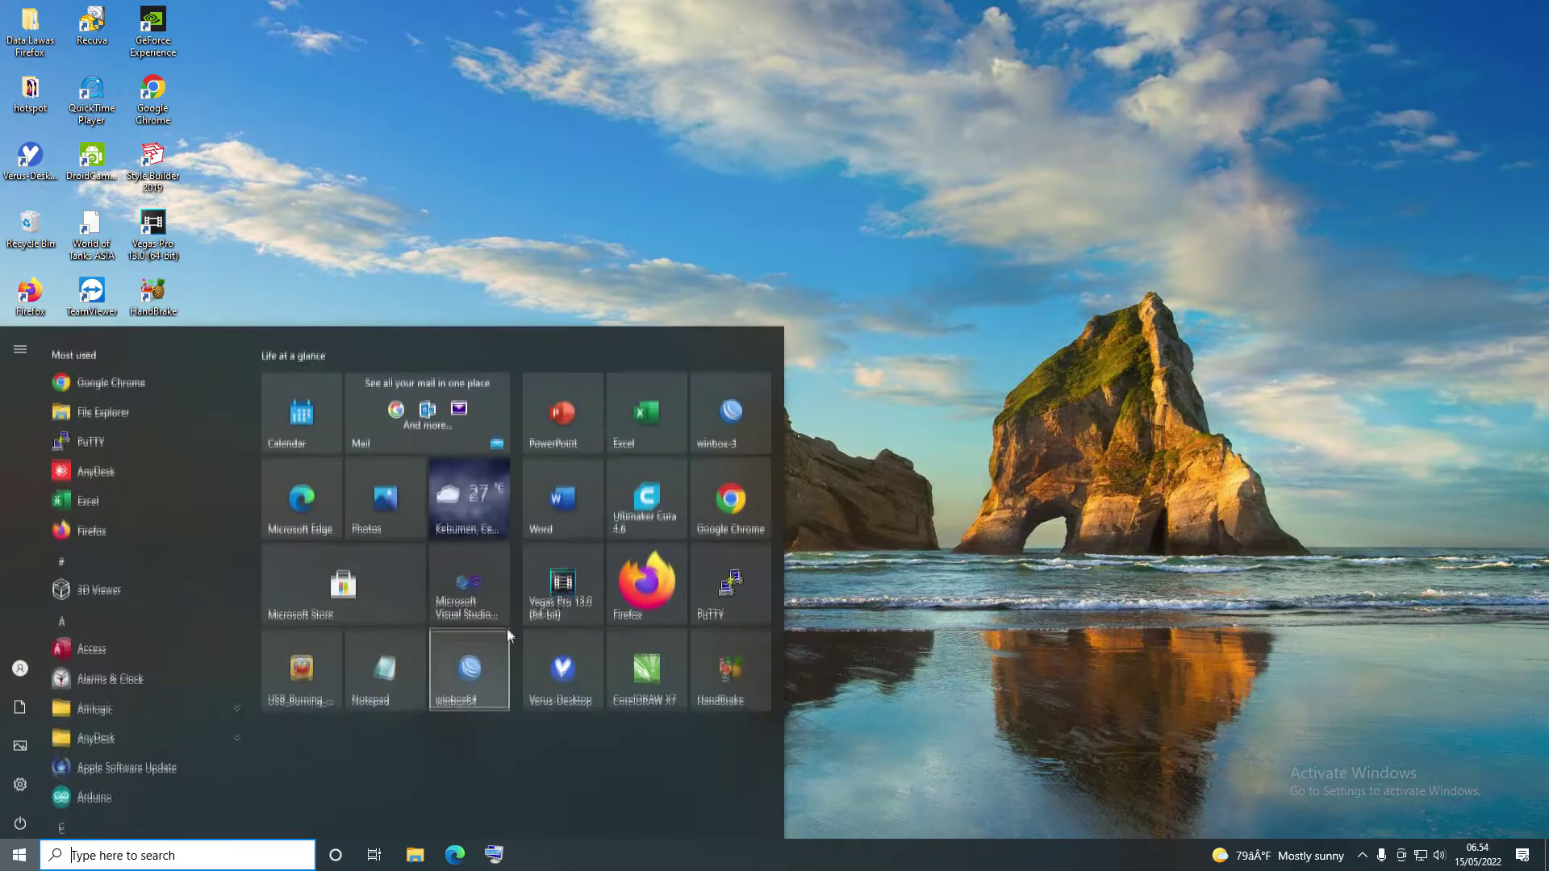
{"action": "left_click", "coordinate": [319, 652]}
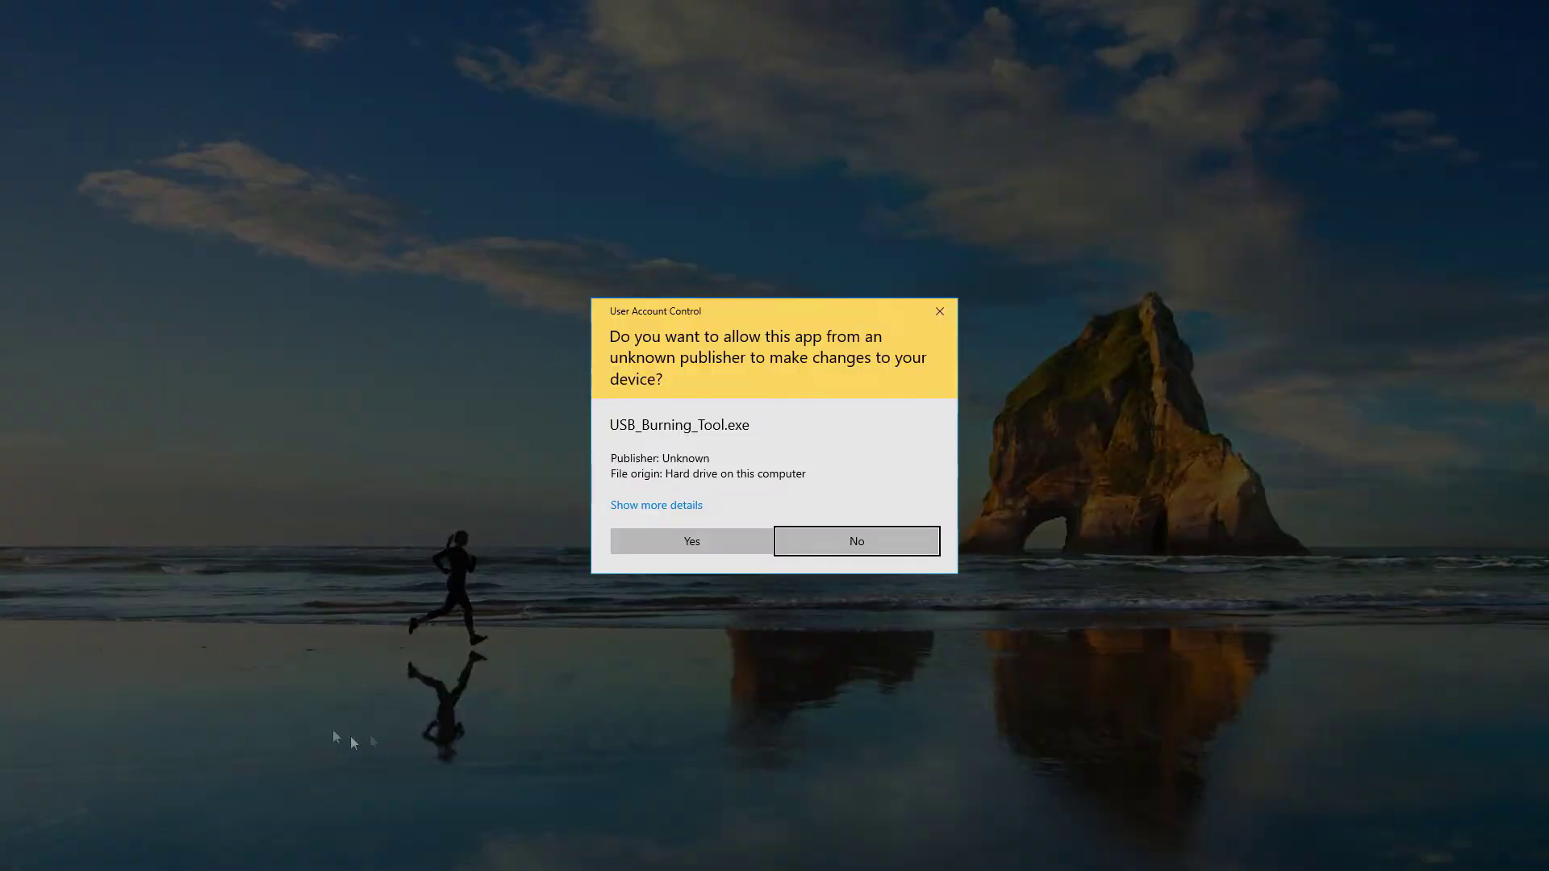
{"action": "left_click", "coordinate": [666, 544]}
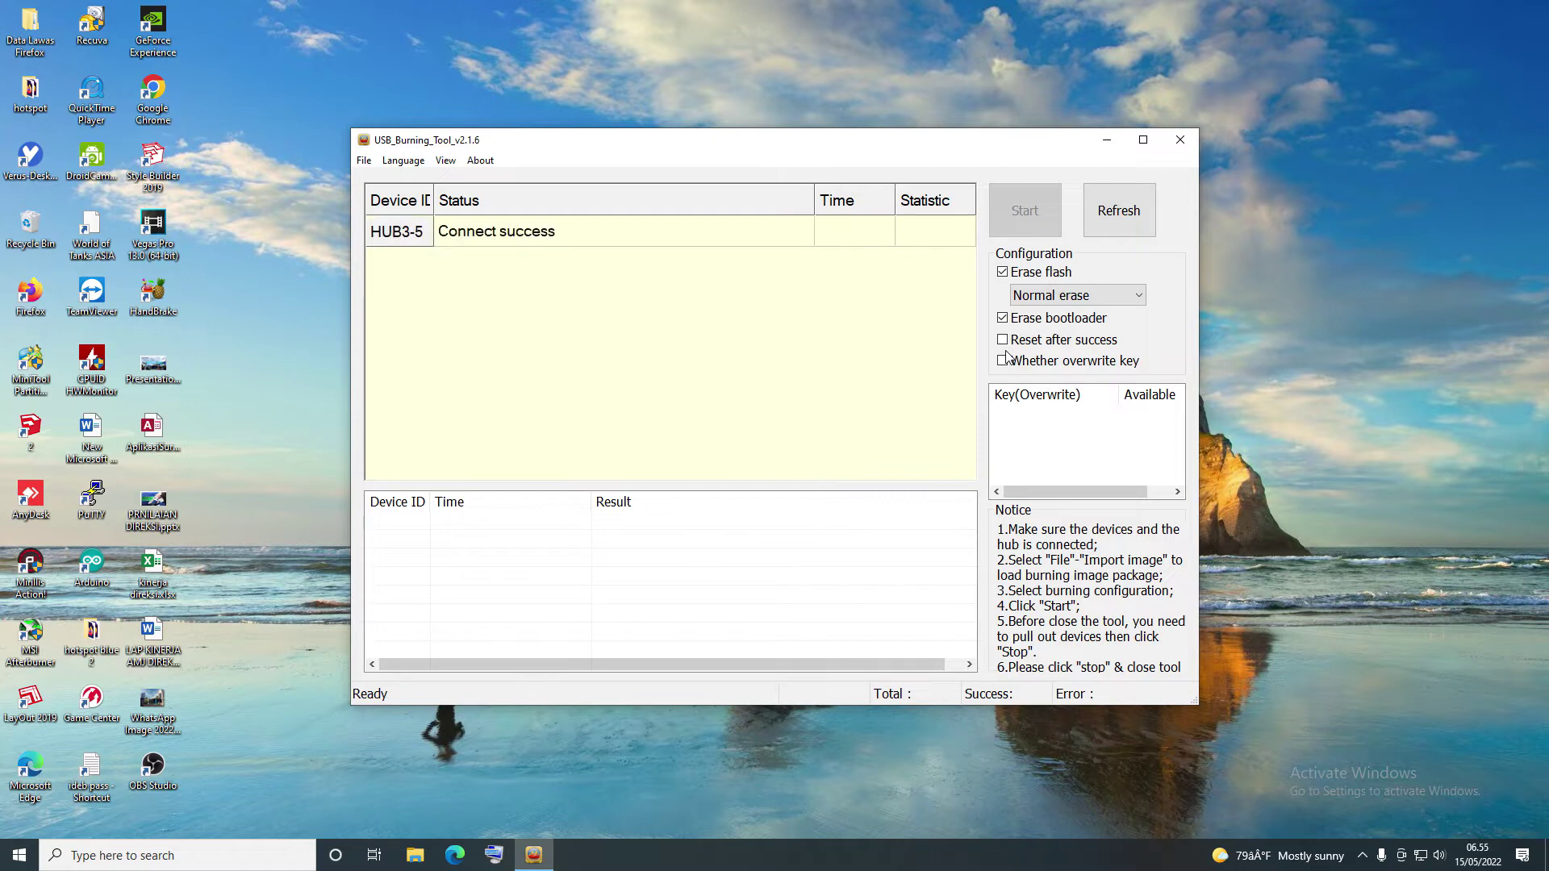
- Run Pulpstone_Amlogic_Update_USB_Tool_v2.1.exe with elevated rights from F:\APLIKASI\STB\Pulpstone_Android_ZTE_B860H_v2.0\Pulpstone_Android_ZTE_B860H_v2.0_FINAL
{"action": "left_click", "coordinate": [415, 855]}
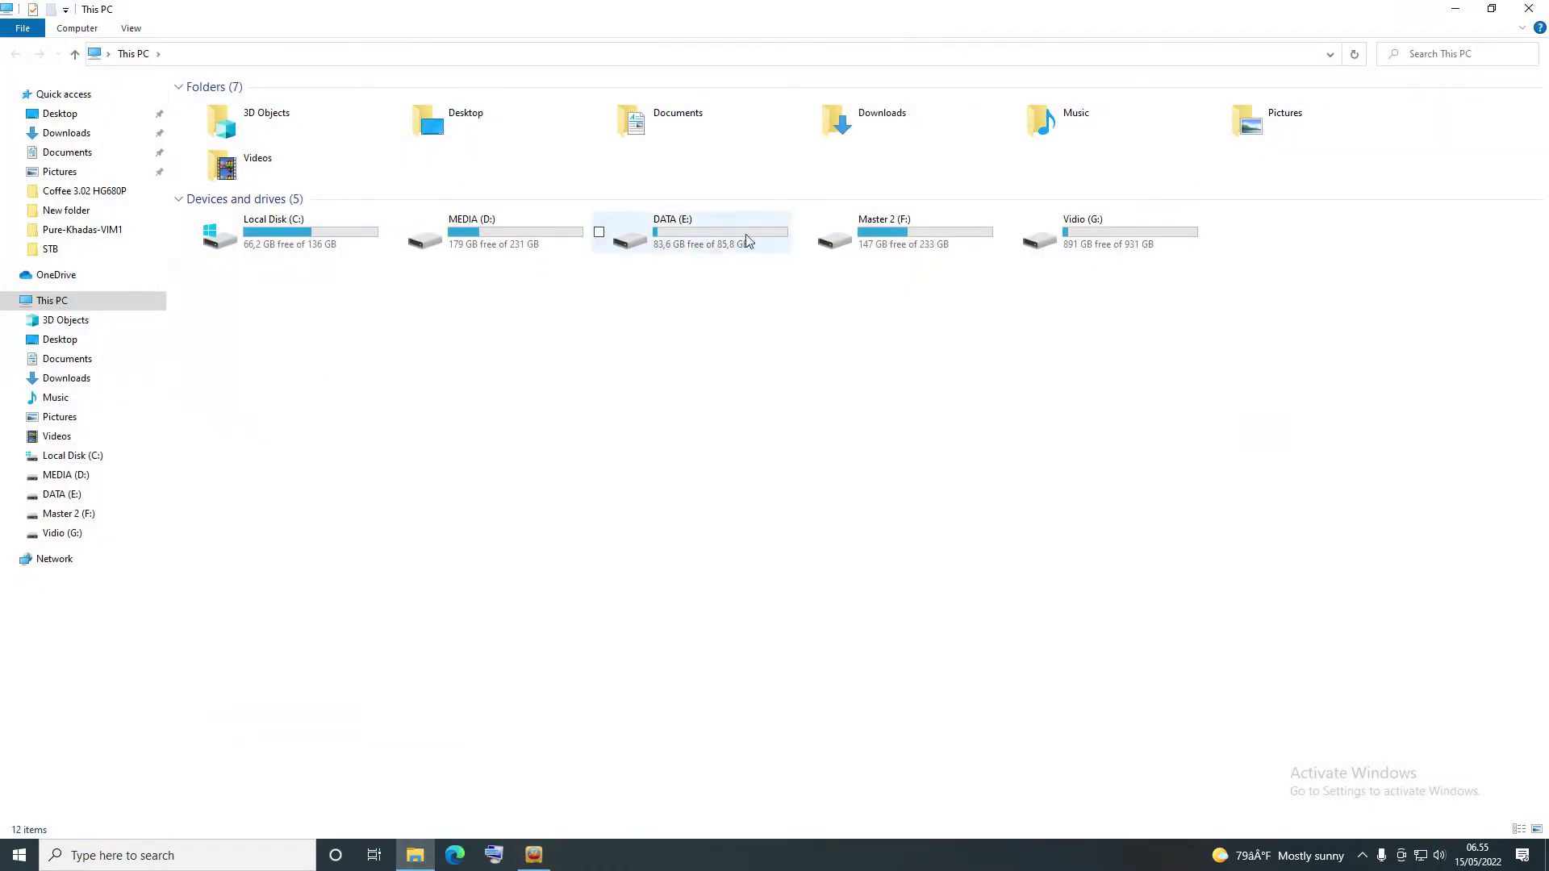
{"action": "double_click", "coordinate": [872, 238]}
{"action": "double_click", "coordinate": [326, 194]}
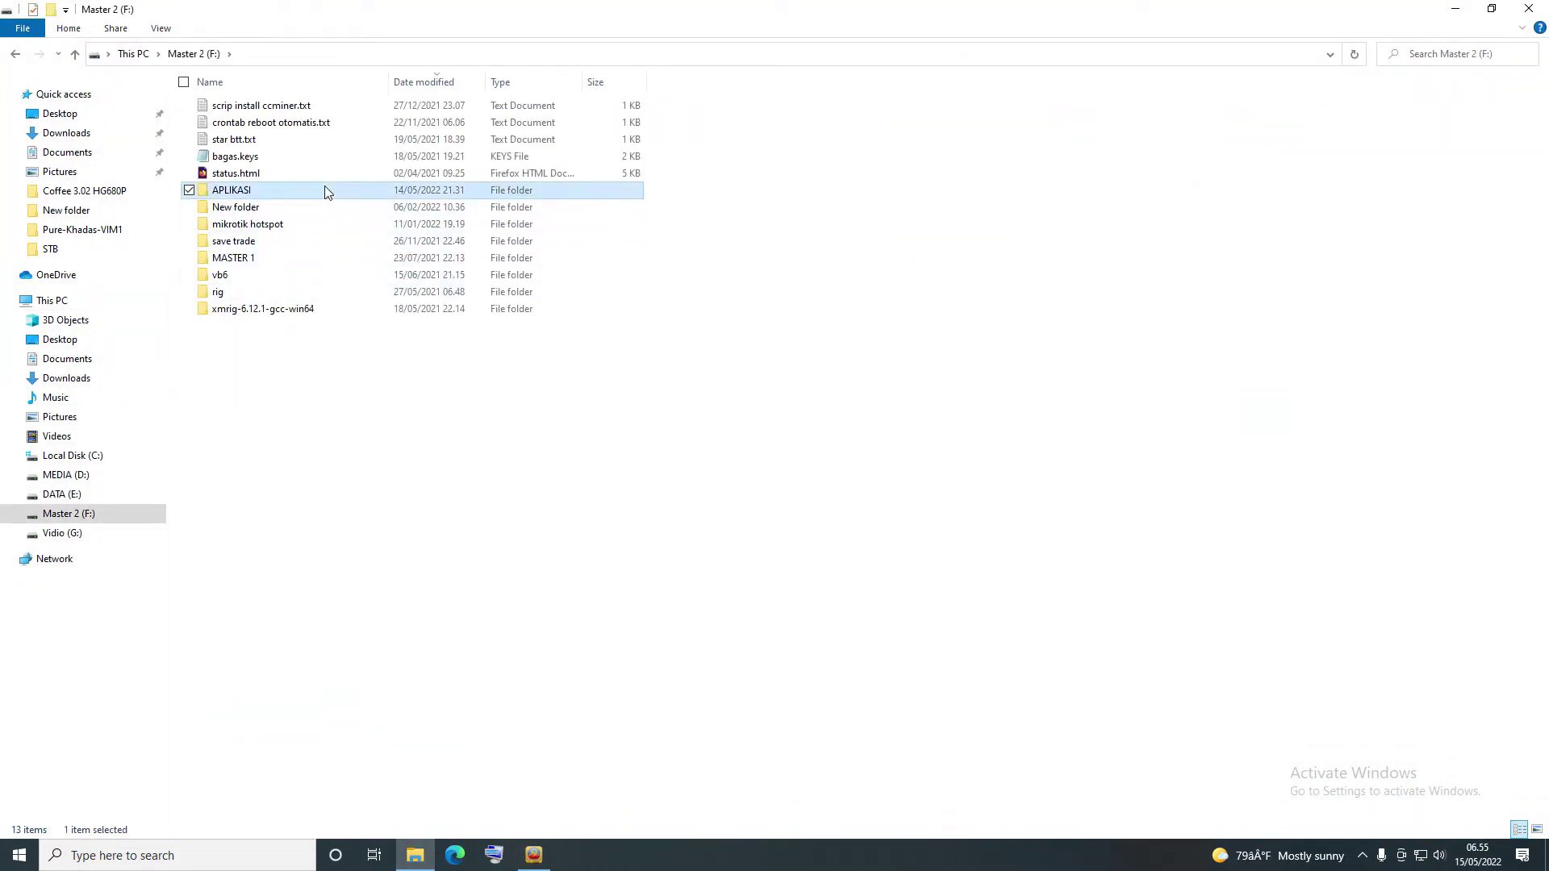
{"action": "left_click", "coordinate": [293, 258]}
{"action": "double_click", "coordinate": [293, 259]}
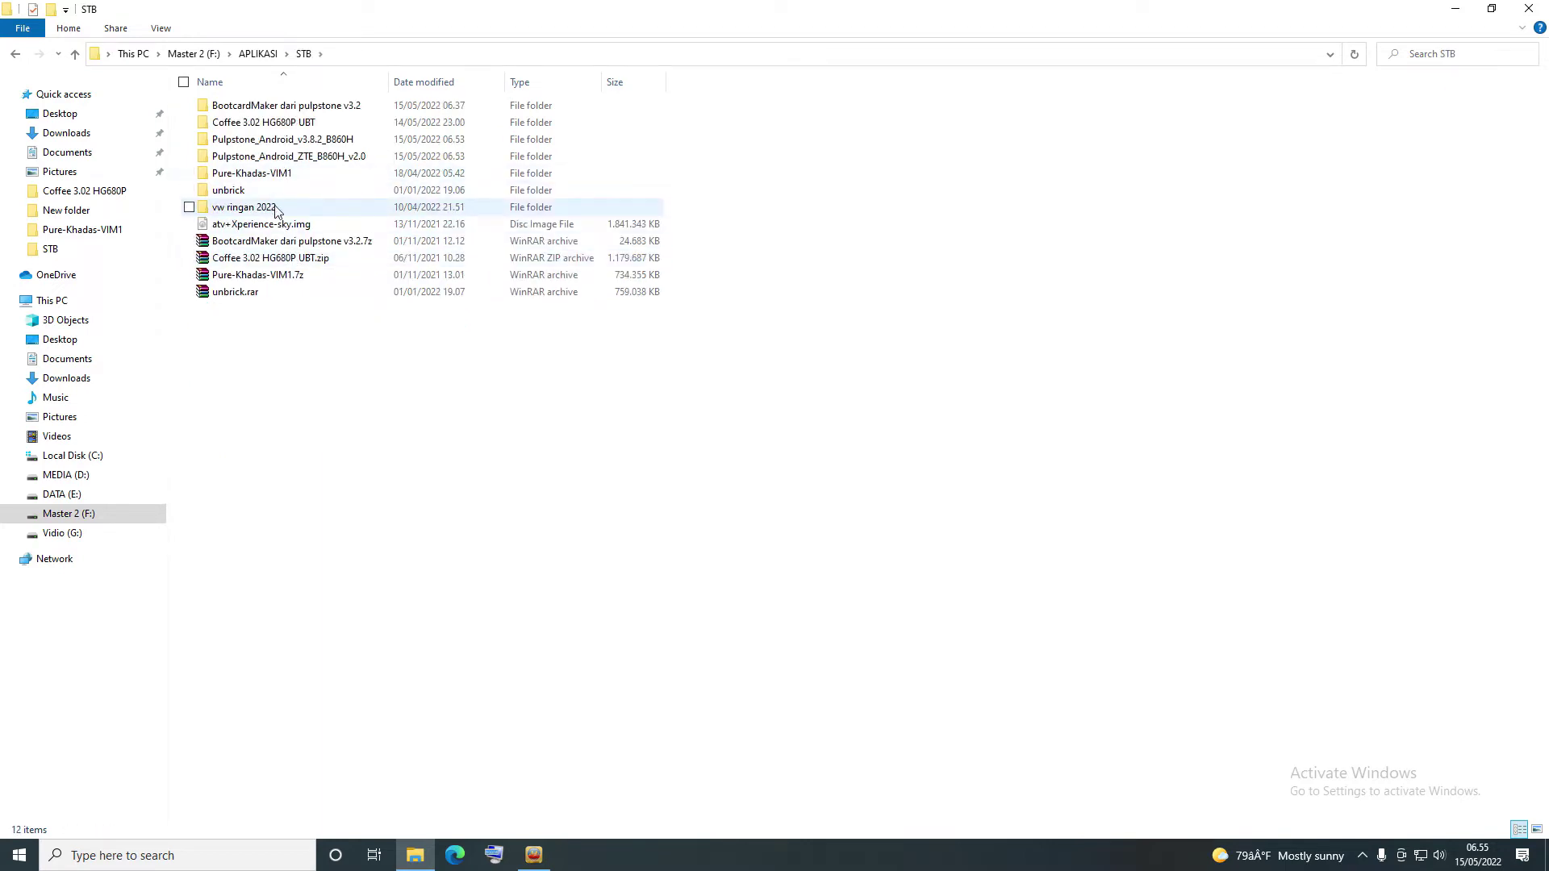
{"action": "double_click", "coordinate": [284, 158]}
{"action": "double_click", "coordinate": [266, 107]}
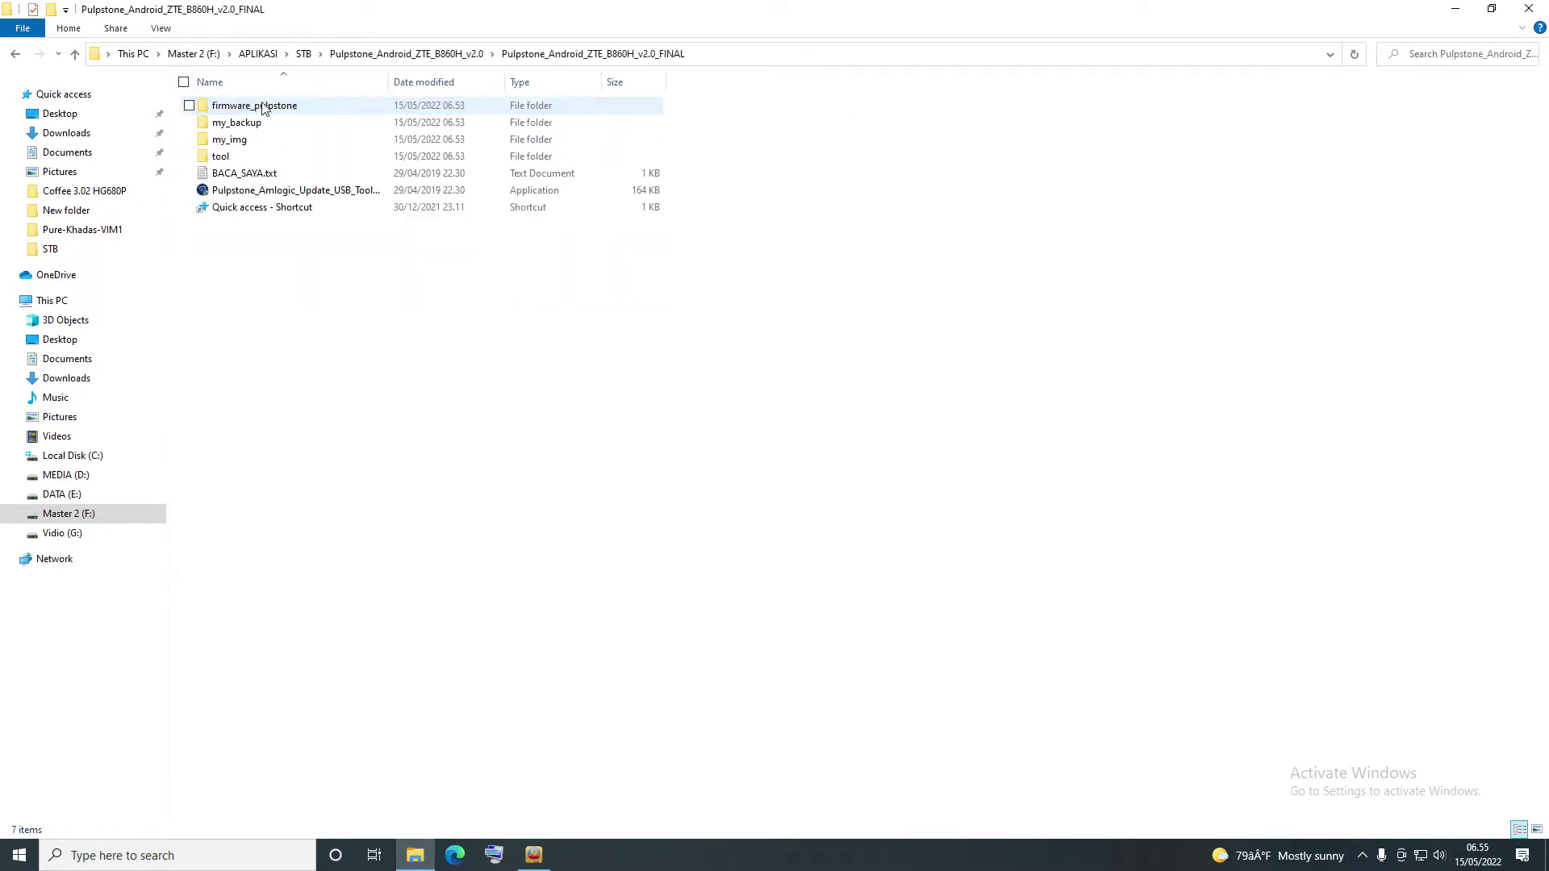
{"action": "double_click", "coordinate": [255, 192]}
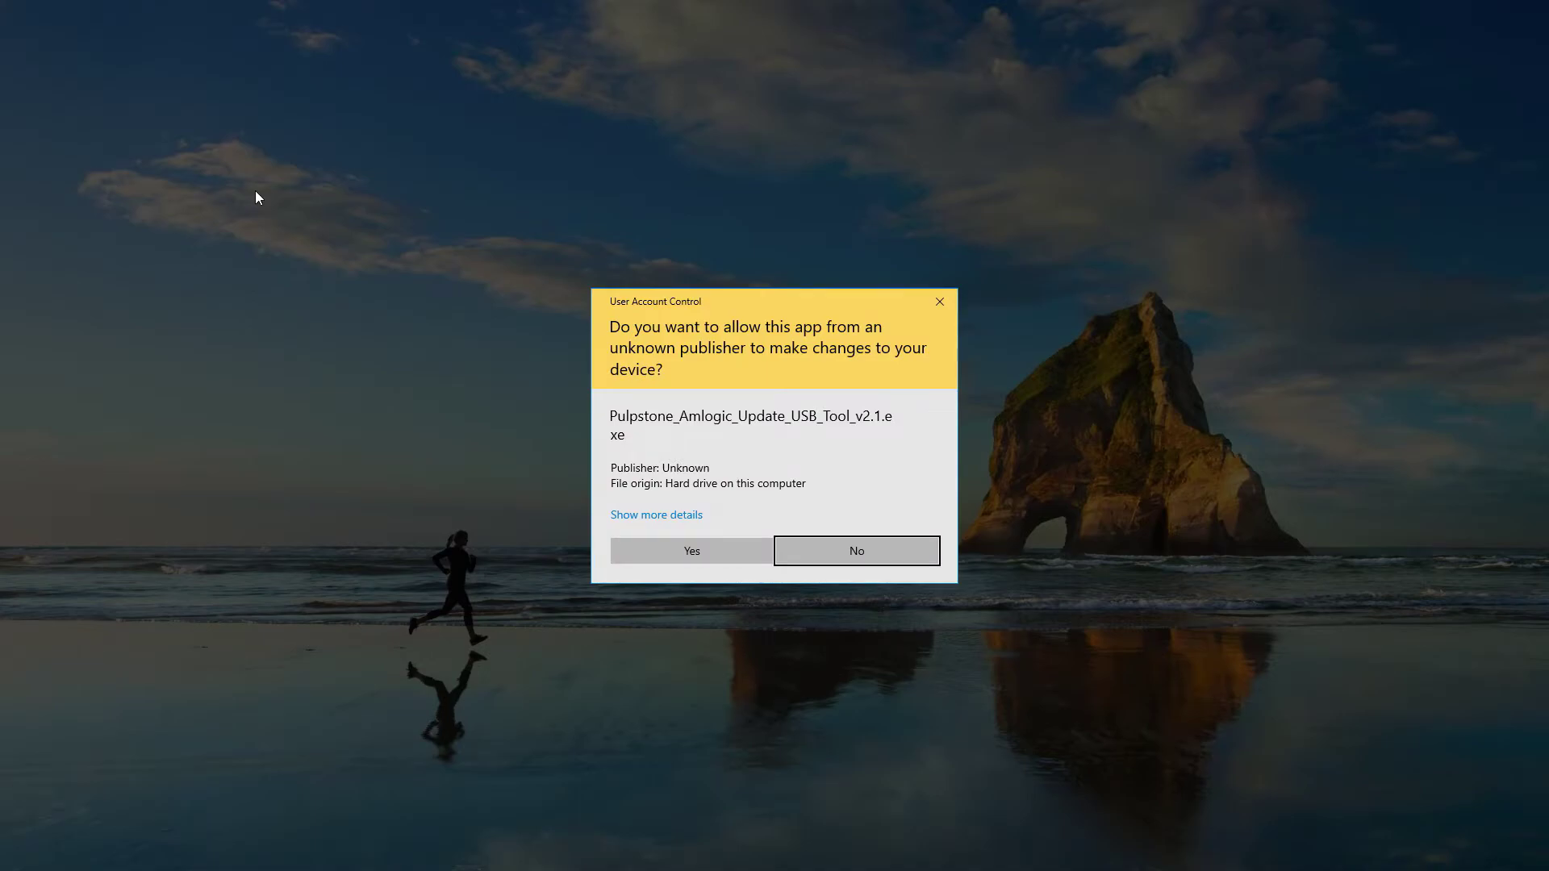
{"action": "left_click", "coordinate": [685, 549]}
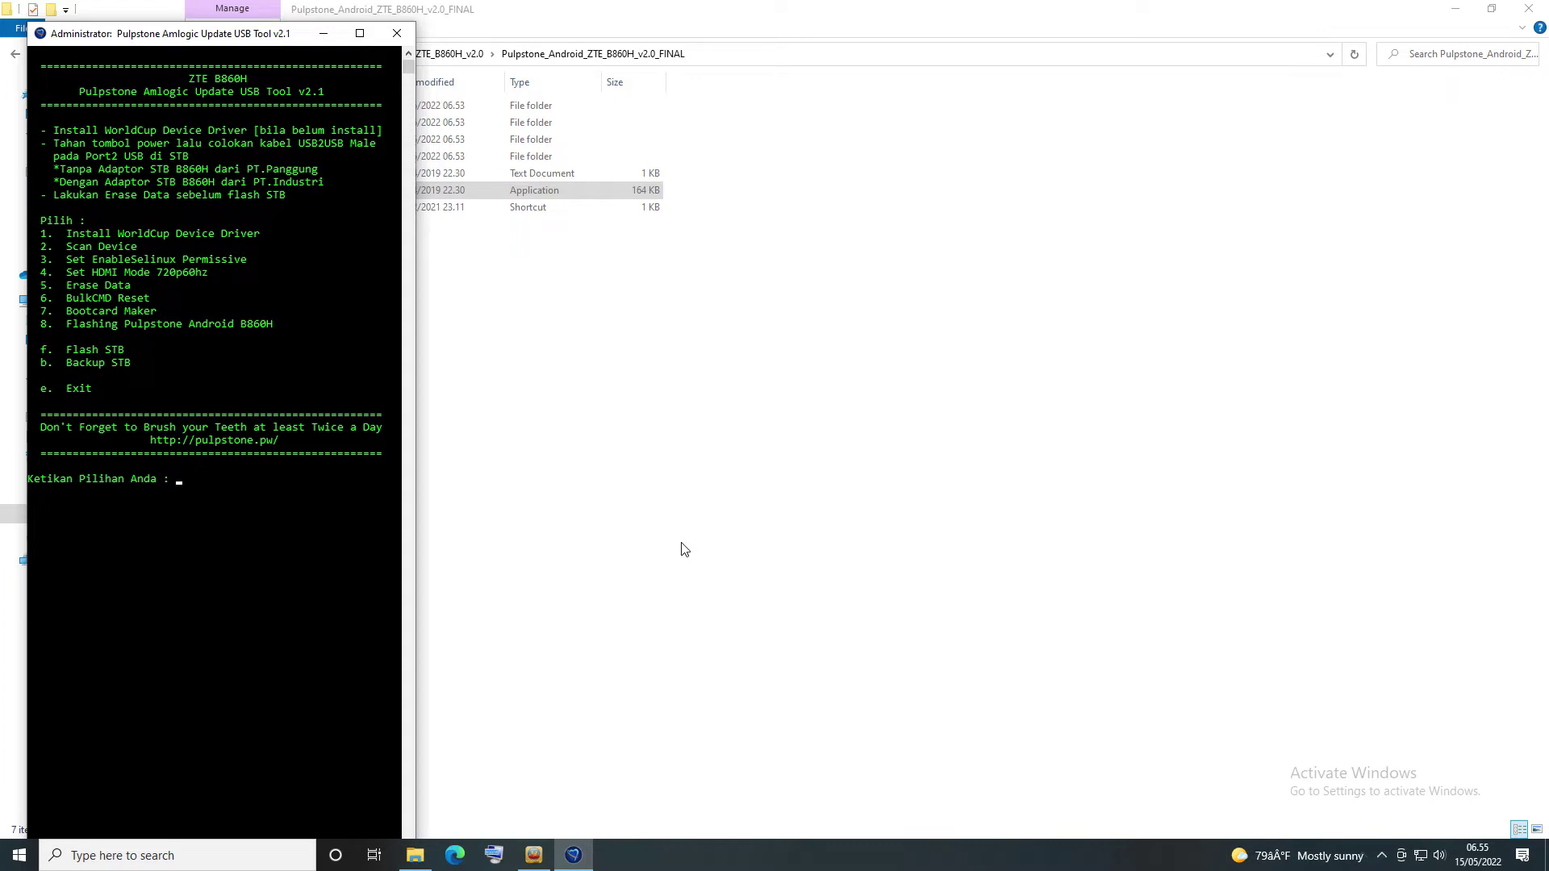
- Run option 3, Set EnableSelinux Permissive, in the Pulpstone tool and check the device connection in USB_Burning_Tool
{"action": "type", "text": "3"}
{"action": "key", "text": "Return"}
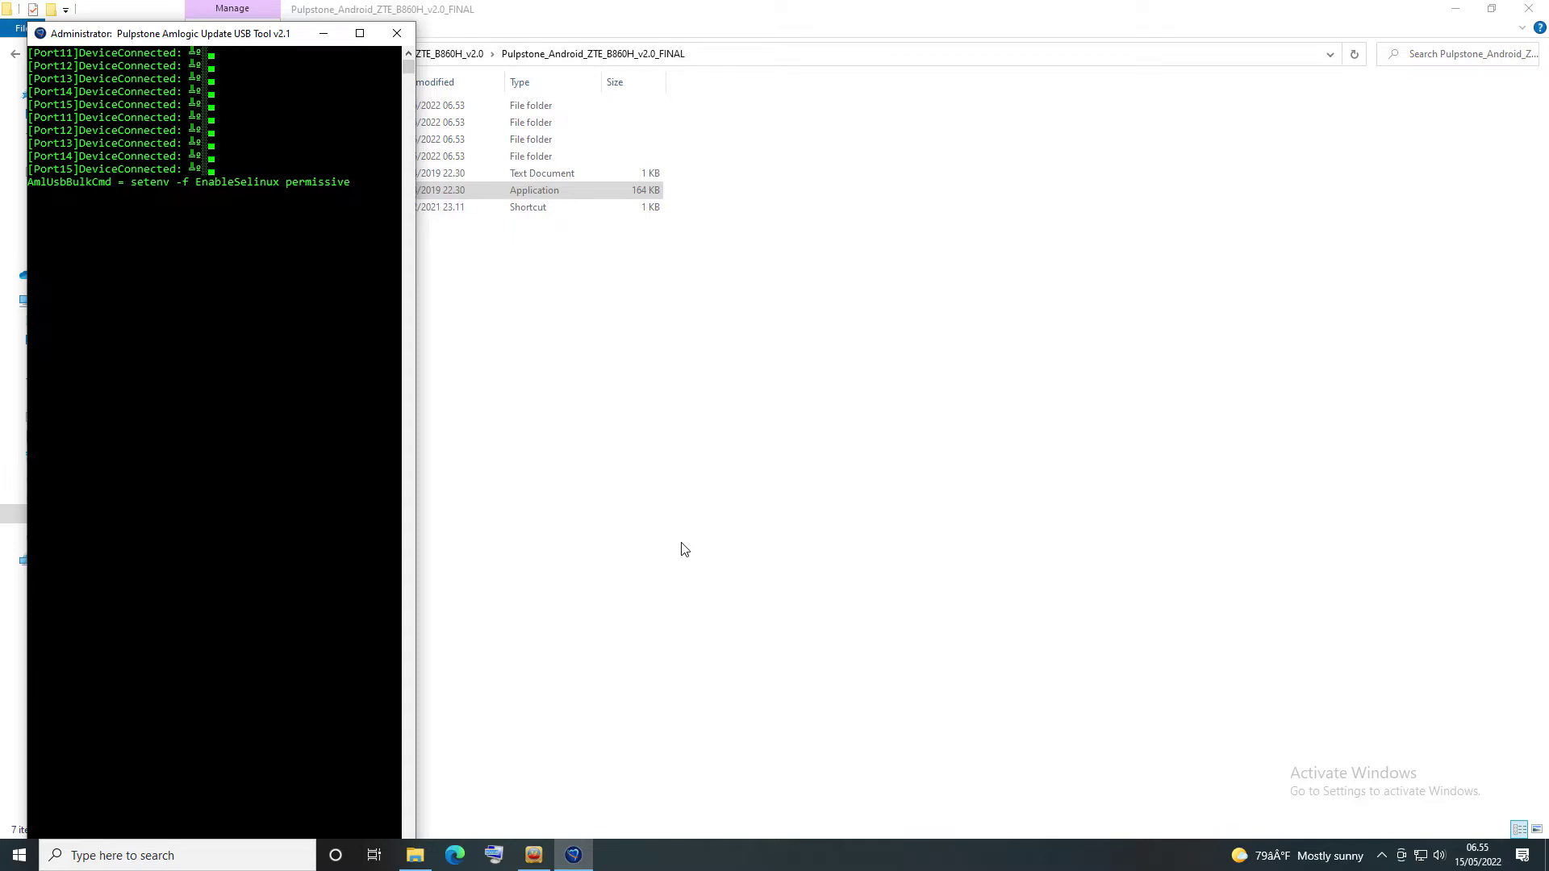
{"action": "left_click_drag", "start_coordinate": [421, 391], "coordinate": [1081, 405]}
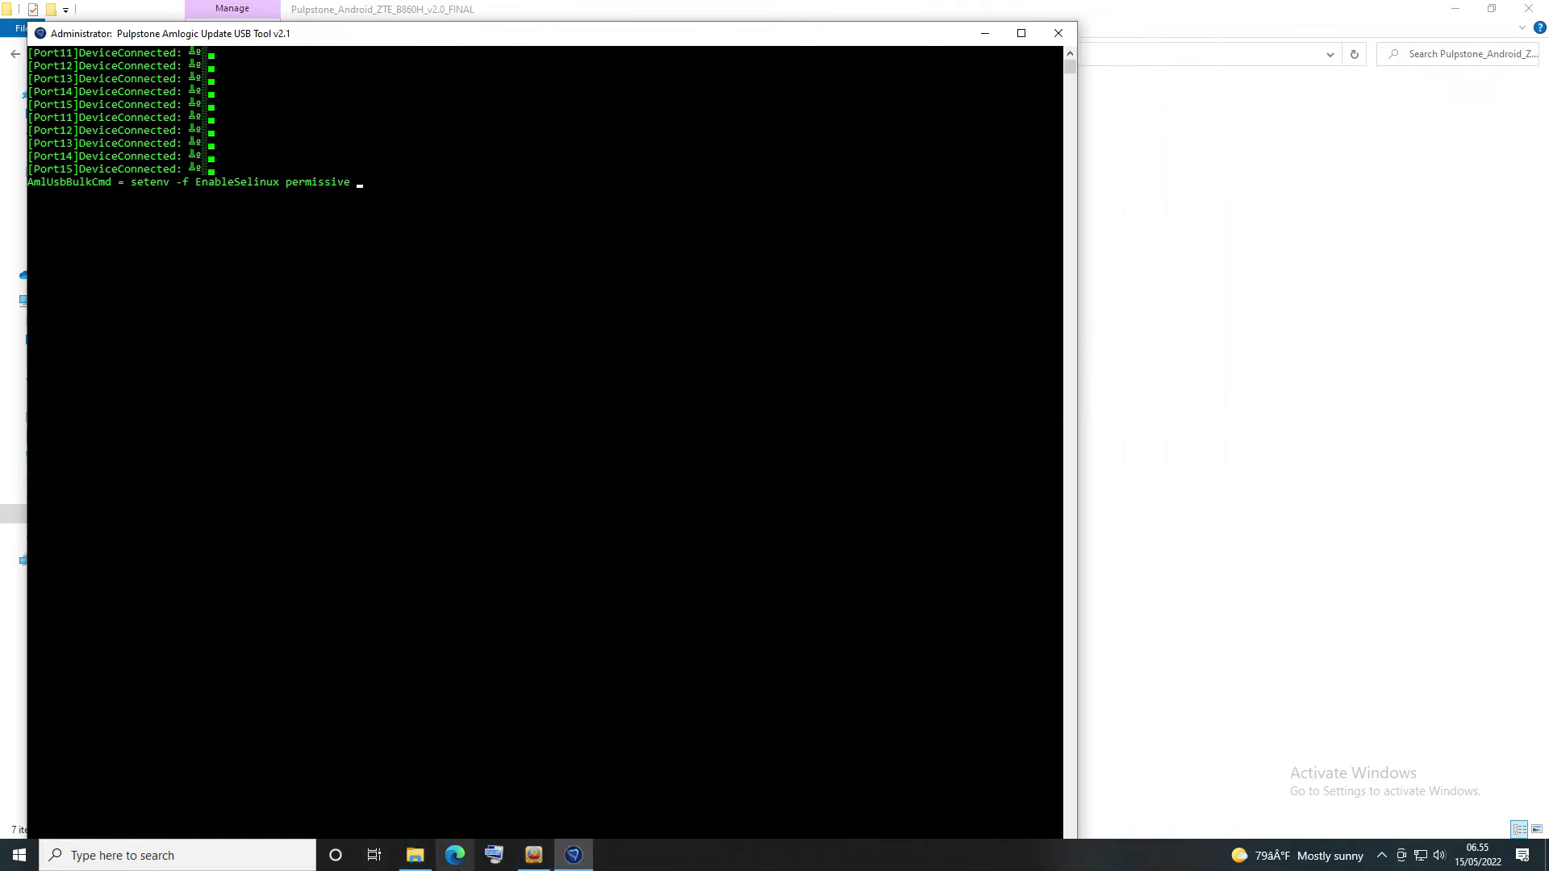
{"action": "left_click", "coordinate": [534, 855]}
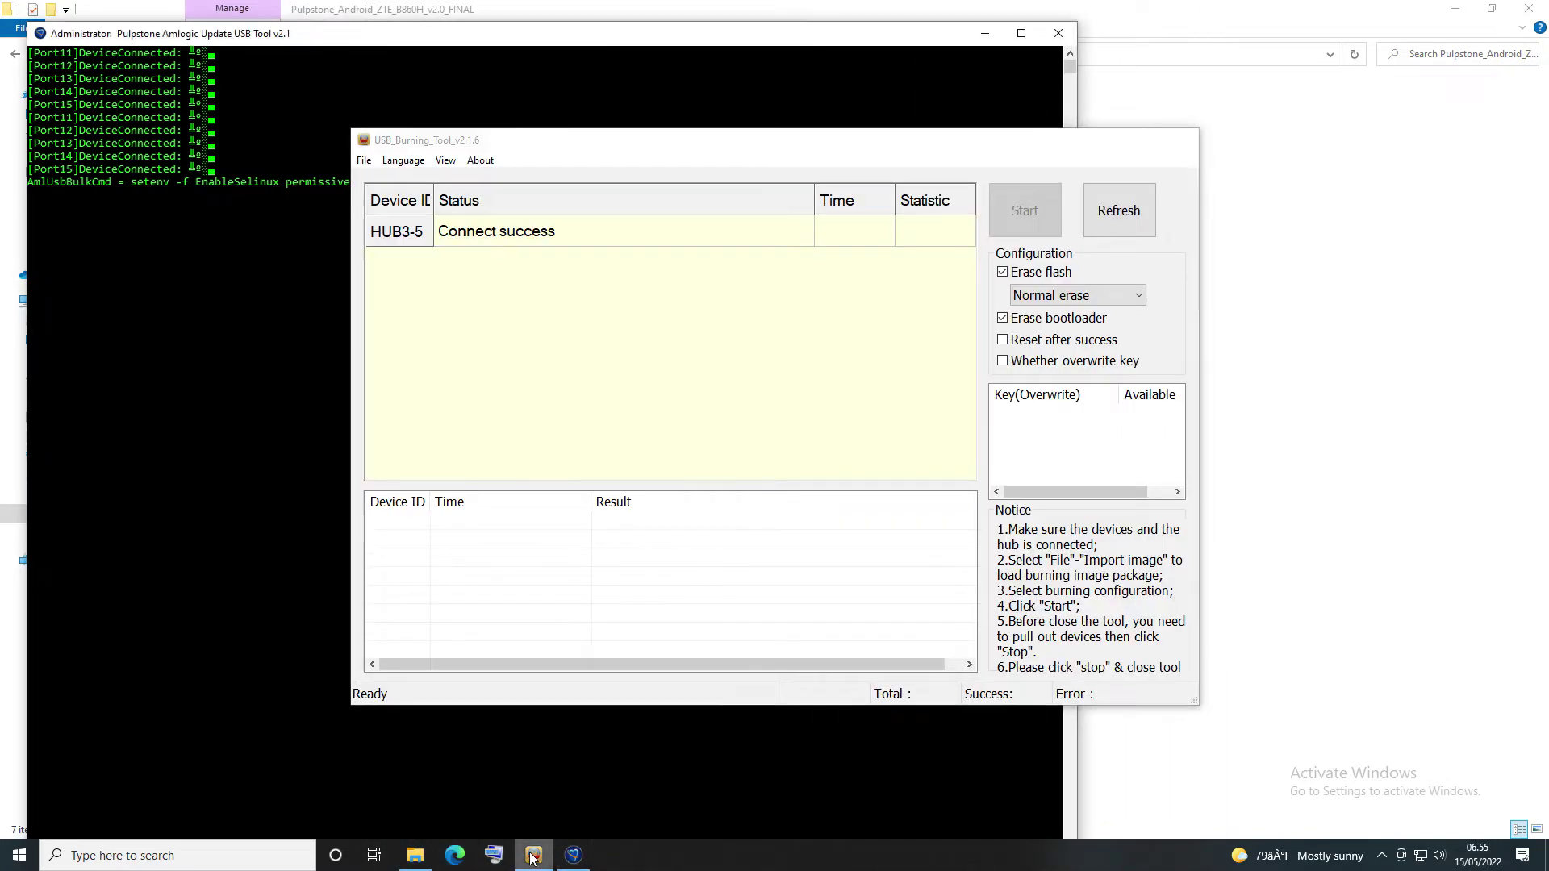
{"action": "left_click", "coordinate": [533, 856]}
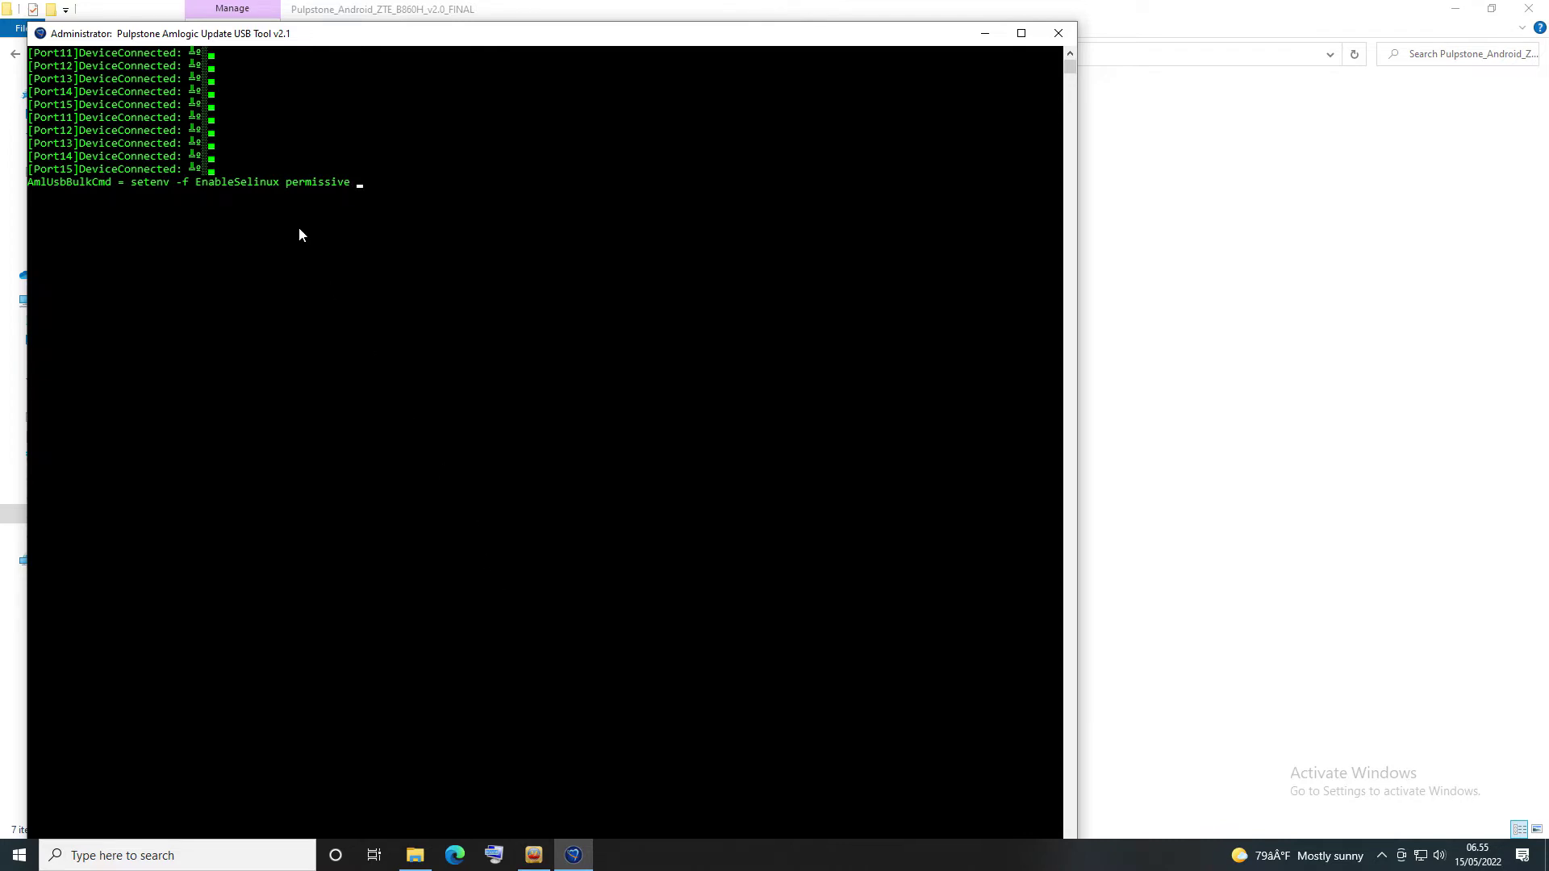
- Try to close the Pulpstone Amlogic Update USB Tool window and open Task Manager
{"action": "left_click", "coordinate": [1061, 37]}
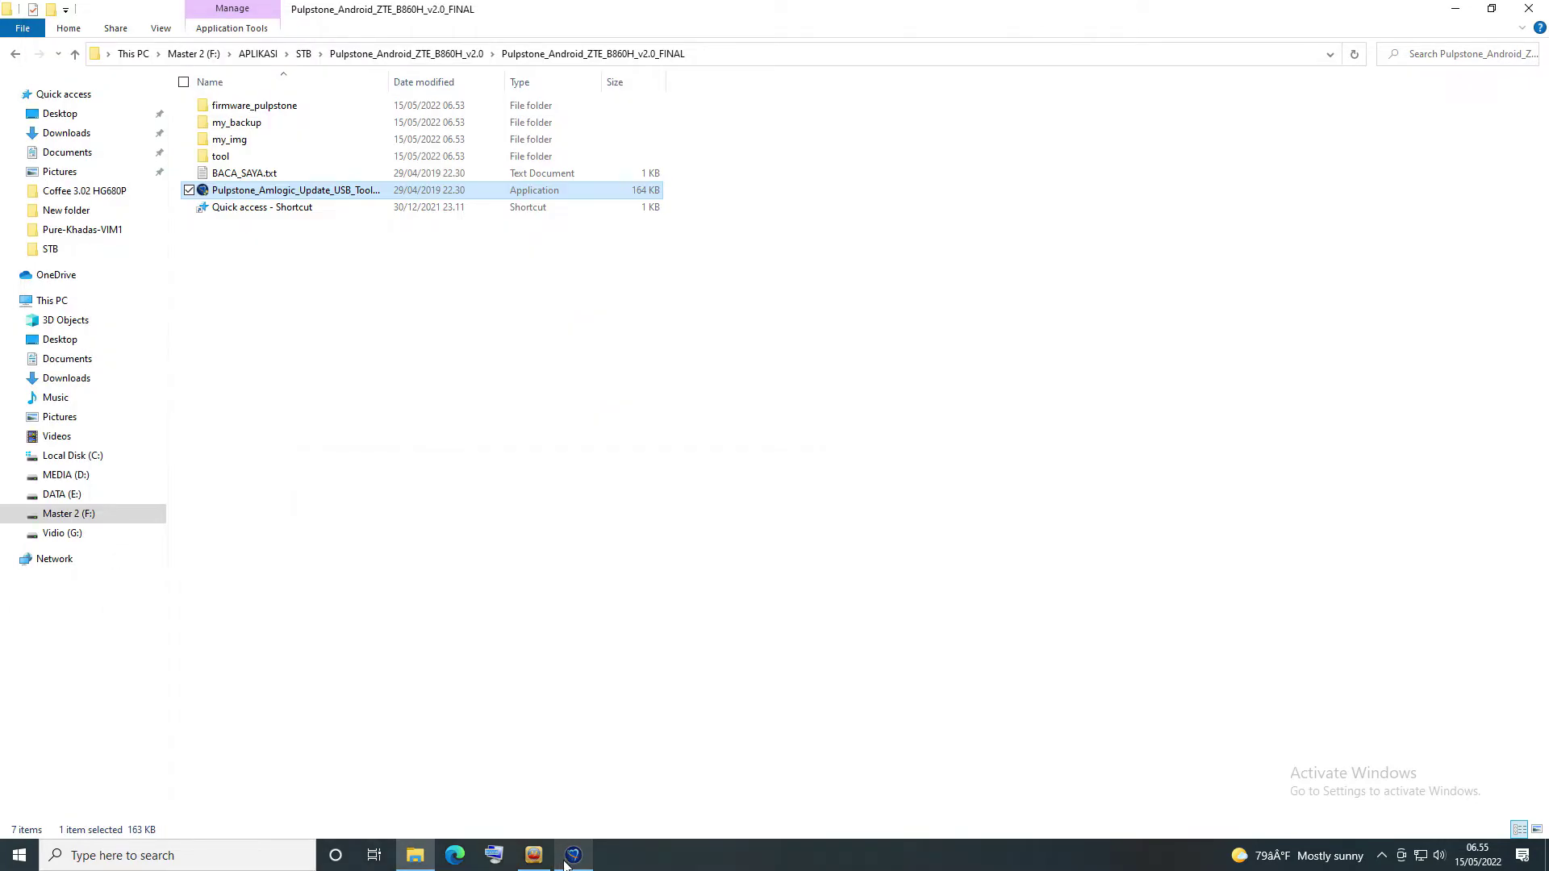
{"action": "left_click", "coordinate": [566, 863]}
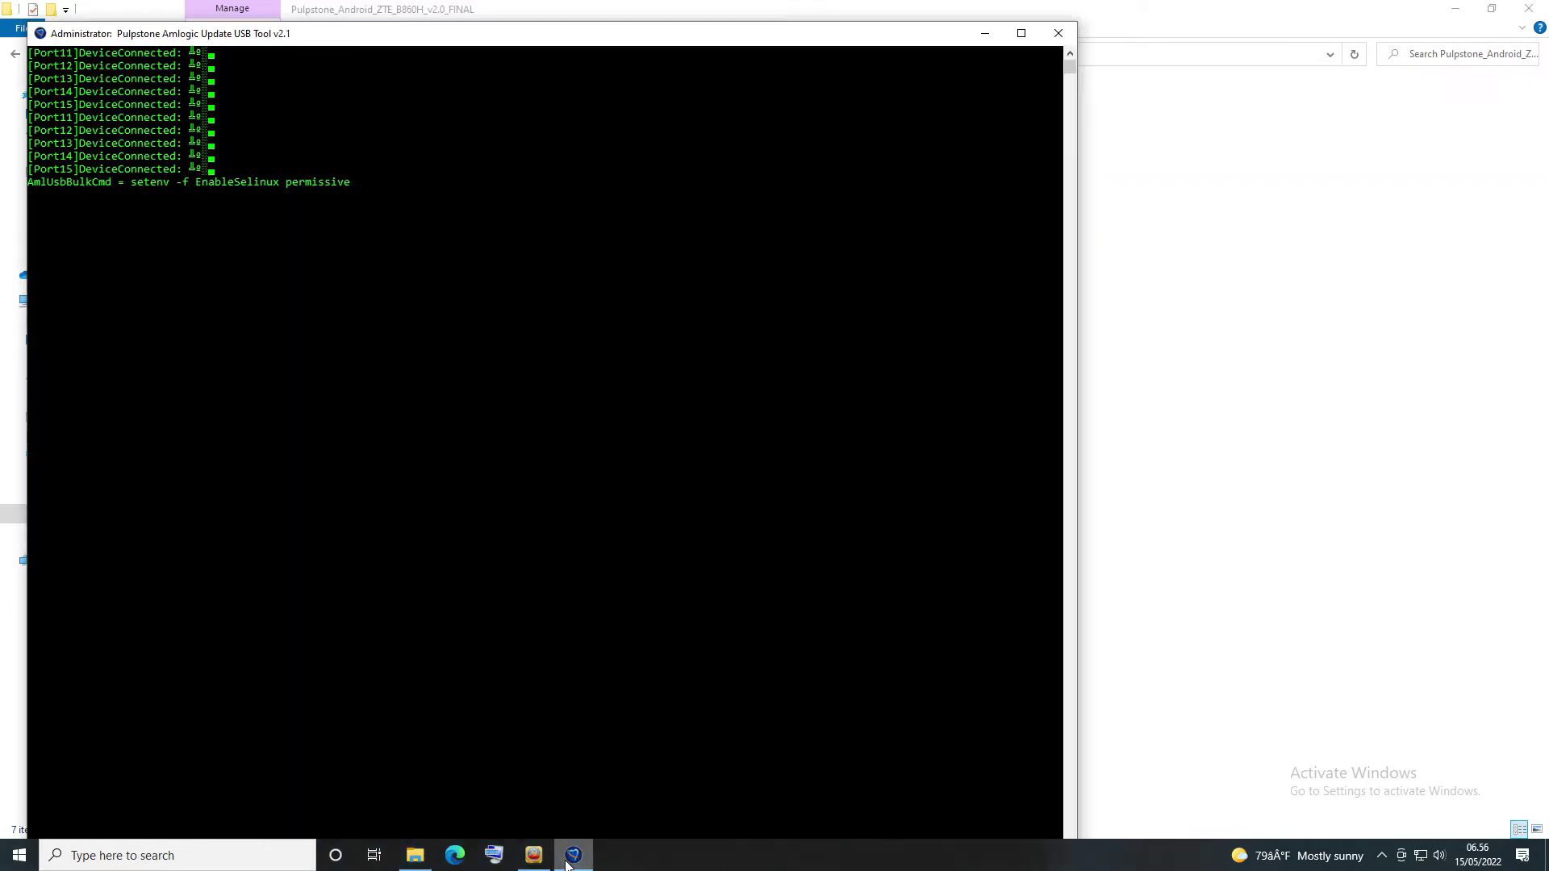
{"action": "right_click", "coordinate": [568, 864]}
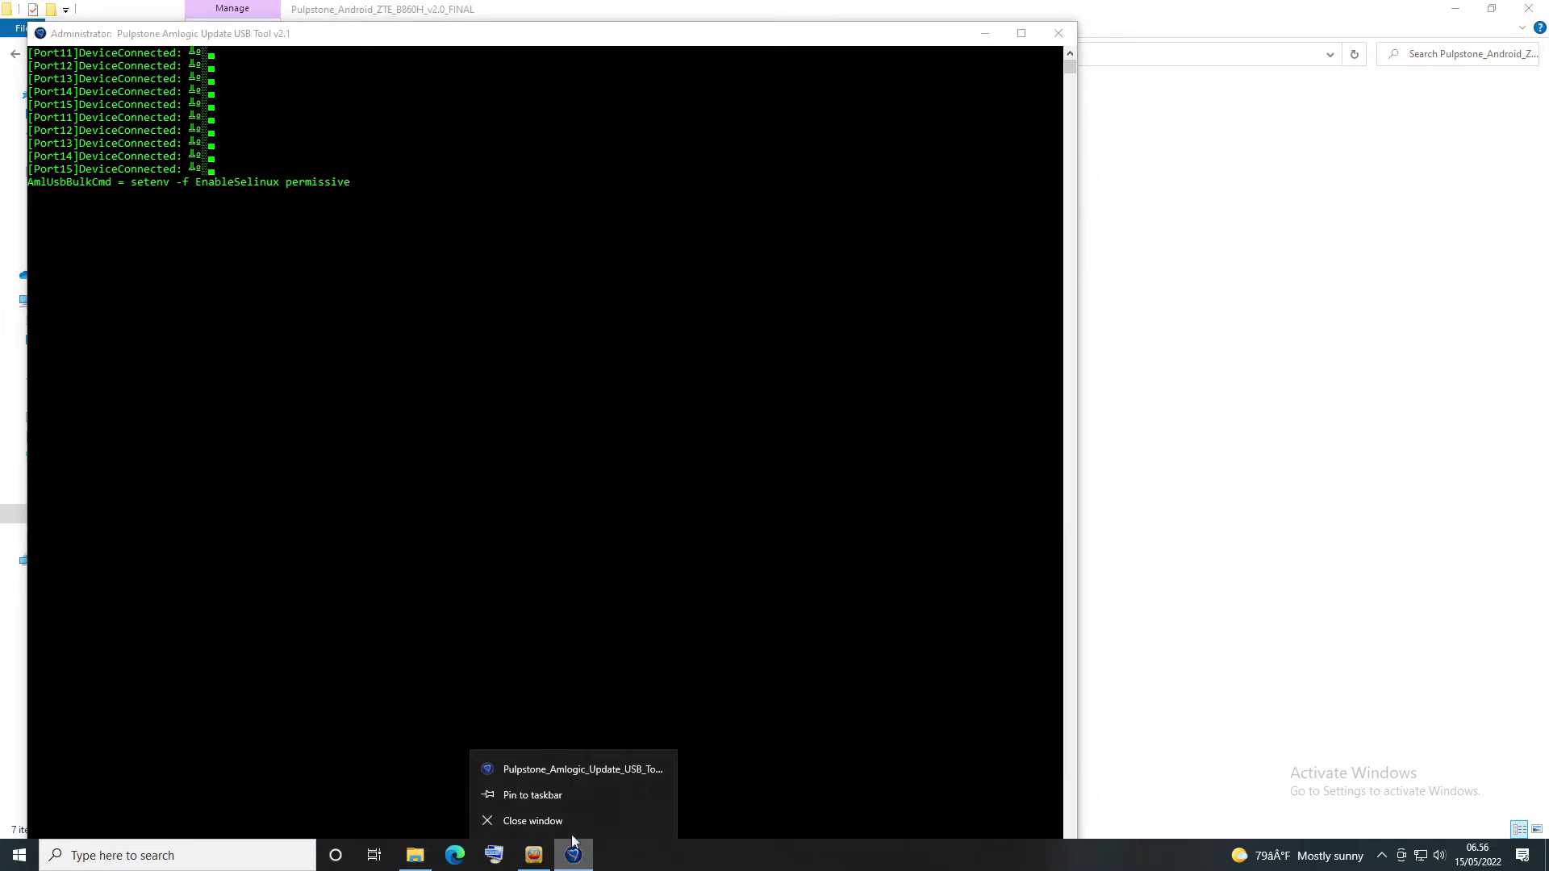
{"action": "left_click", "coordinate": [552, 822]}
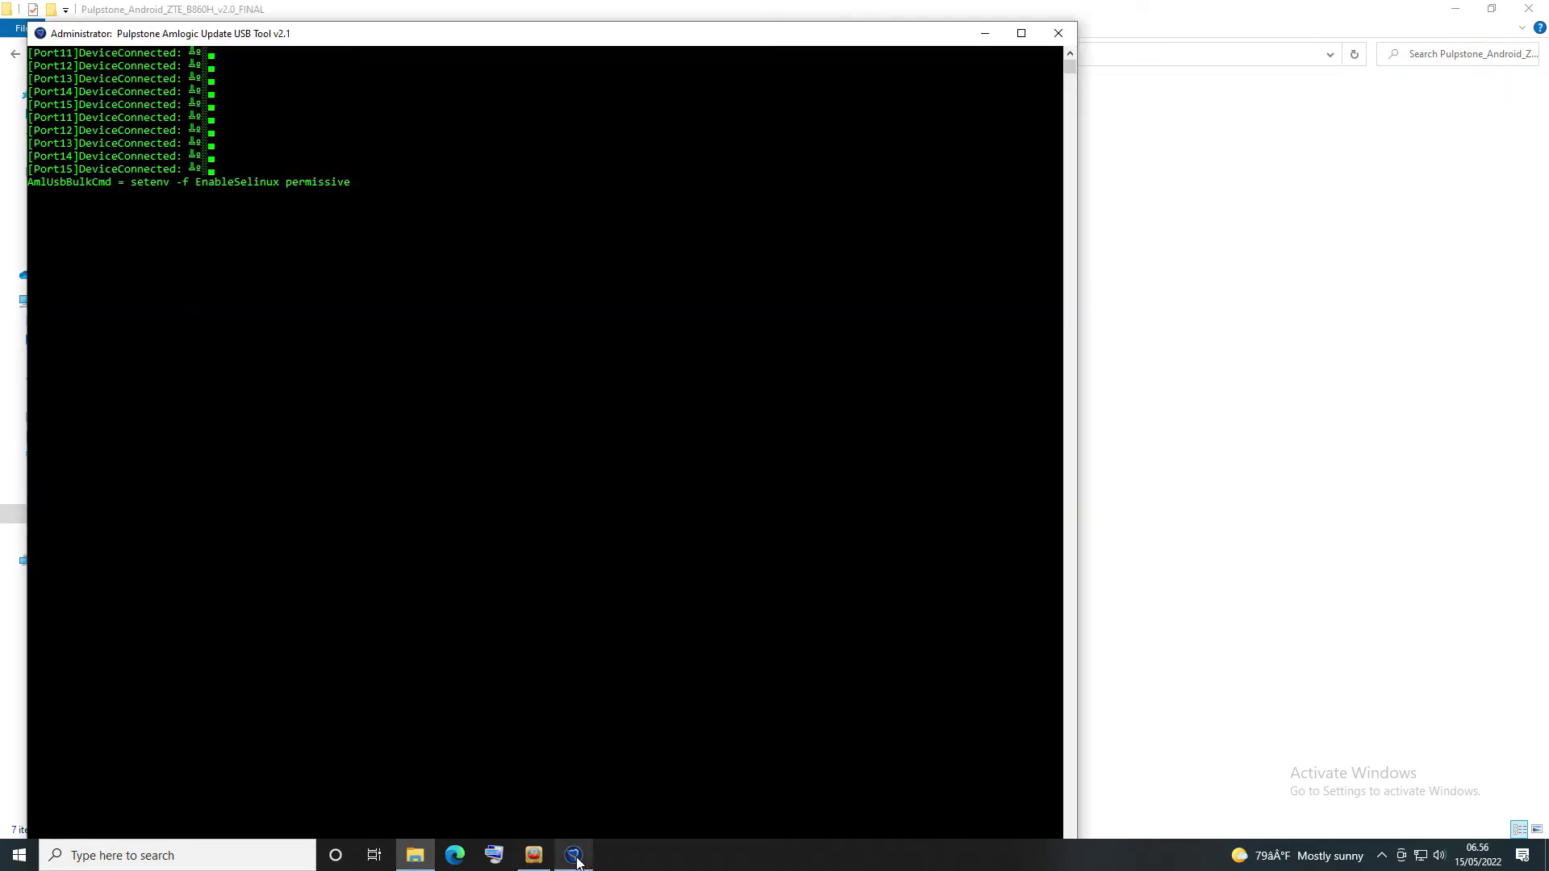
{"action": "left_click", "coordinate": [576, 858]}
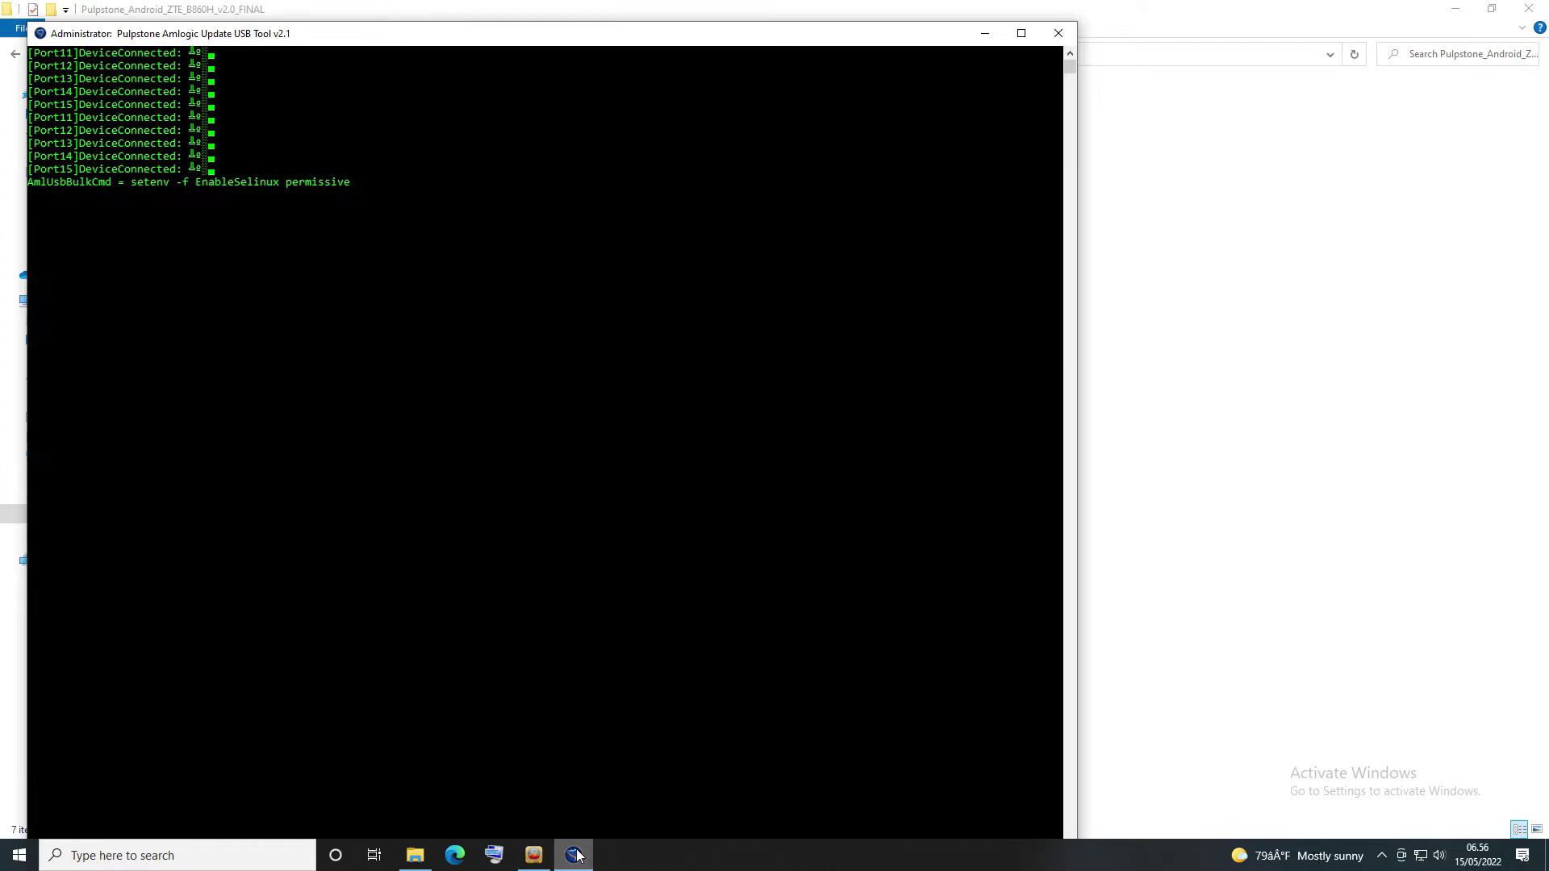
{"action": "key", "text": "ctrl+alt+Delete"}
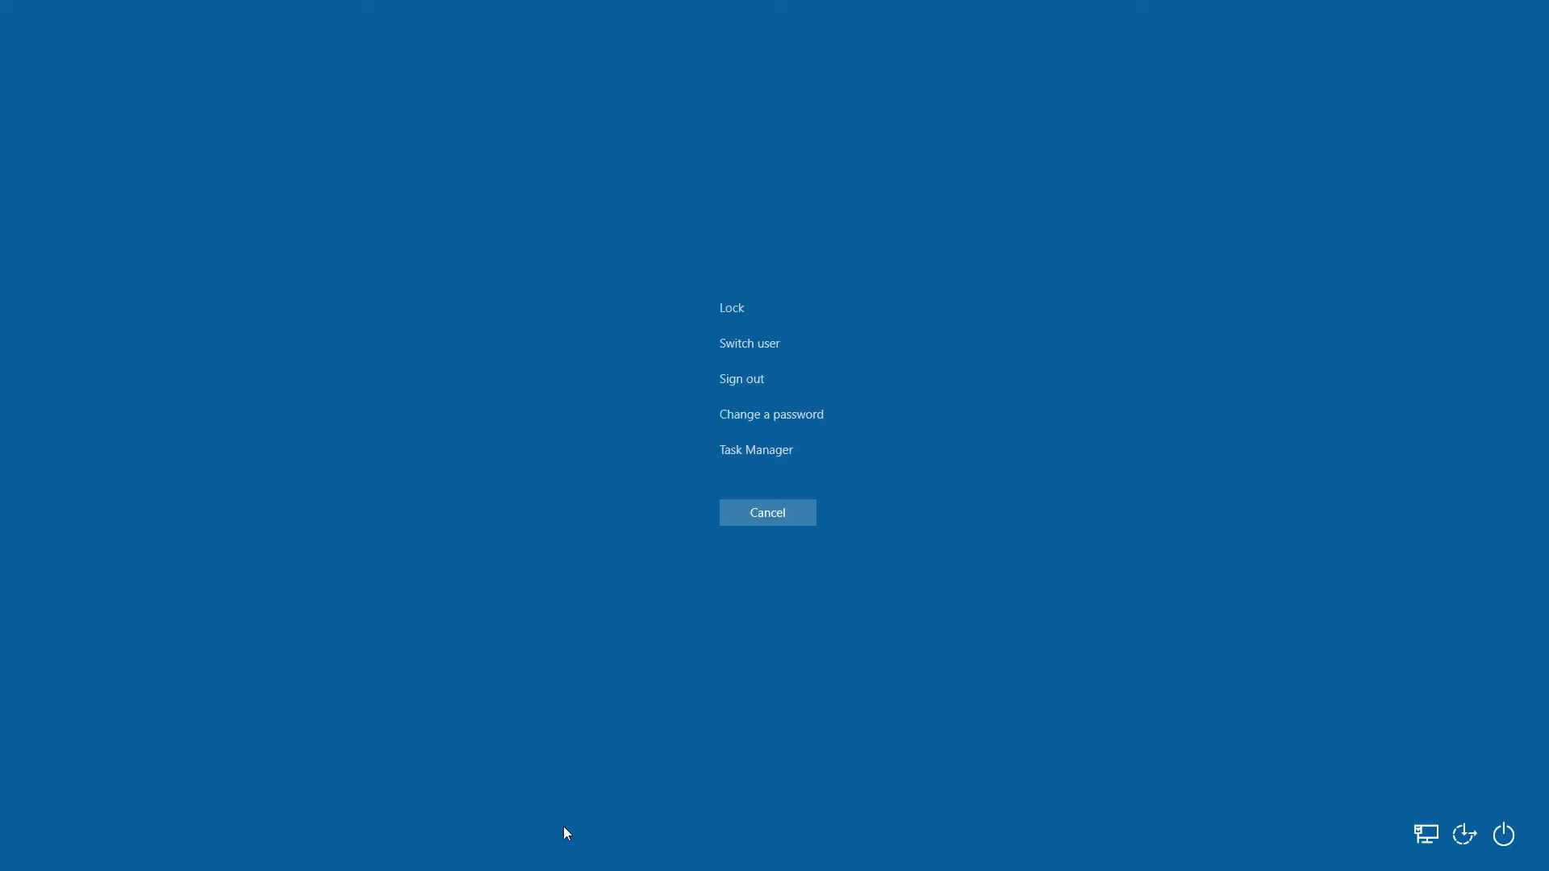
{"action": "left_click", "coordinate": [761, 455]}
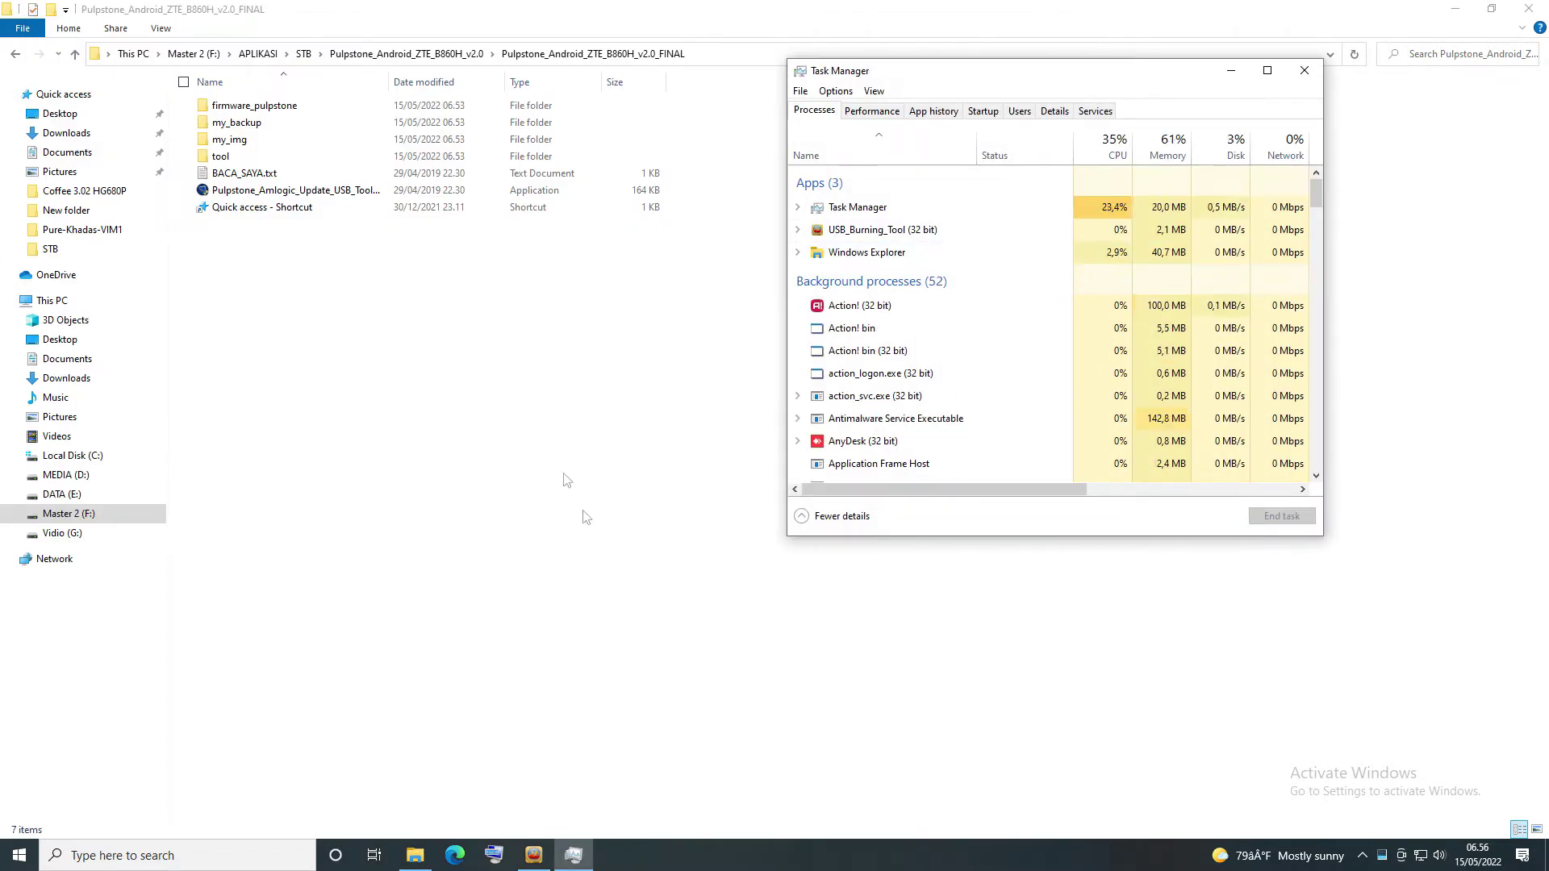
- Relaunch Pulpstone_Amlogic_Update_USB_Tool_v2.1.exe with permission to make changes and mark it as installed correctly in the Program Compatibility Assistant
{"action": "left_click", "coordinate": [371, 266]}
{"action": "double_click", "coordinate": [359, 194]}
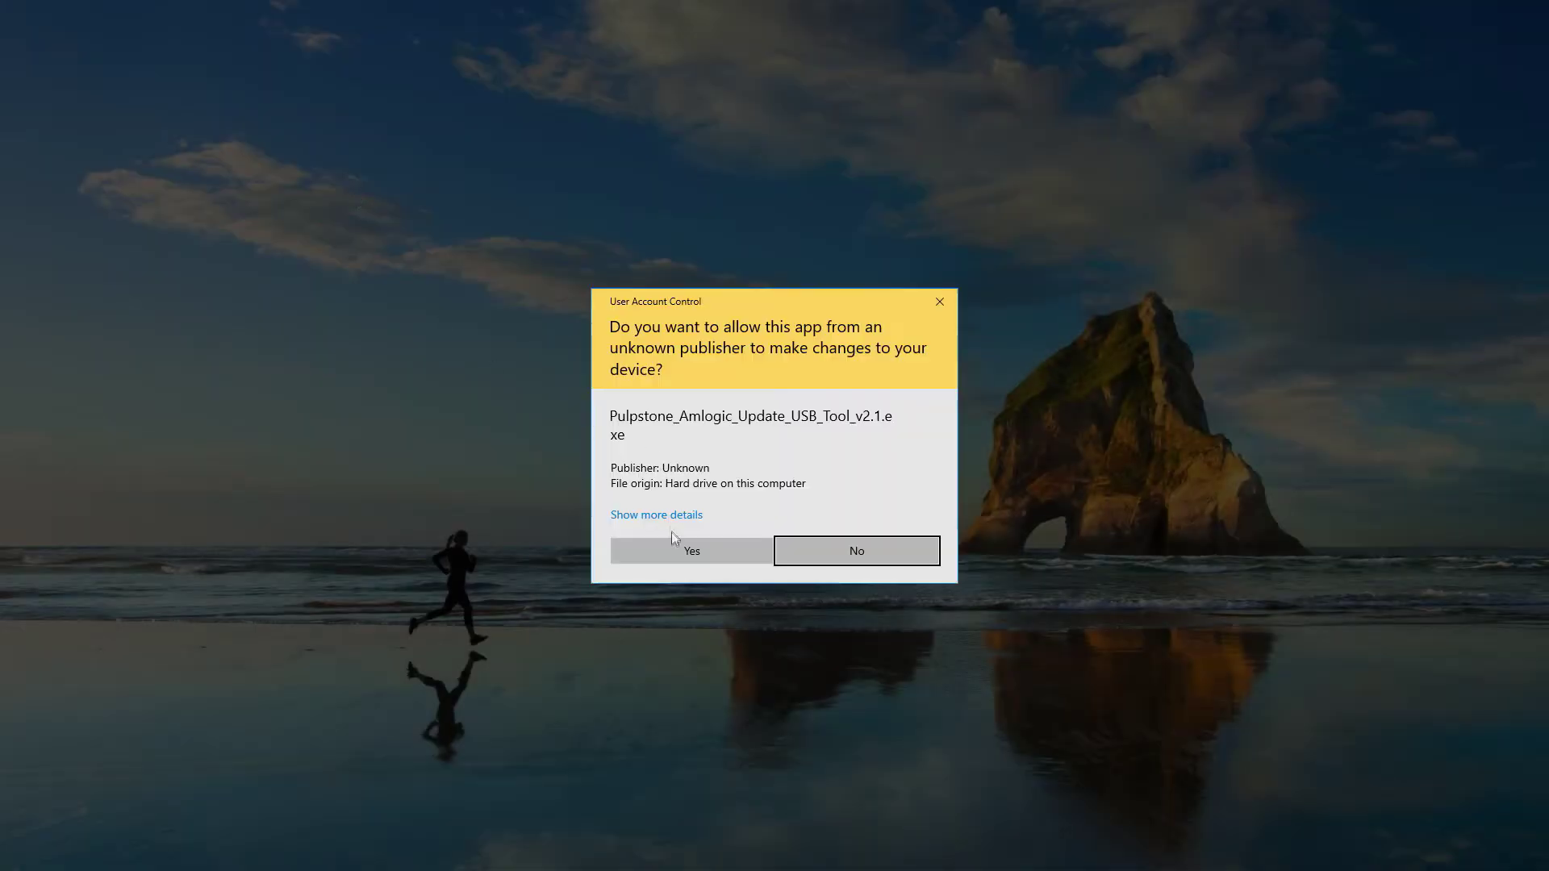
{"action": "left_click", "coordinate": [673, 536]}
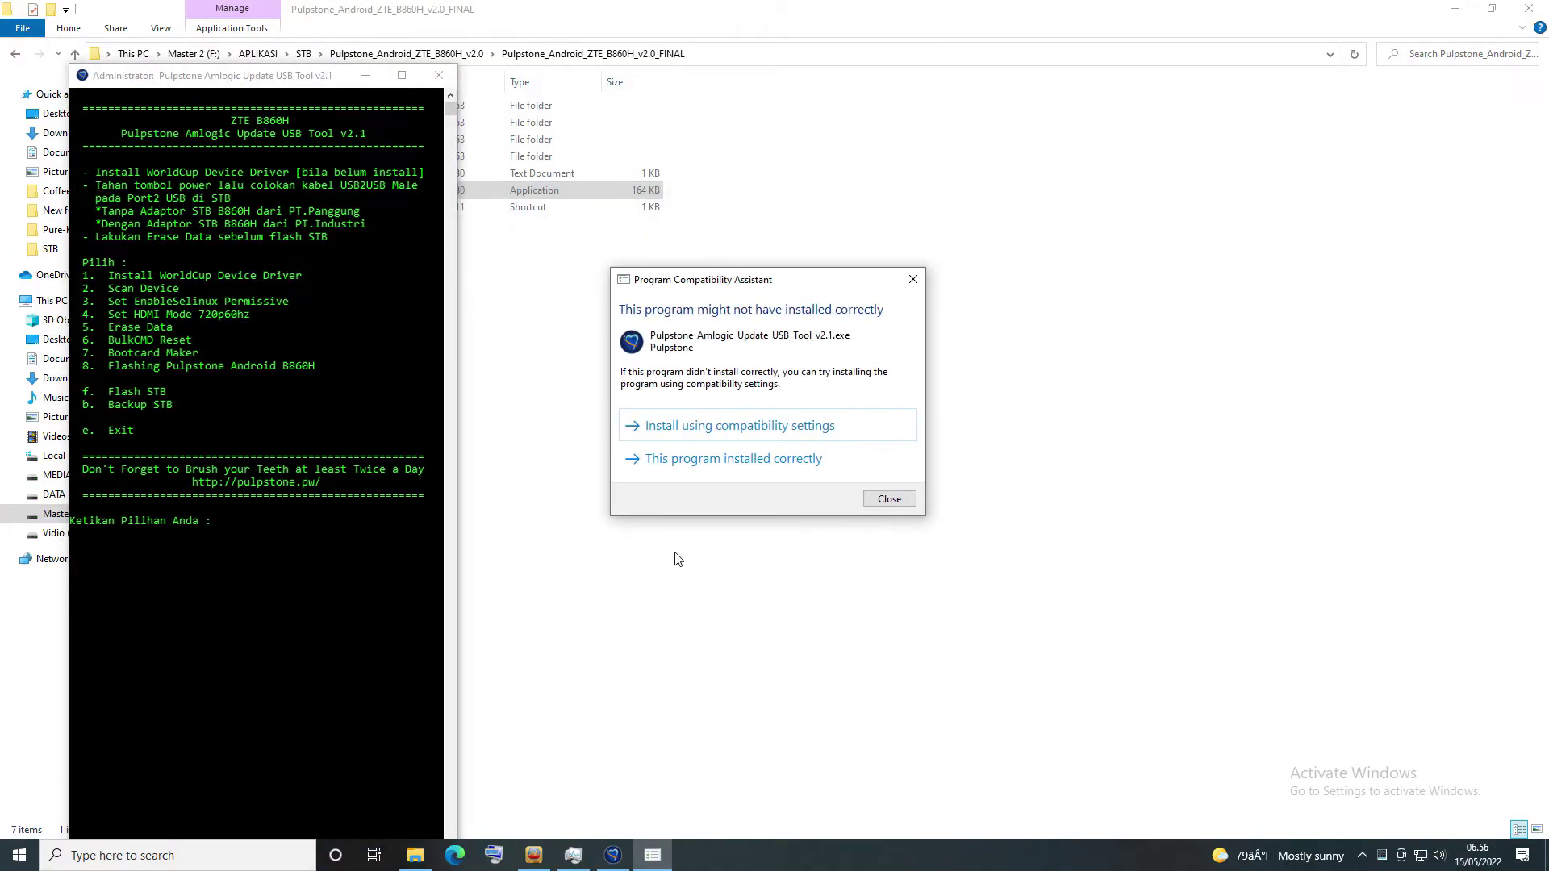
{"action": "left_click", "coordinate": [699, 458]}
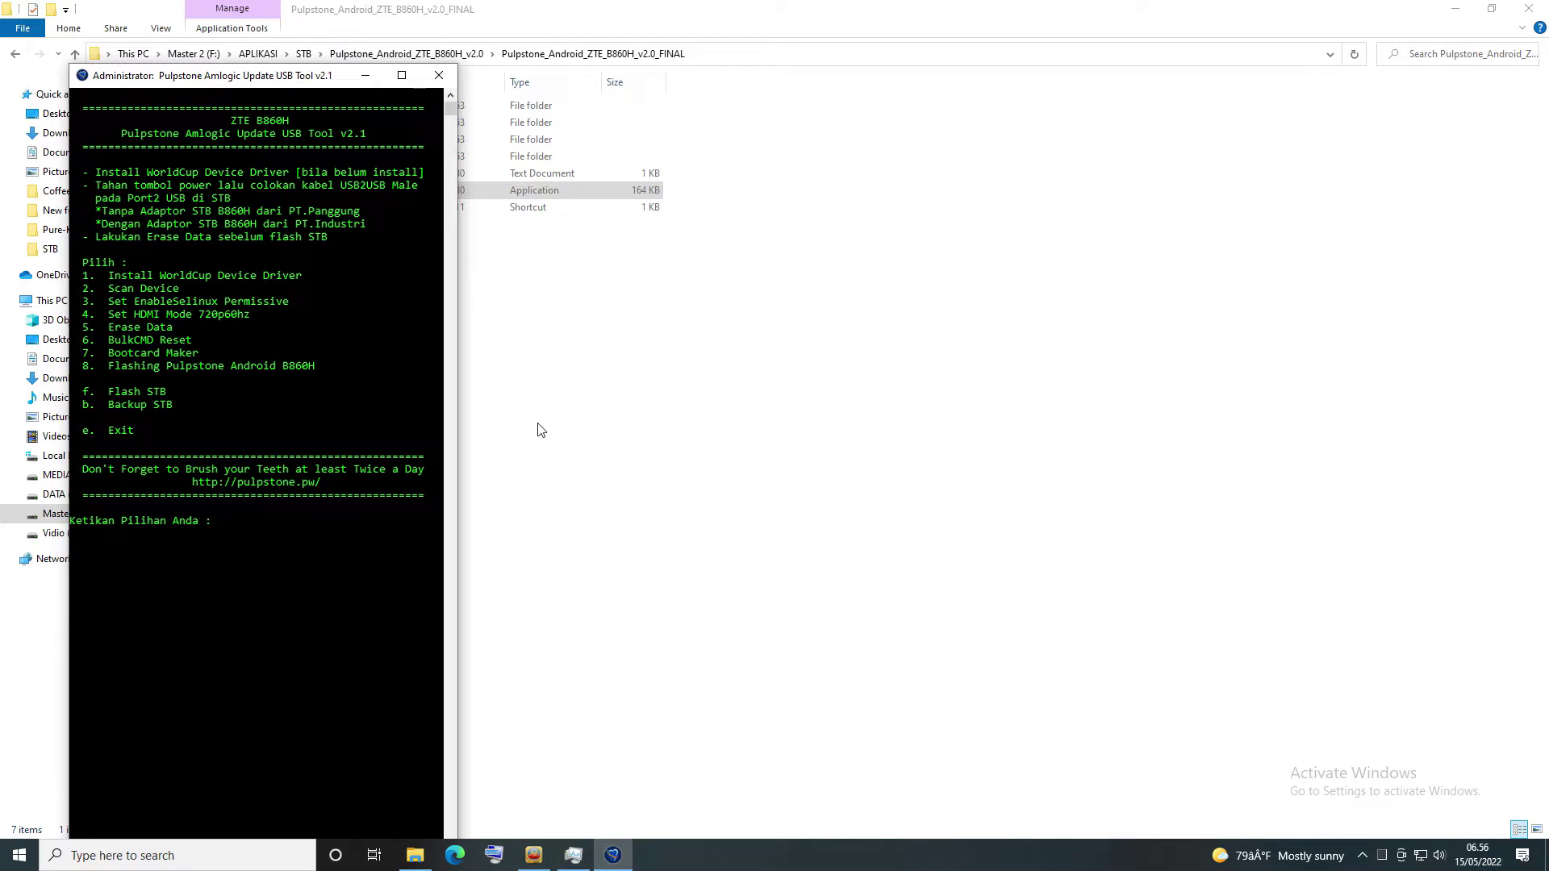
- Run option 8, Flashing Pulpstone Android B860H, in the Pulpstone tool and widen its window
{"action": "type", "text": "8"}
{"action": "key", "text": "Return"}
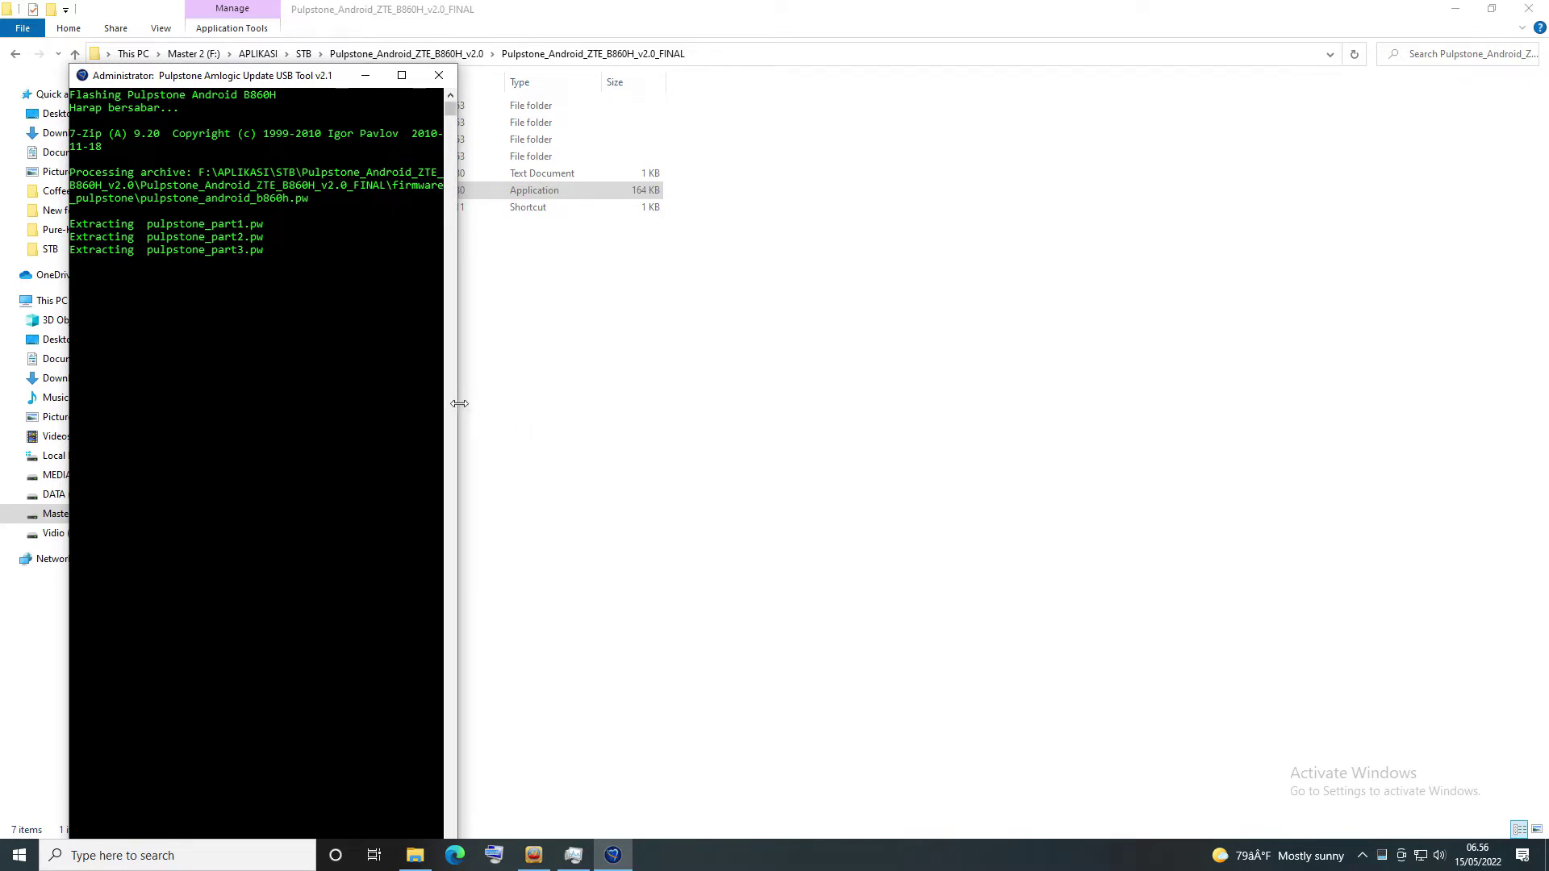
{"action": "left_click_drag", "start_coordinate": [459, 403], "coordinate": [1089, 413]}
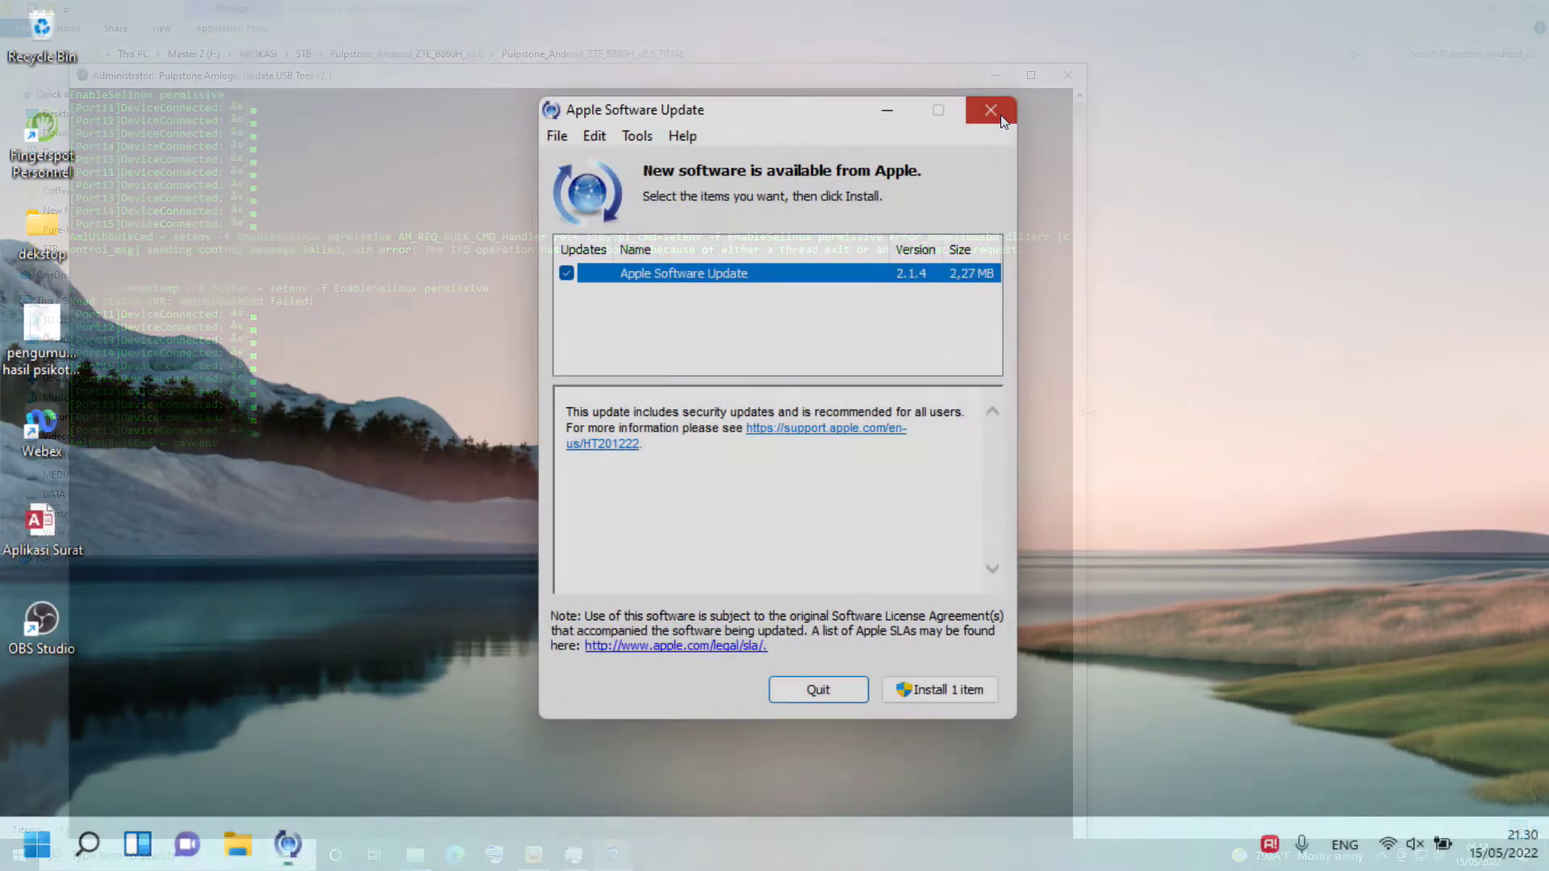
- Dismiss the Apple Software Update and open the inner BootcardMaker dari pulpstone v3.2 folder under D:\APLIKASI\STB B860H\unbrik
{"action": "left_click", "coordinate": [990, 110]}
{"action": "left_click", "coordinate": [237, 844]}
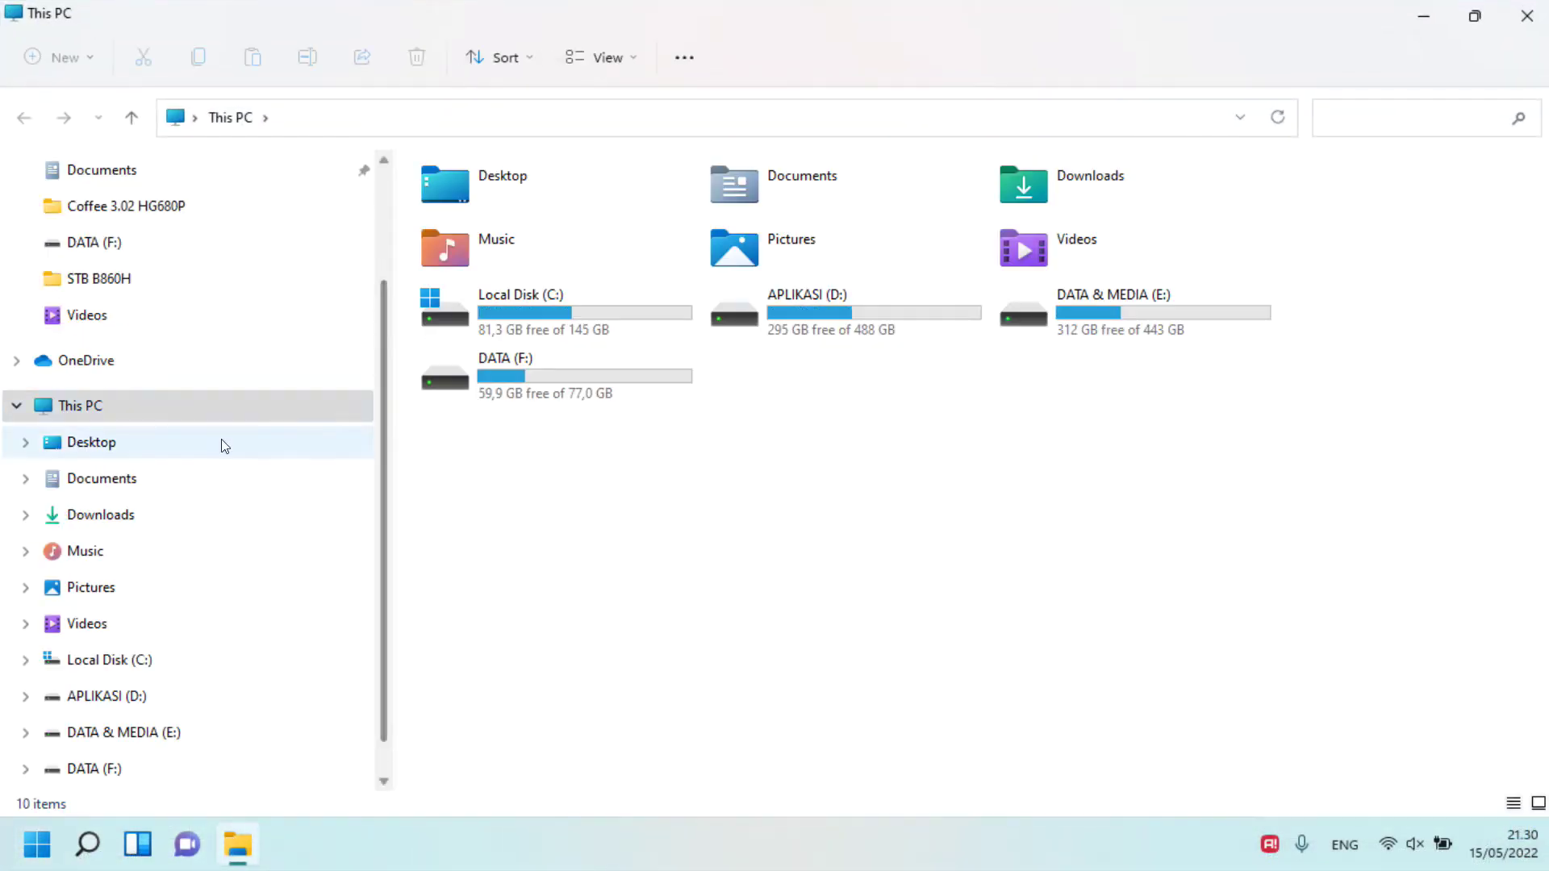
{"action": "left_click", "coordinate": [80, 706]}
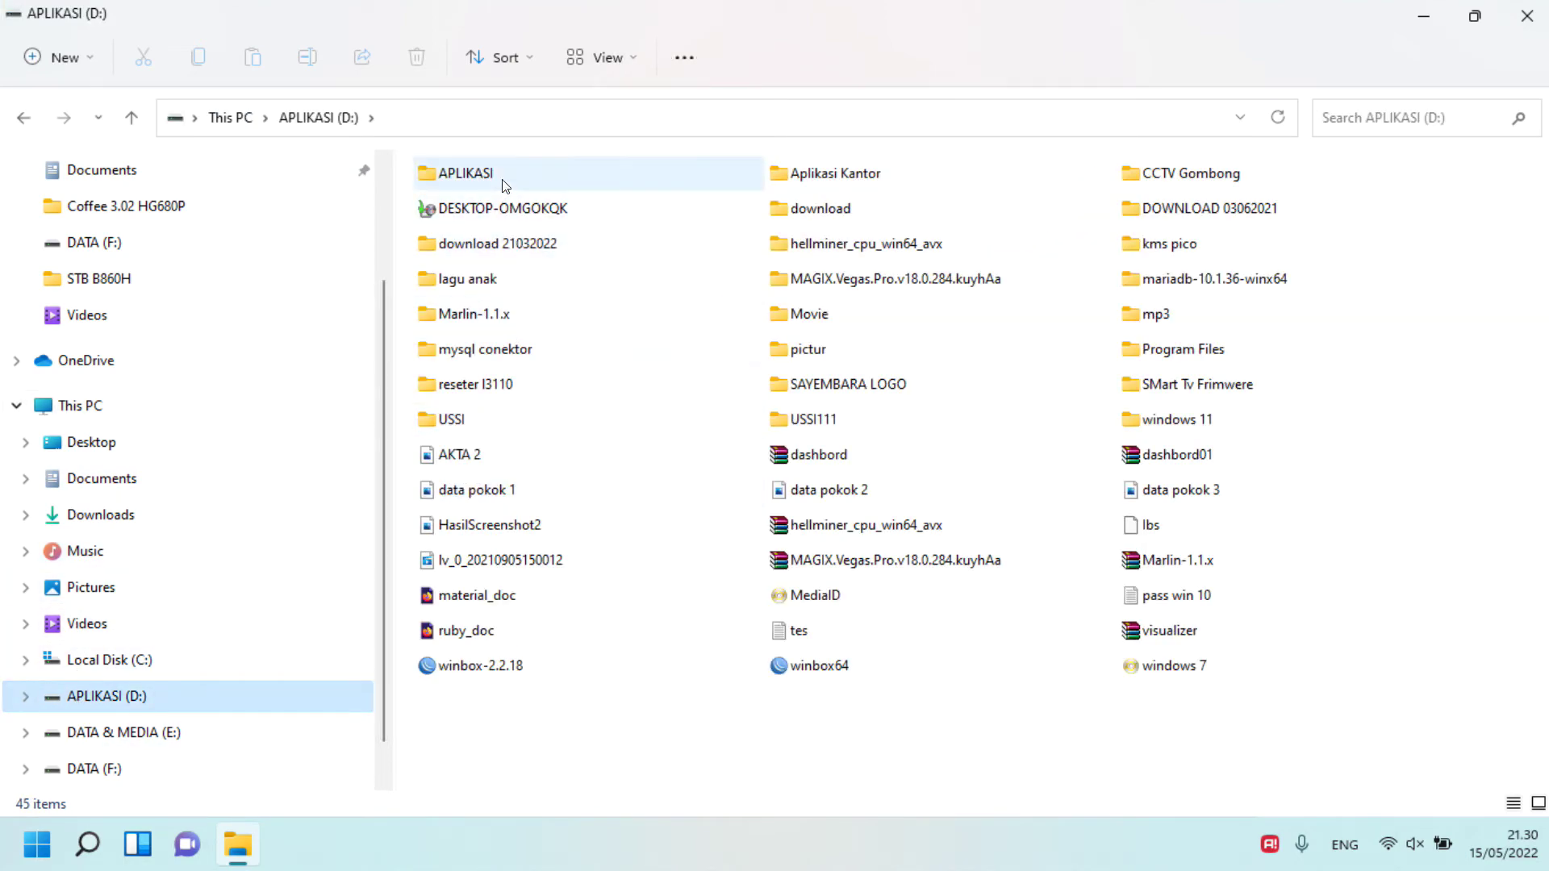
{"action": "double_click", "coordinate": [503, 184]}
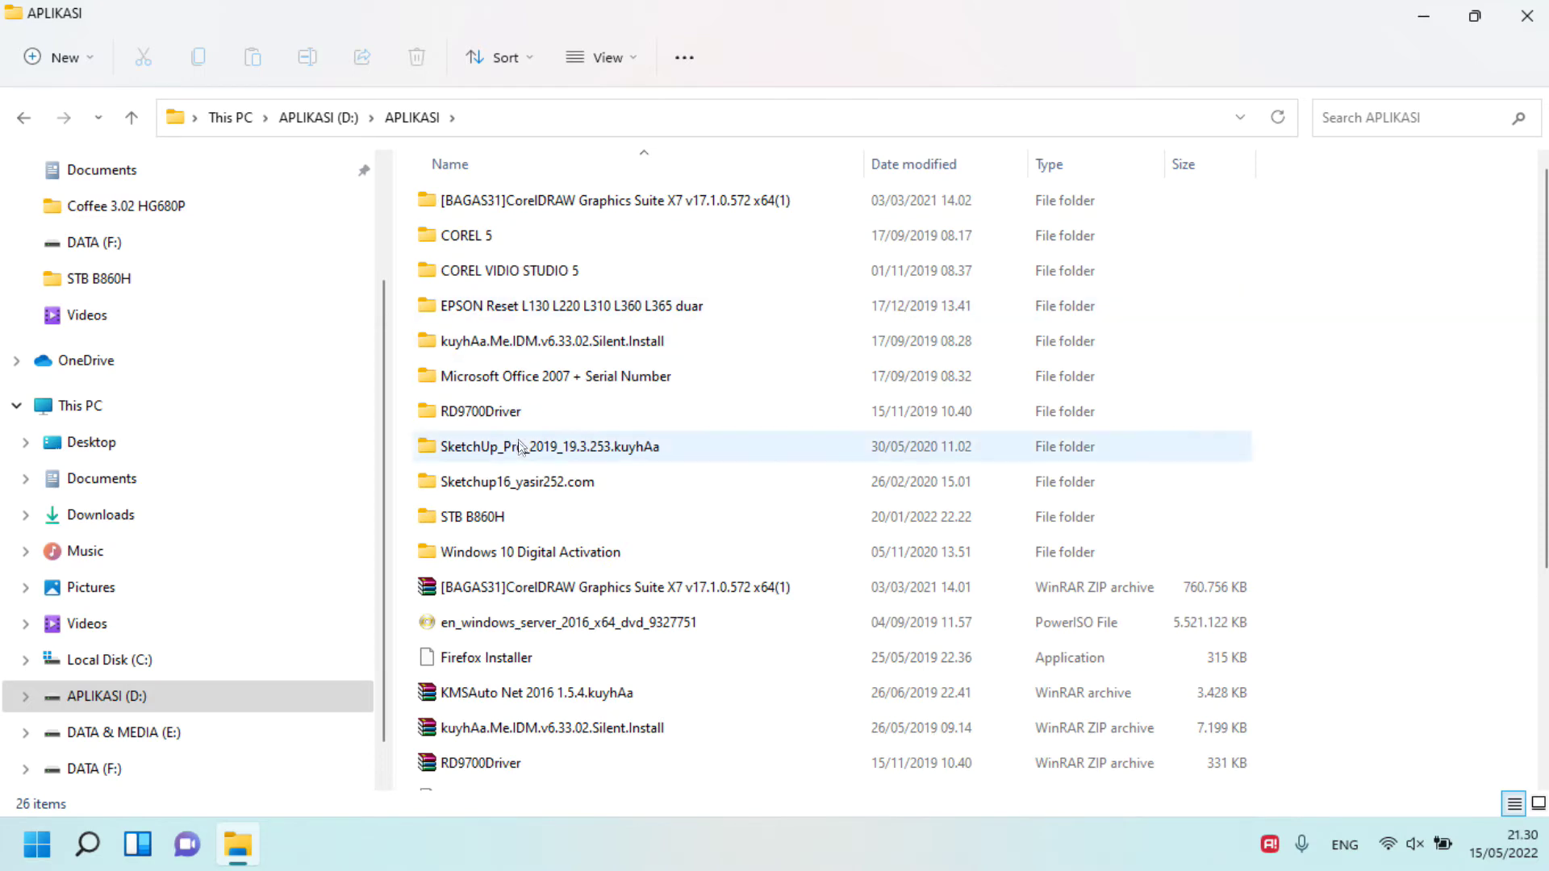
{"action": "double_click", "coordinate": [504, 518]}
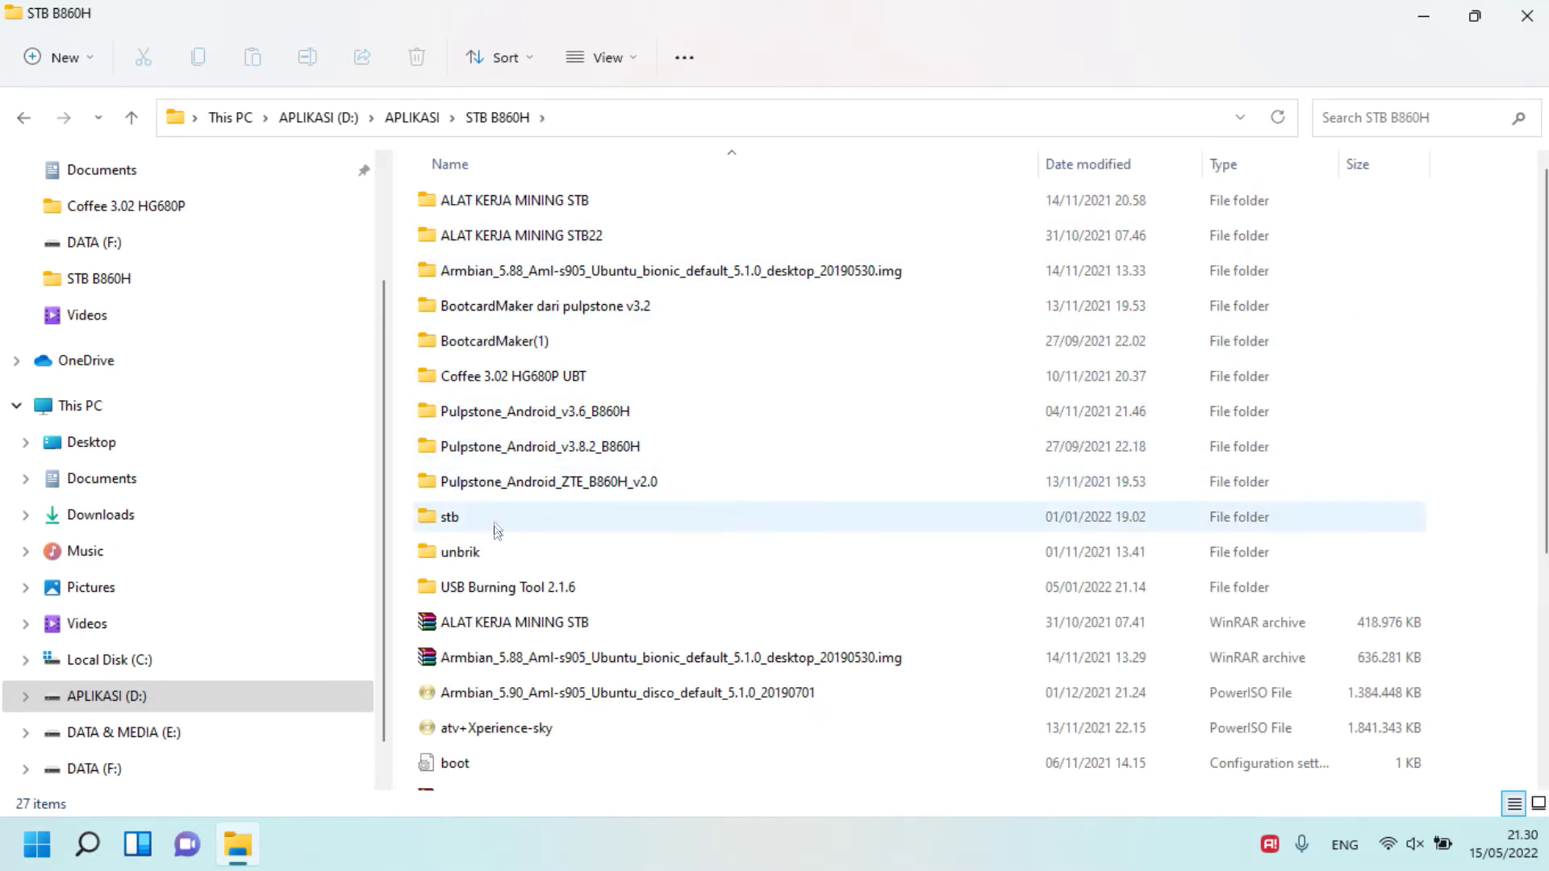
{"action": "double_click", "coordinate": [490, 551]}
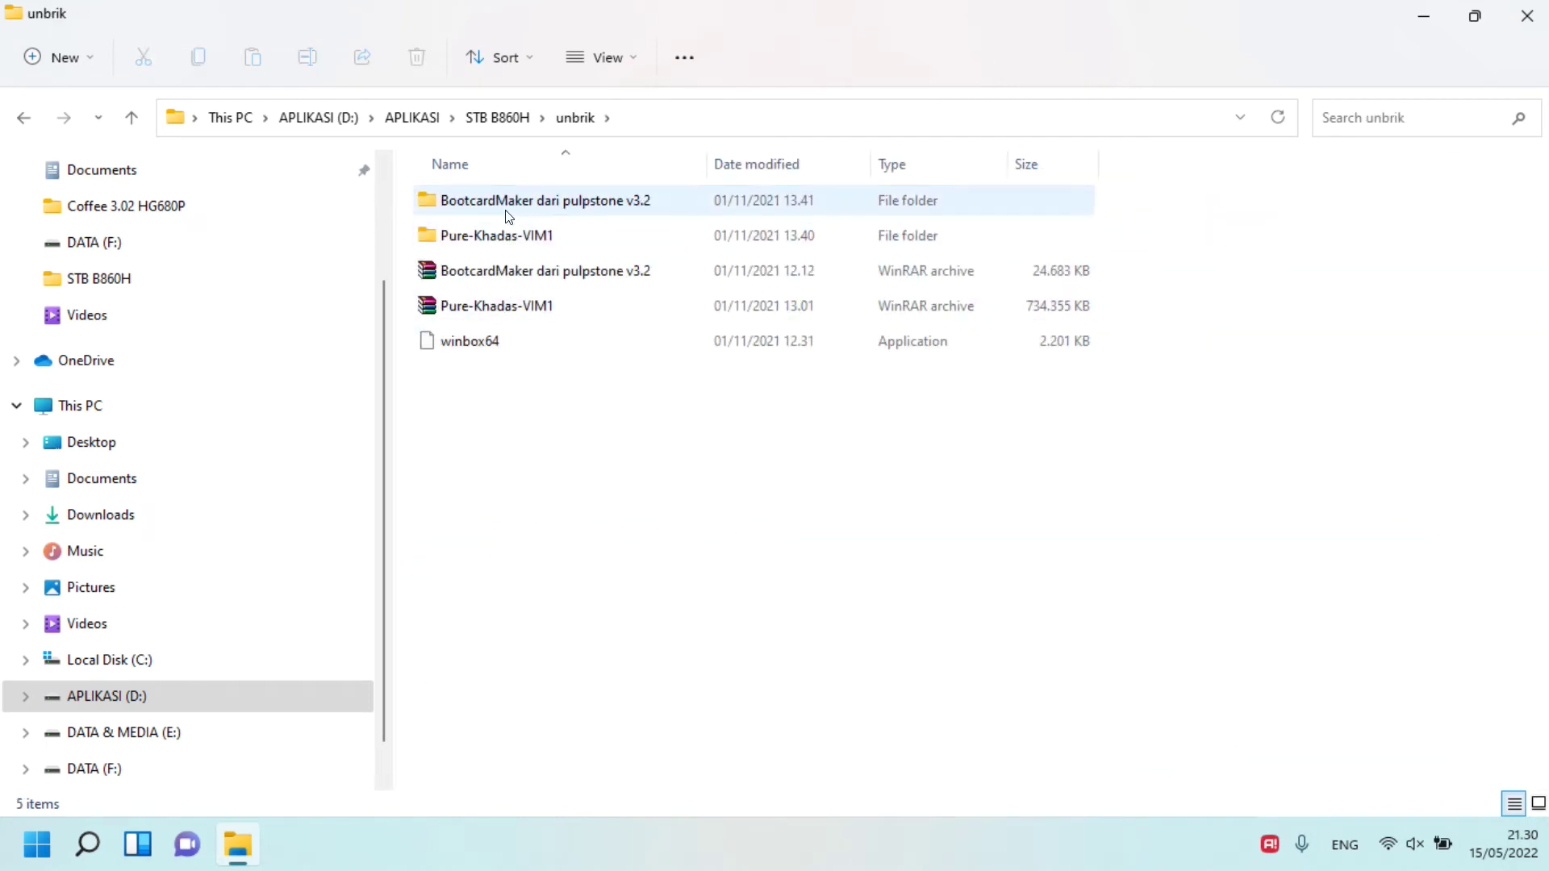
{"action": "double_click", "coordinate": [507, 211]}
{"action": "double_click", "coordinate": [506, 212]}
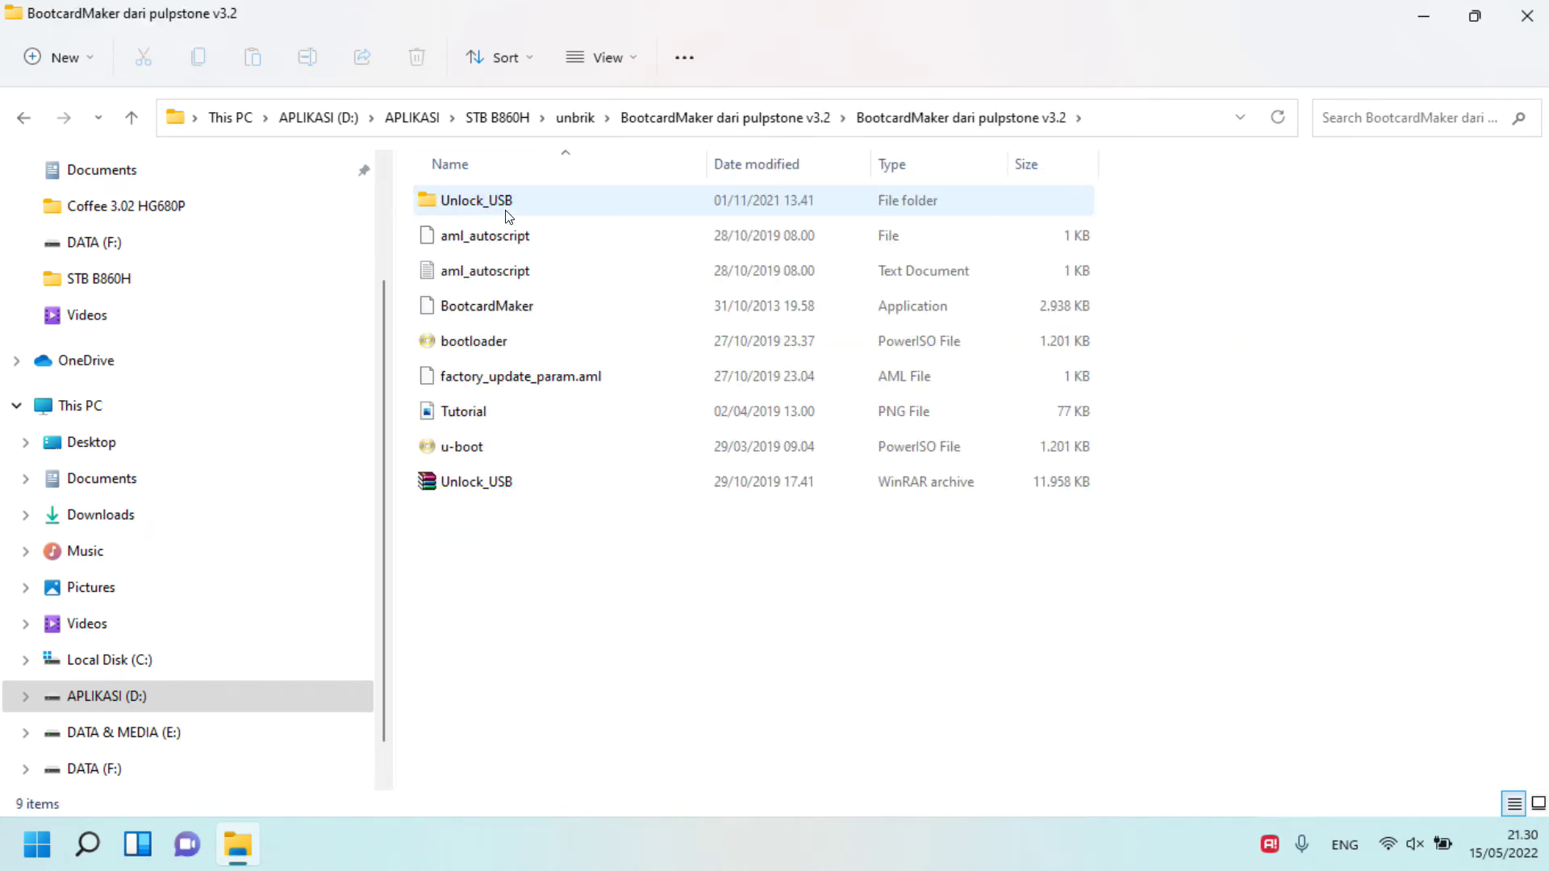
- Run BootcardMaker as administrator and check which disks it offers
{"action": "left_click", "coordinate": [497, 309]}
{"action": "right_click", "coordinate": [499, 308]}
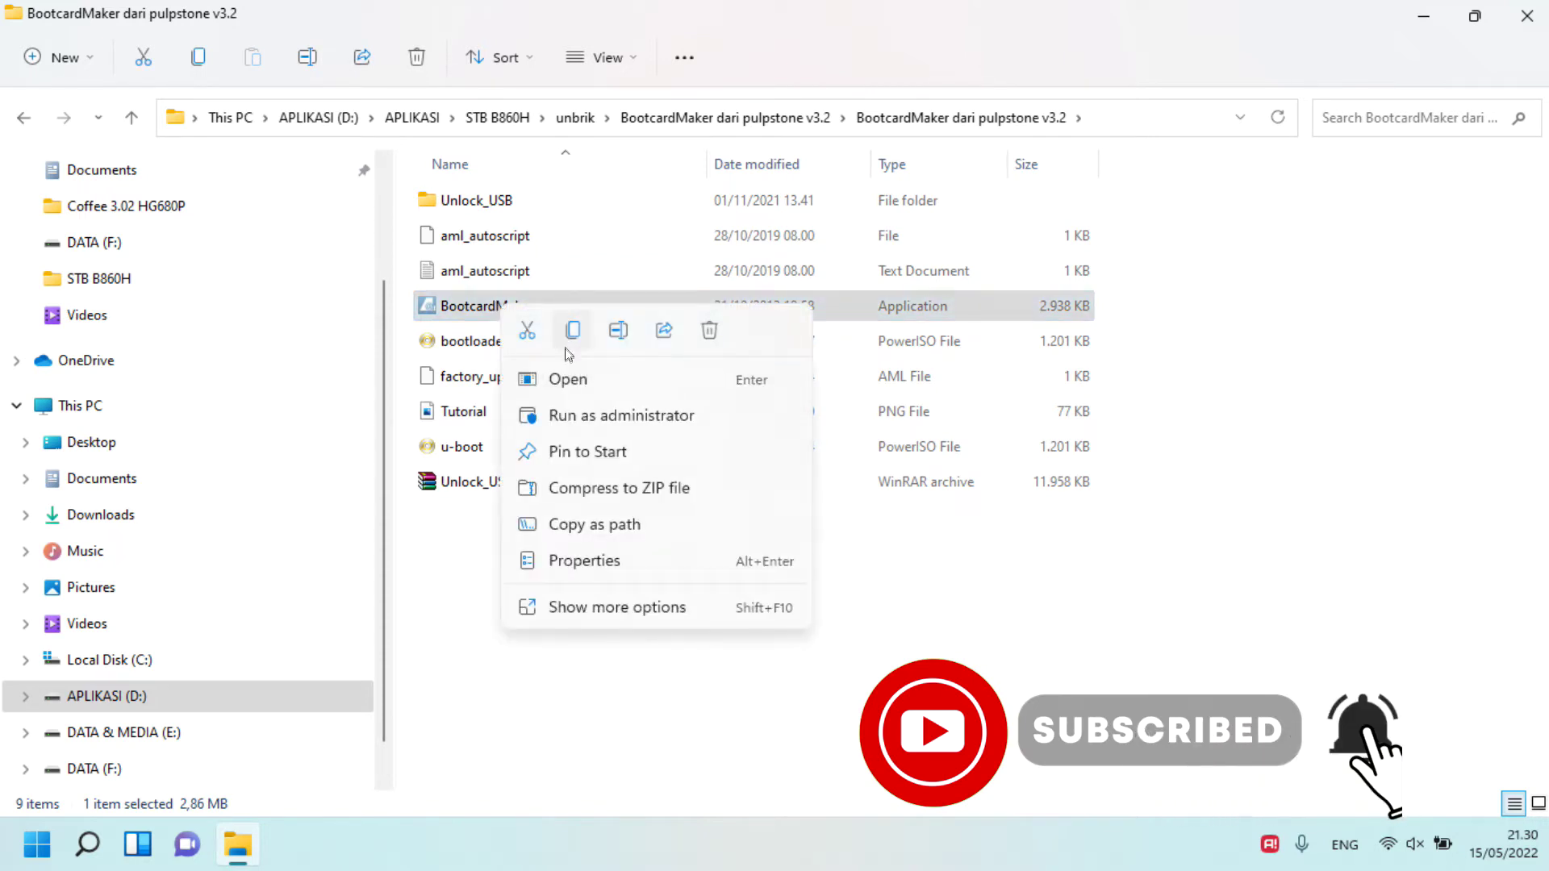
{"action": "left_click", "coordinate": [565, 415]}
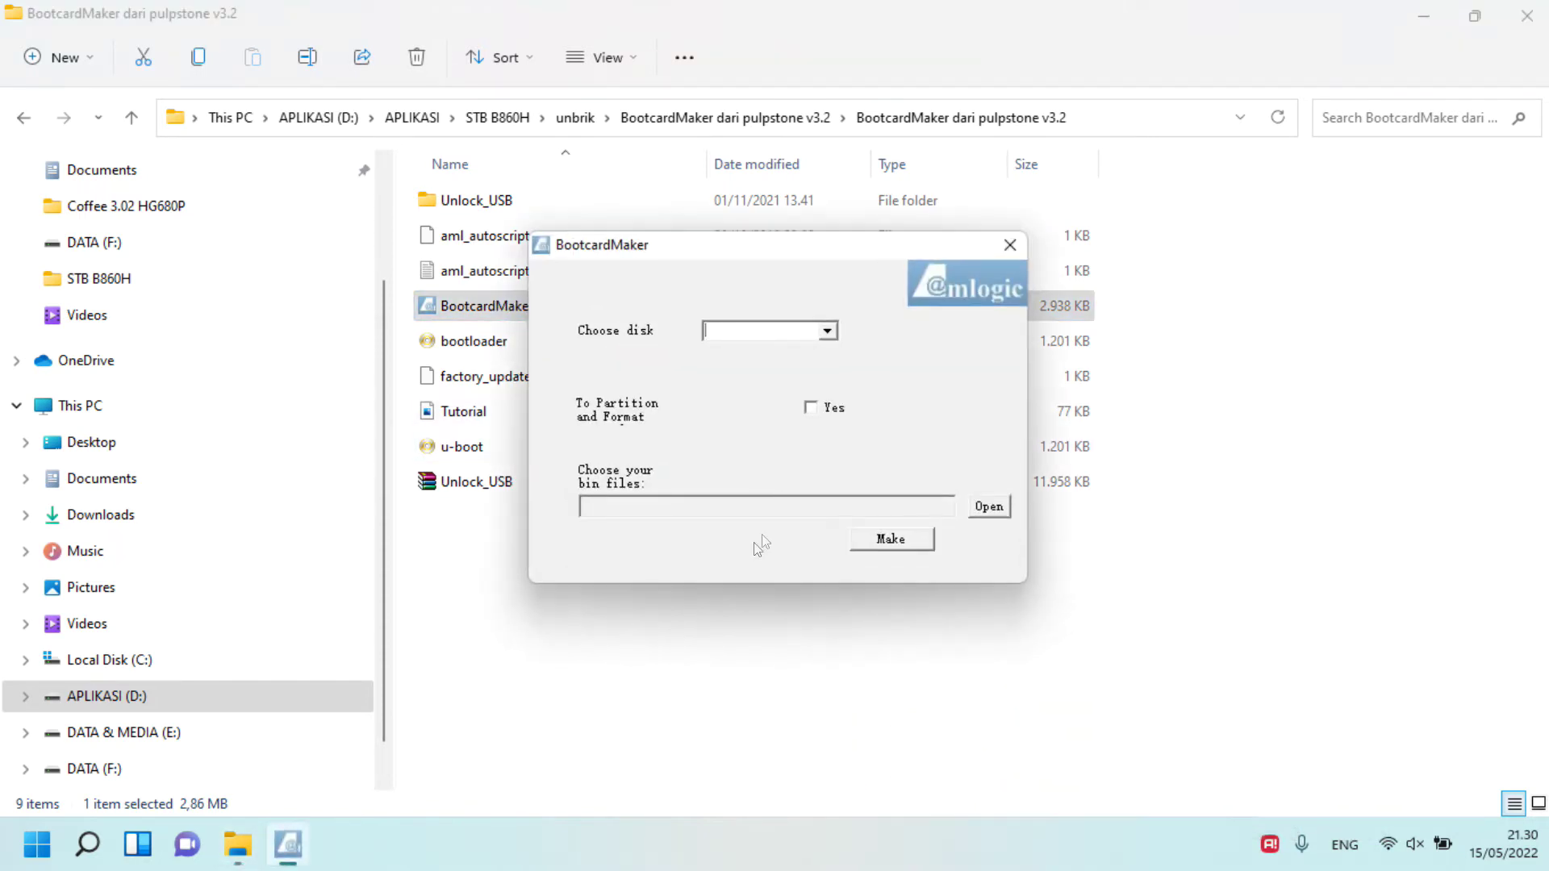
{"action": "left_click", "coordinate": [827, 333]}
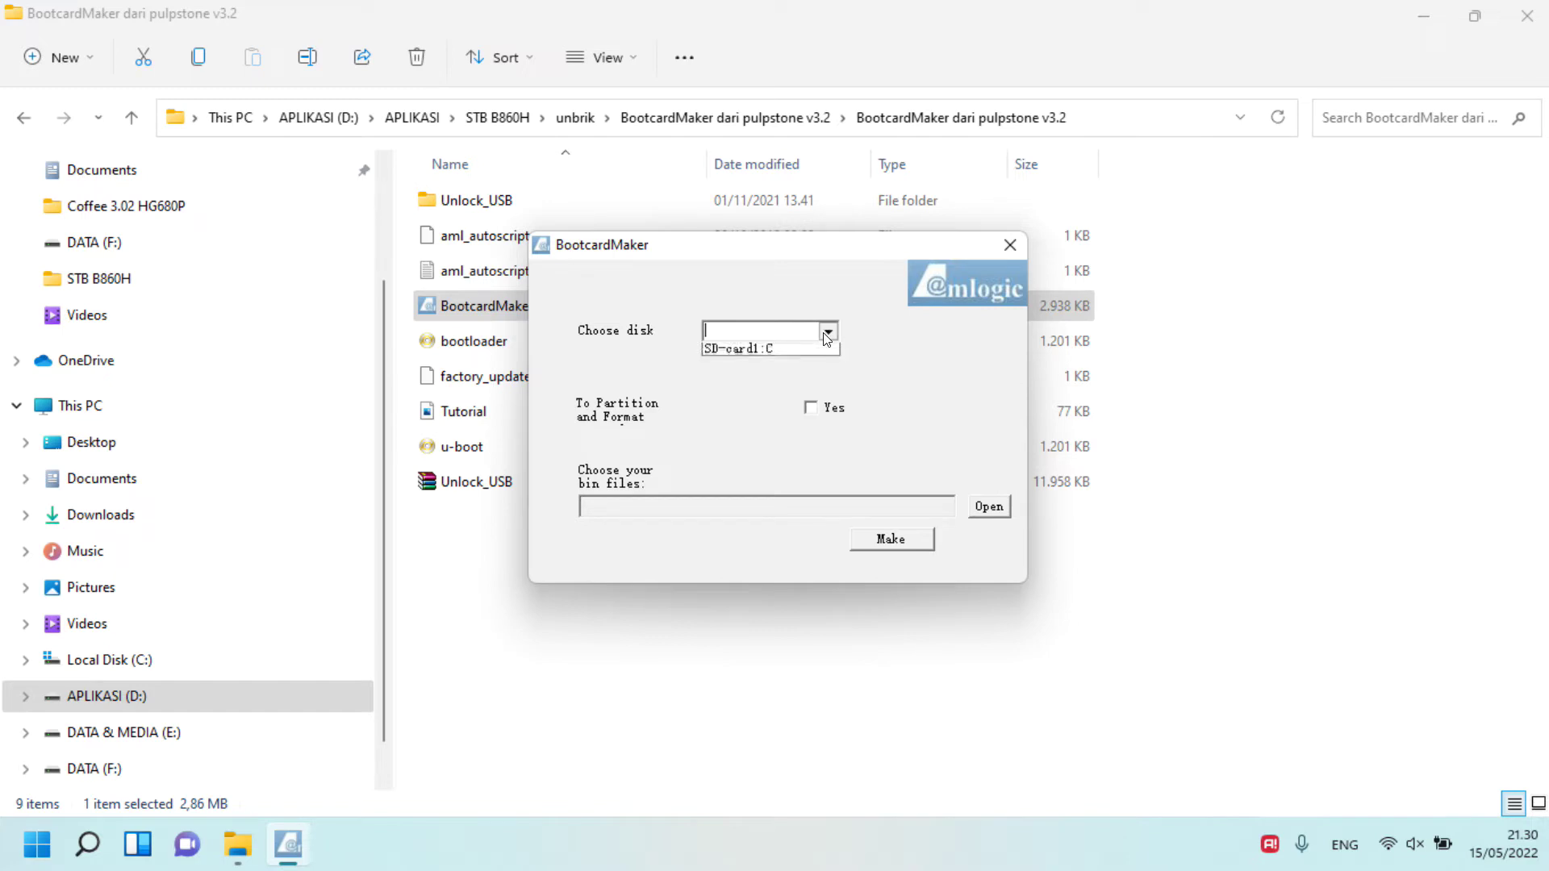
{"action": "left_click", "coordinate": [827, 333]}
{"action": "left_click", "coordinate": [827, 333]}
{"action": "left_click", "coordinate": [827, 334]}
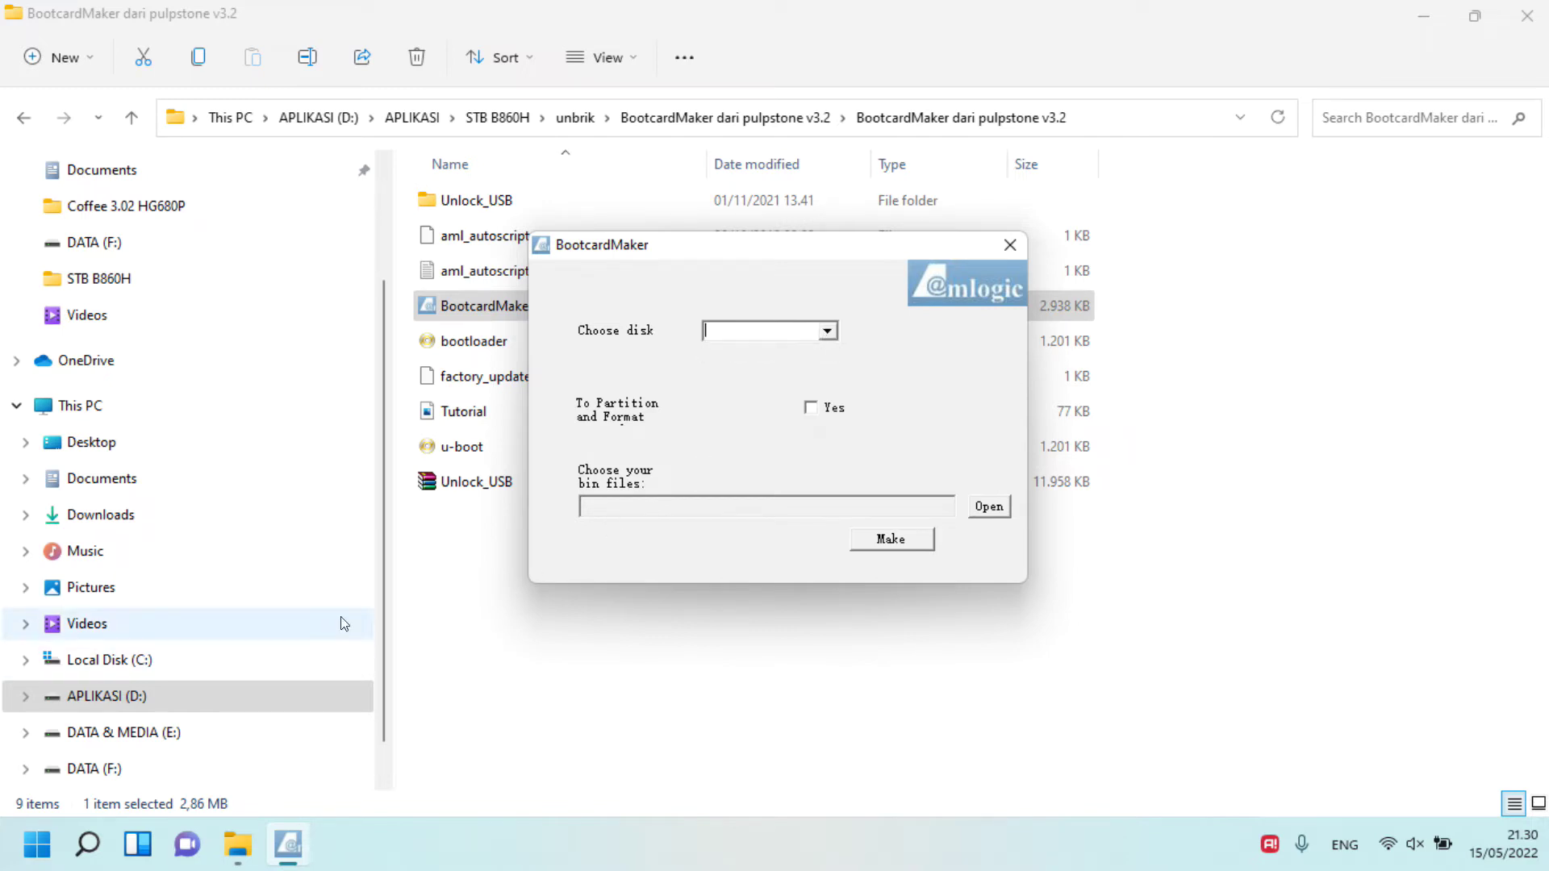
- Check BootcardMaker's disk list again for the inserted SD card and close the program
{"action": "left_click_drag", "start_coordinate": [383, 600], "coordinate": [380, 645]}
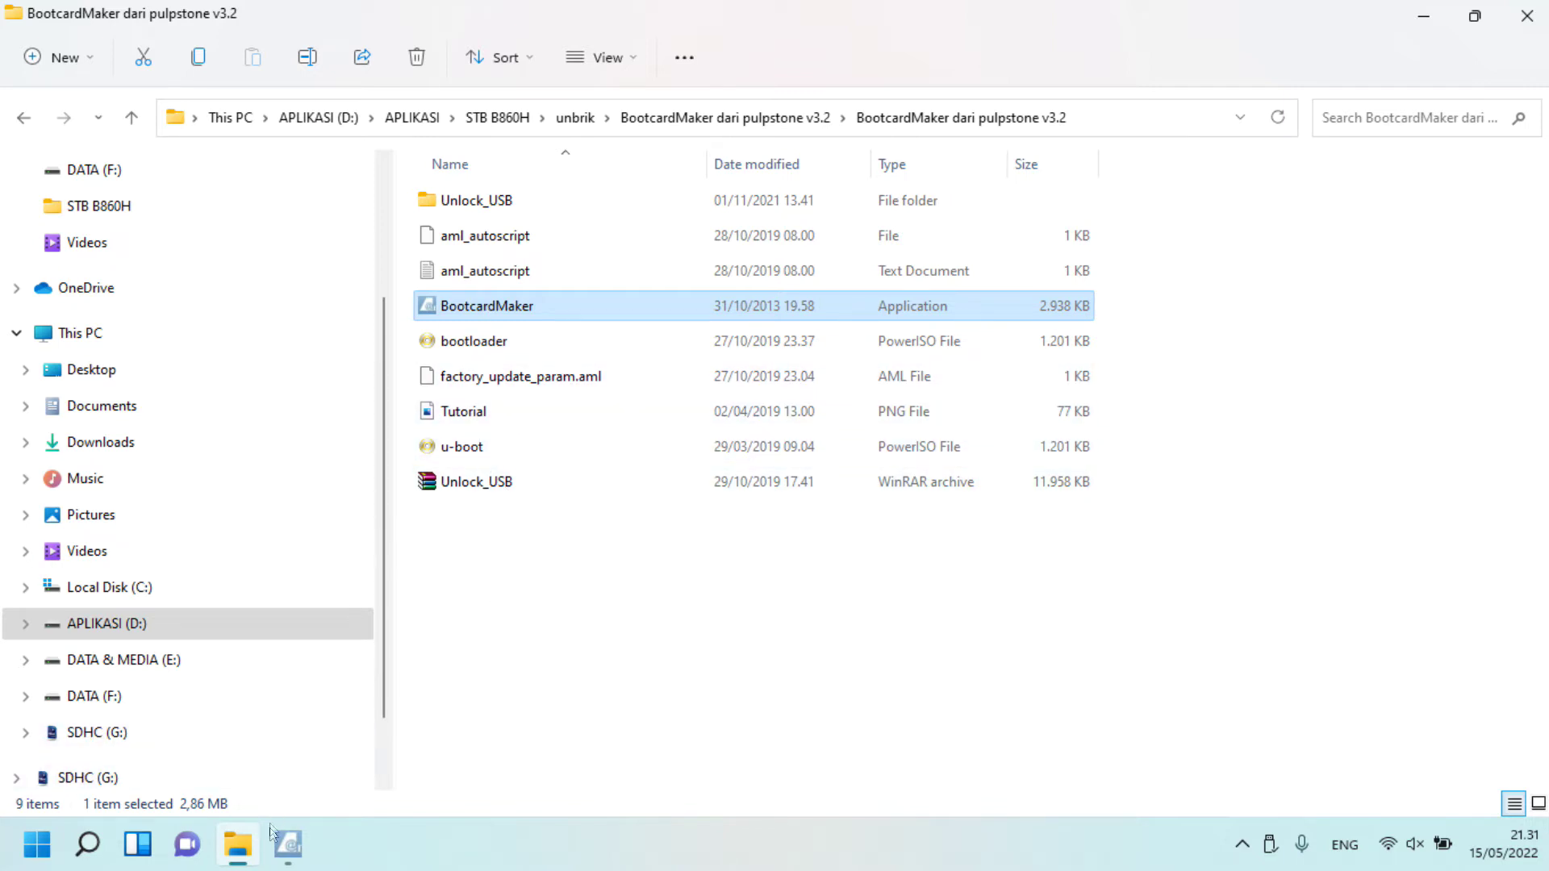
{"action": "left_click", "coordinate": [287, 843]}
{"action": "left_click", "coordinate": [829, 338]}
{"action": "left_click", "coordinate": [828, 338]}
{"action": "left_click", "coordinate": [1010, 246]}
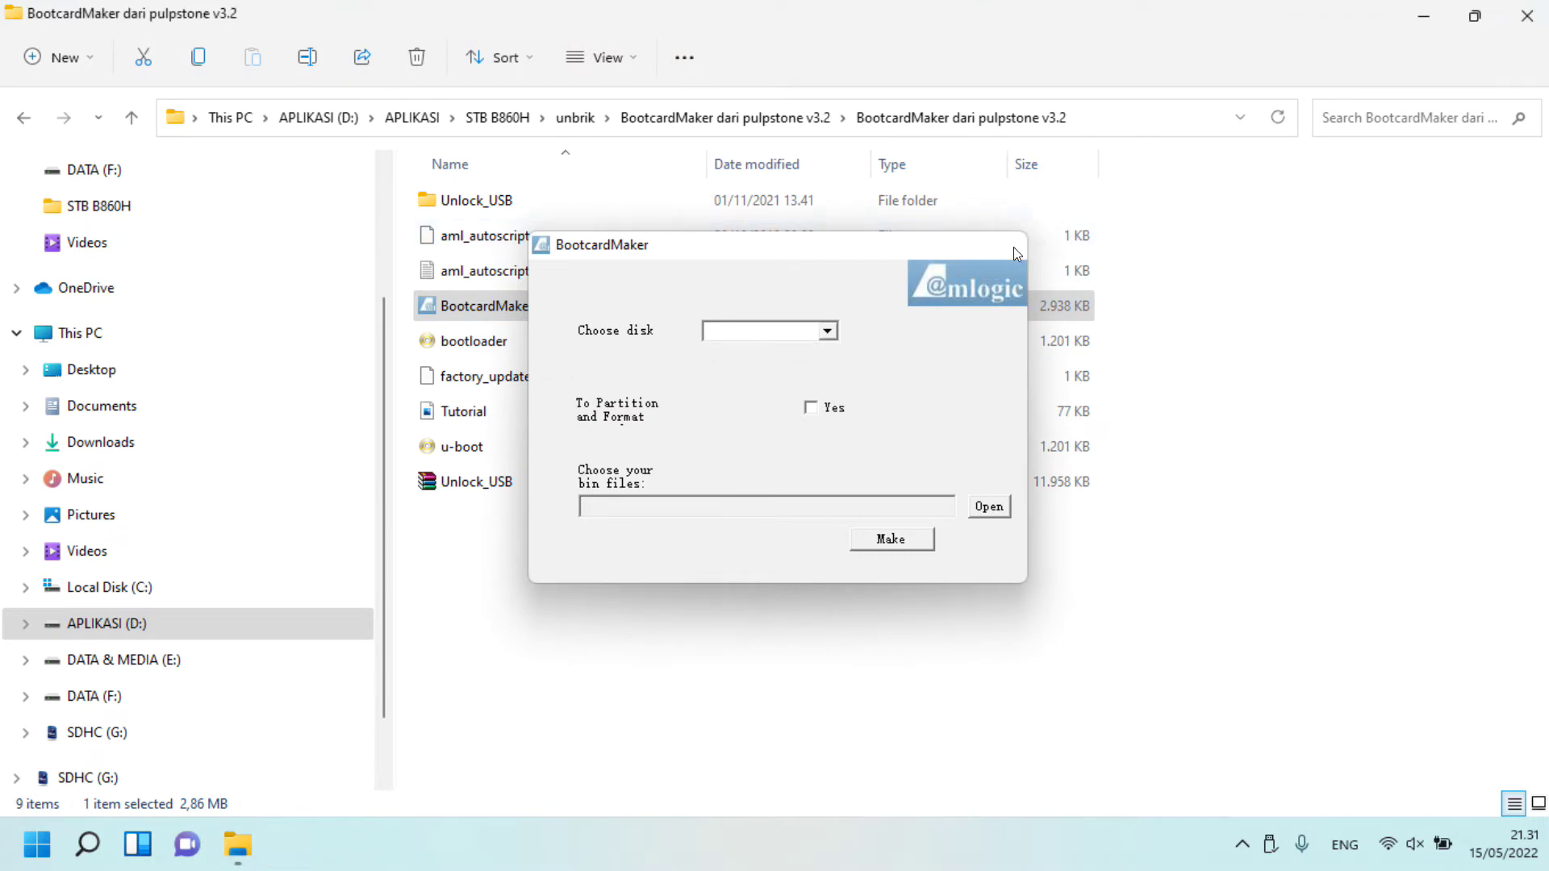
- Relaunch BootcardMaker as administrator, choose disk SD-card2:G and enable partitioning and formatting
{"action": "right_click", "coordinate": [551, 313]}
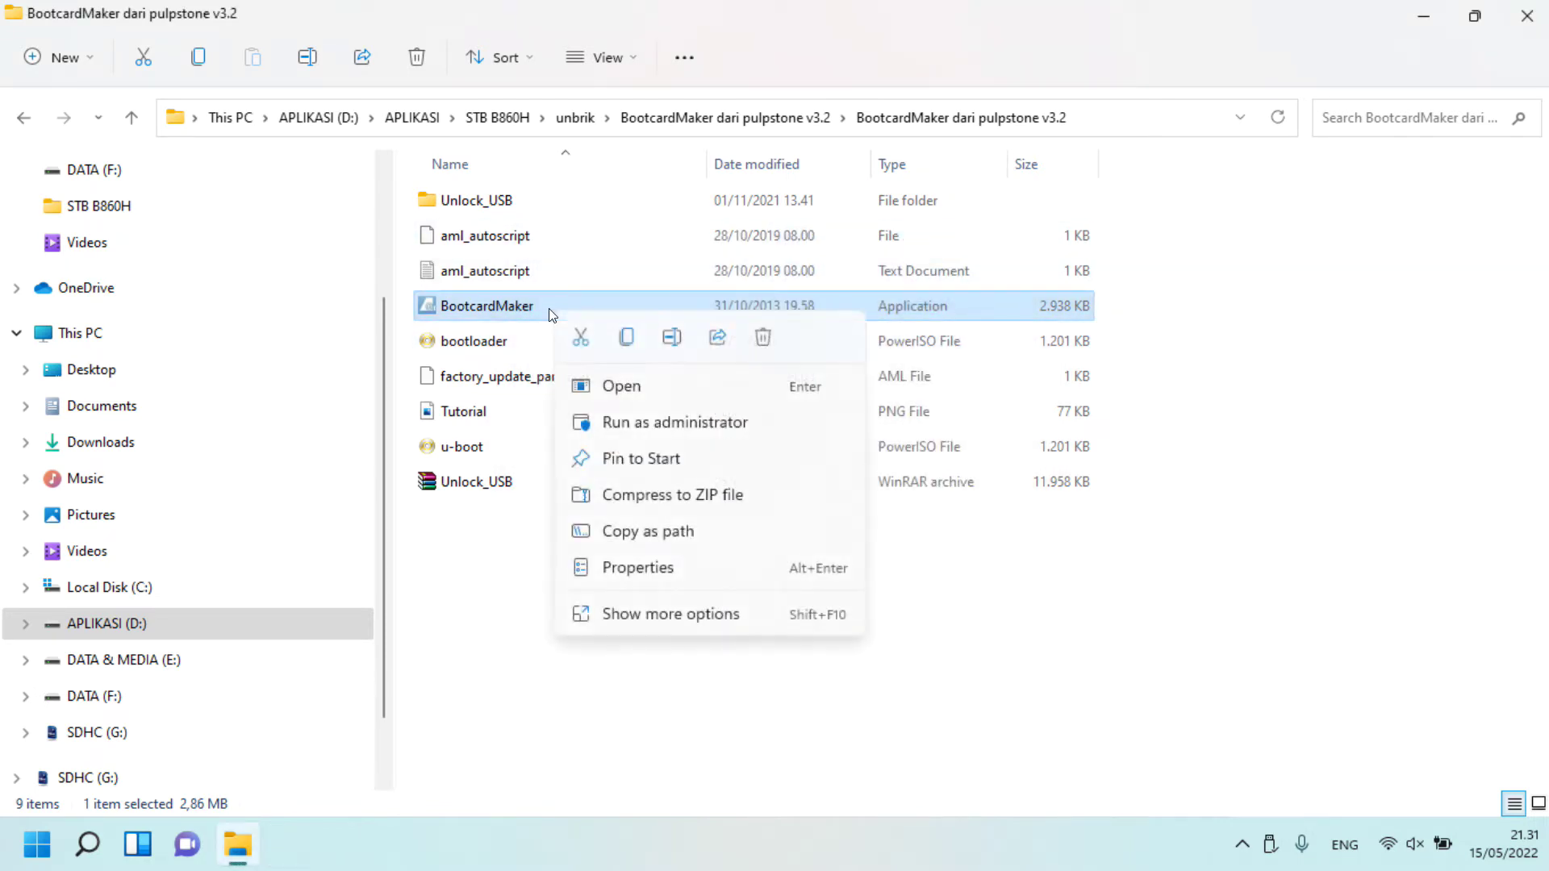
{"action": "left_click", "coordinate": [625, 428]}
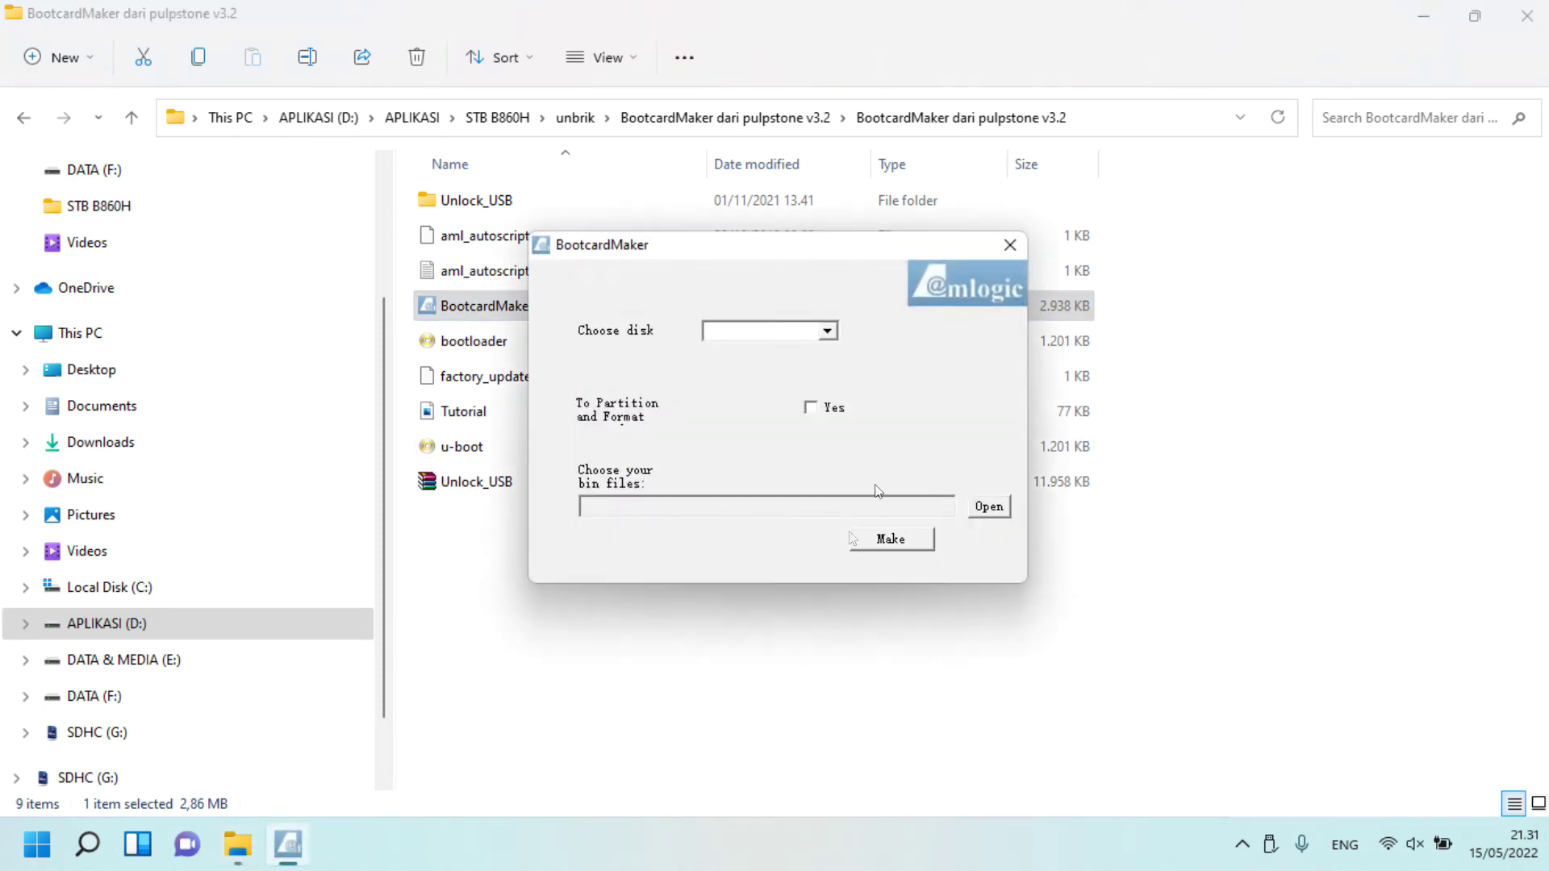
{"action": "left_click", "coordinate": [827, 331]}
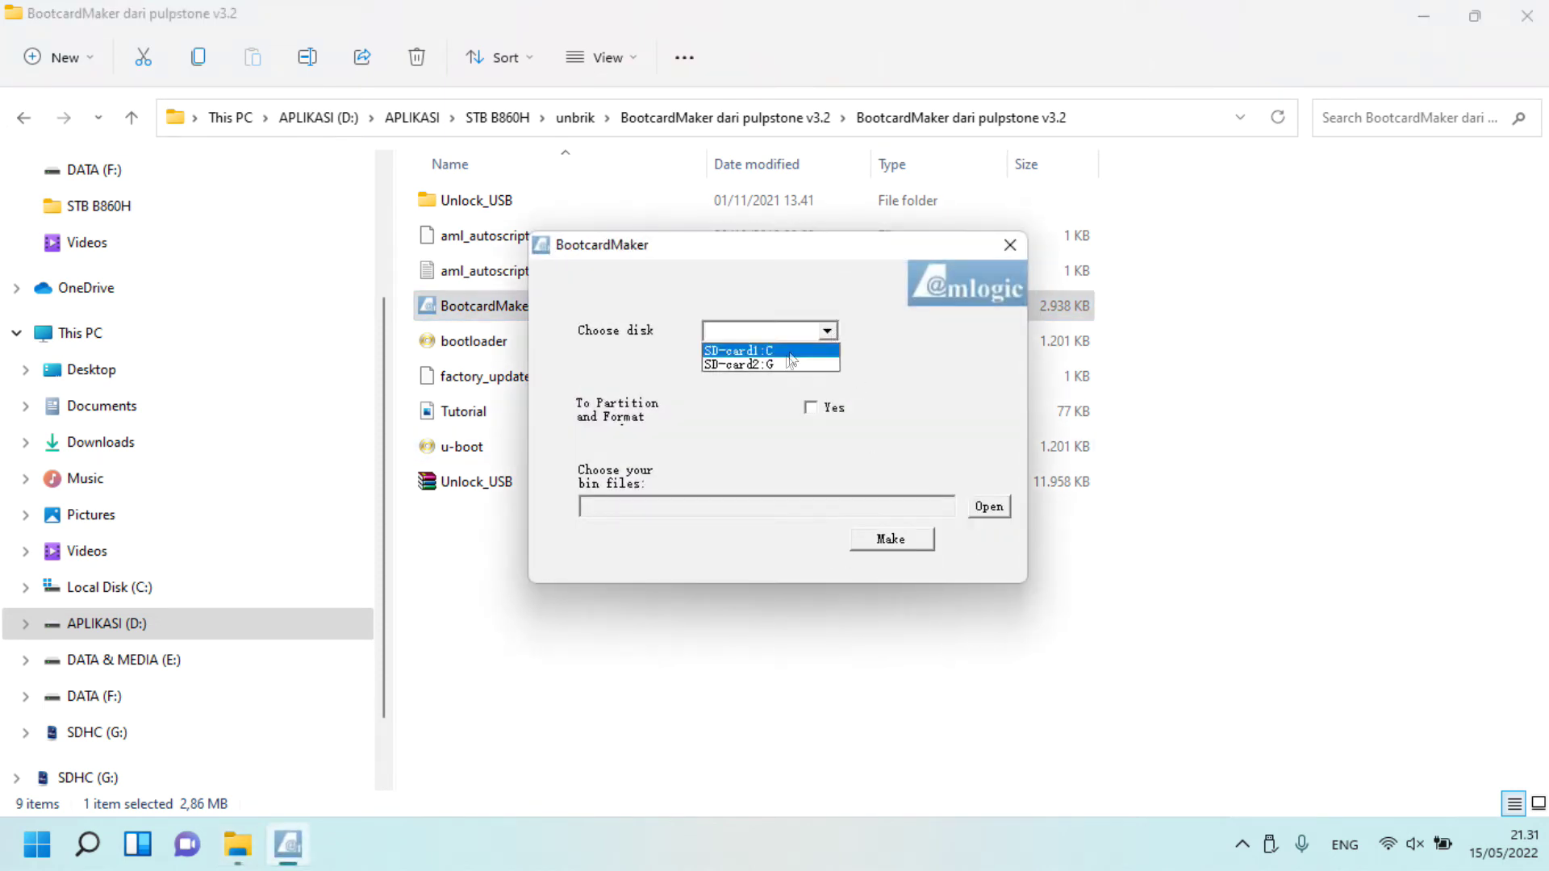
{"action": "left_click", "coordinate": [787, 365]}
{"action": "left_click", "coordinate": [810, 408]}
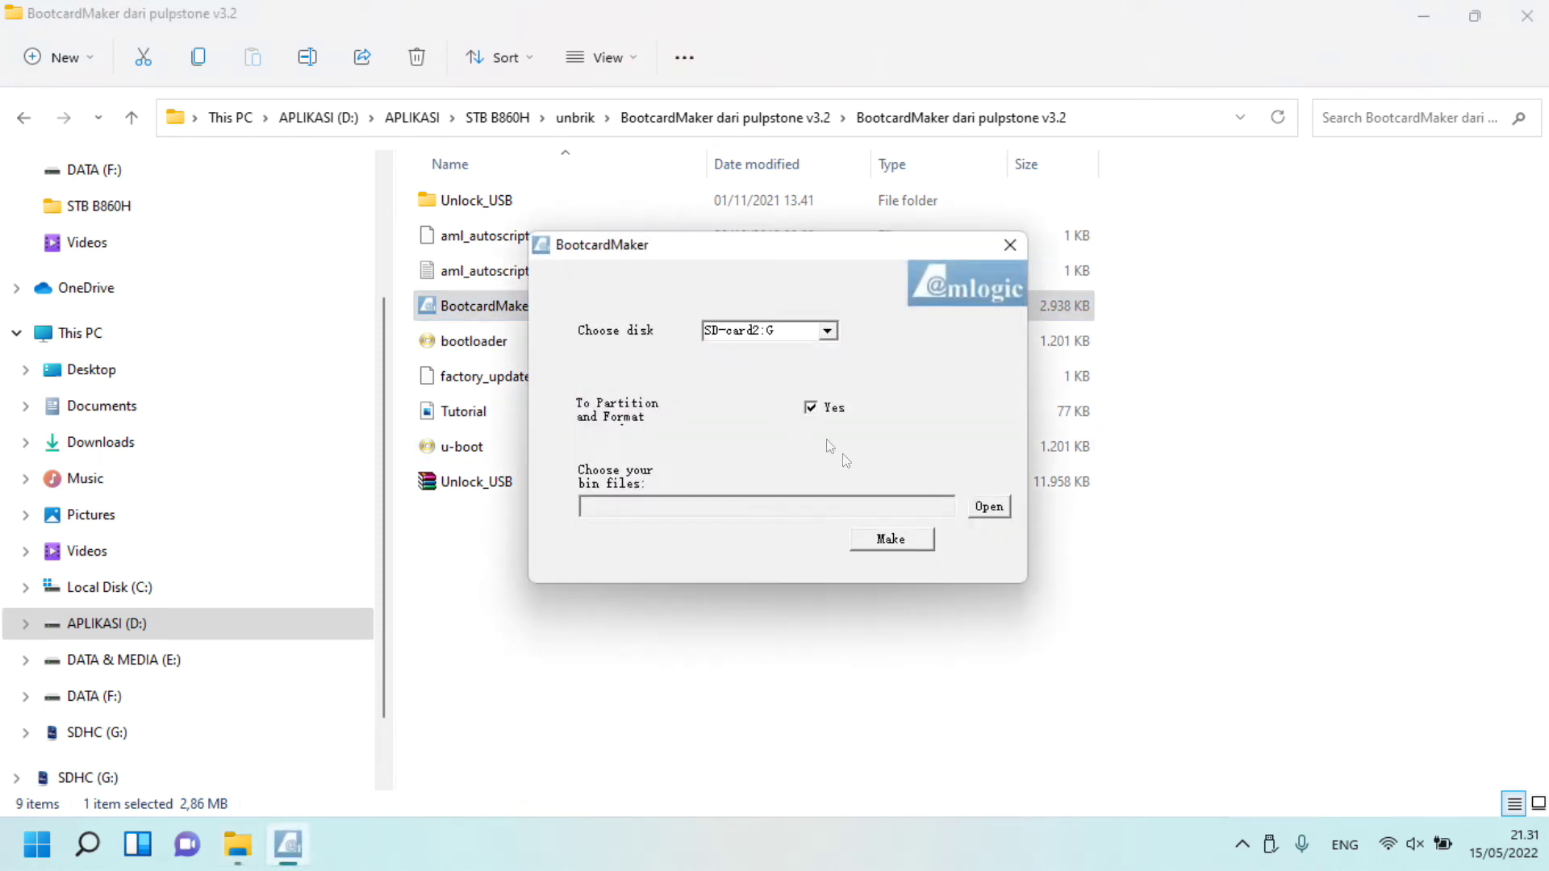
- Load the bootloader file from the BootcardMaker folder as the bin file for the boot card
{"action": "left_click", "coordinate": [988, 506]}
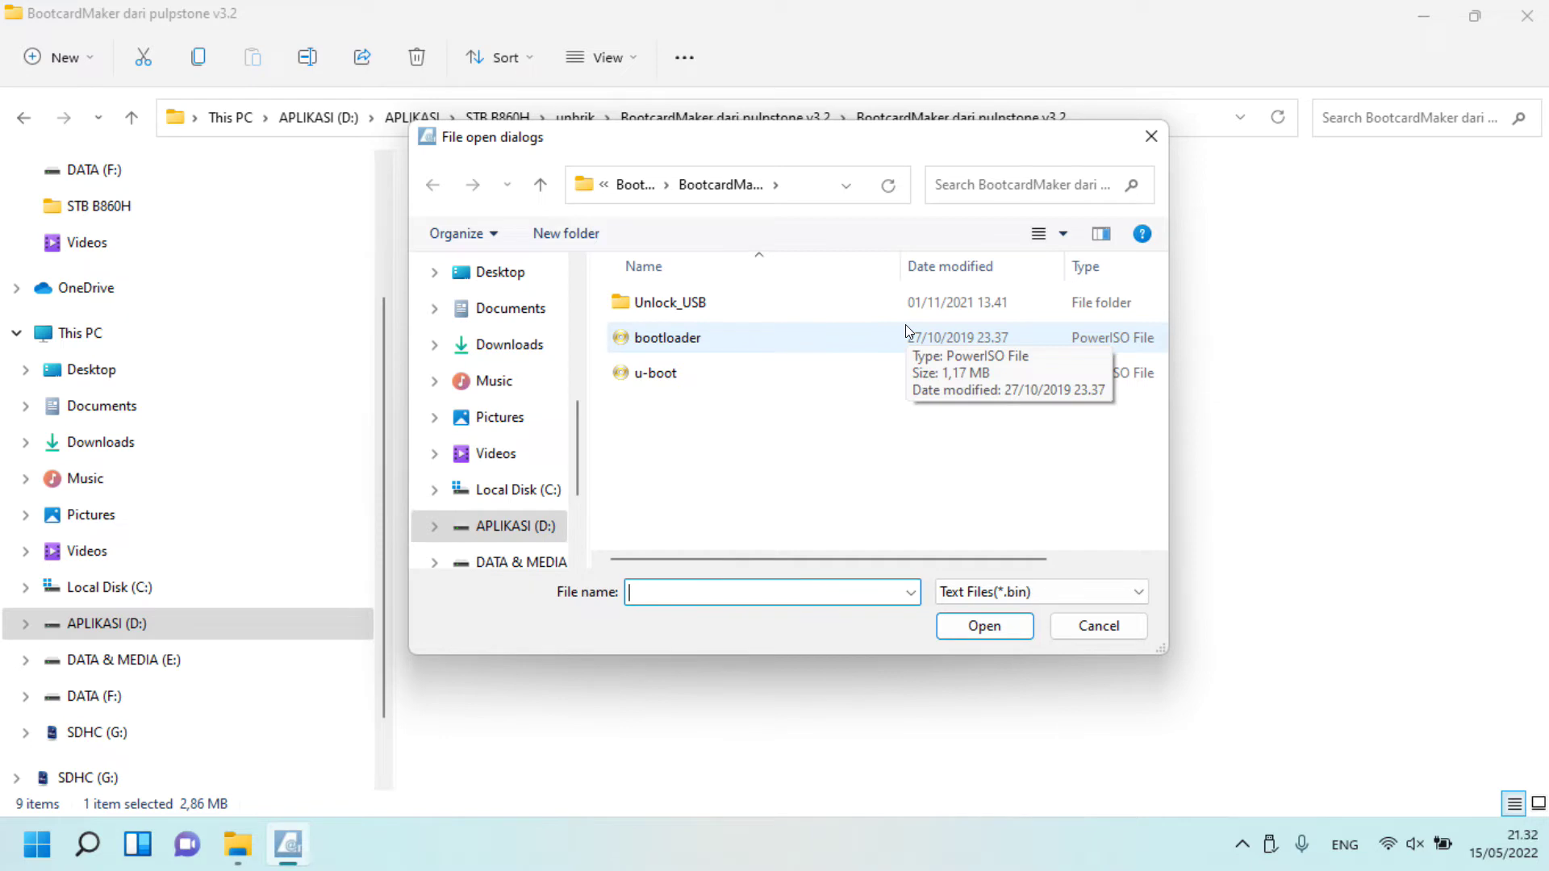
{"action": "left_click", "coordinate": [677, 379]}
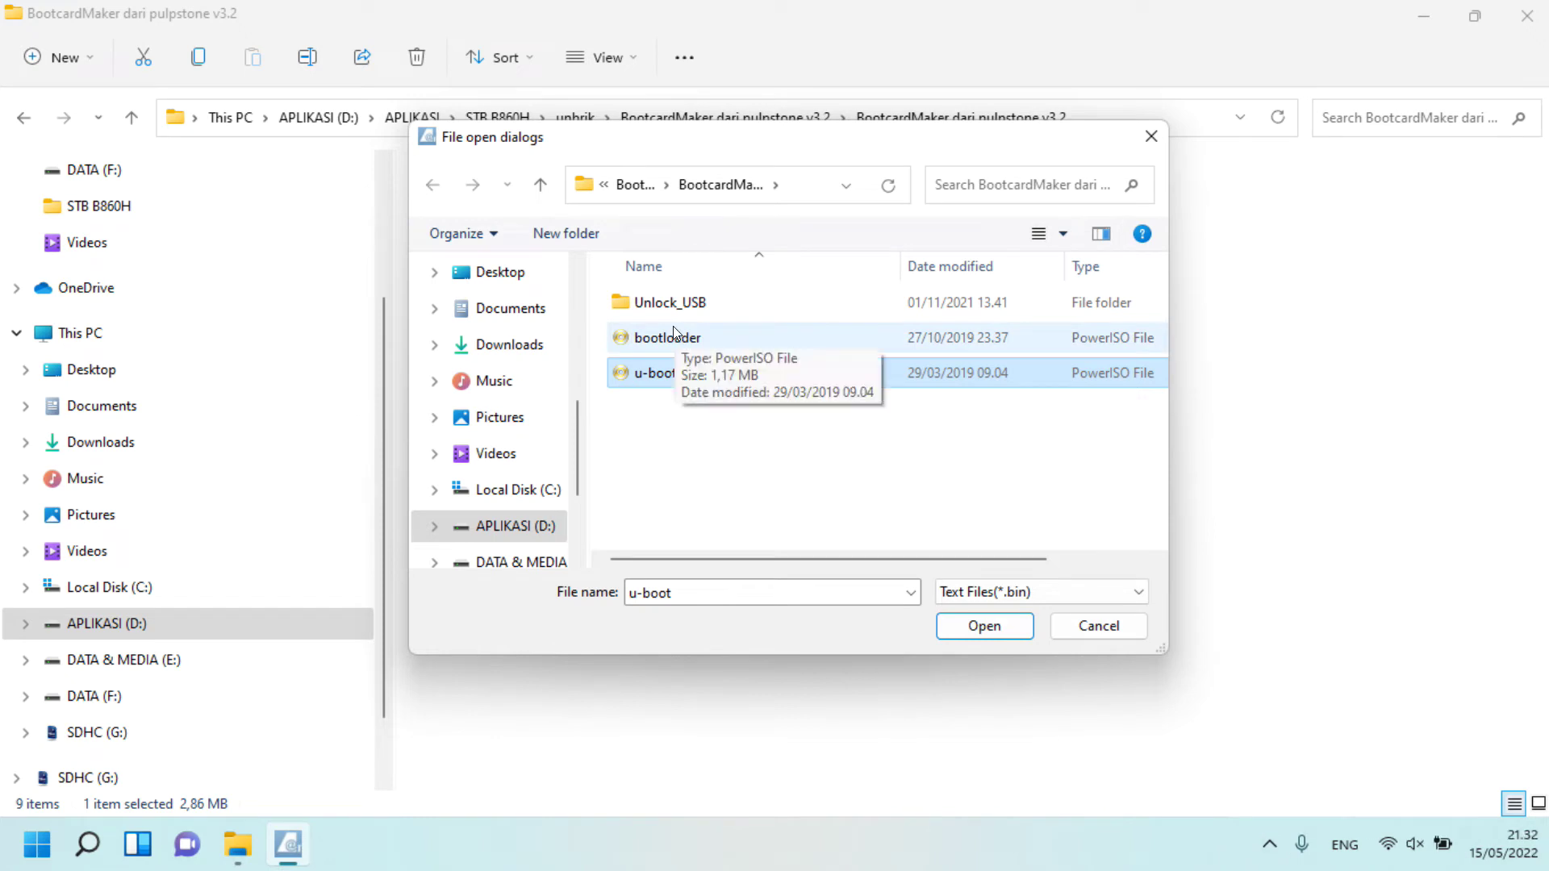
{"action": "left_click", "coordinate": [678, 347]}
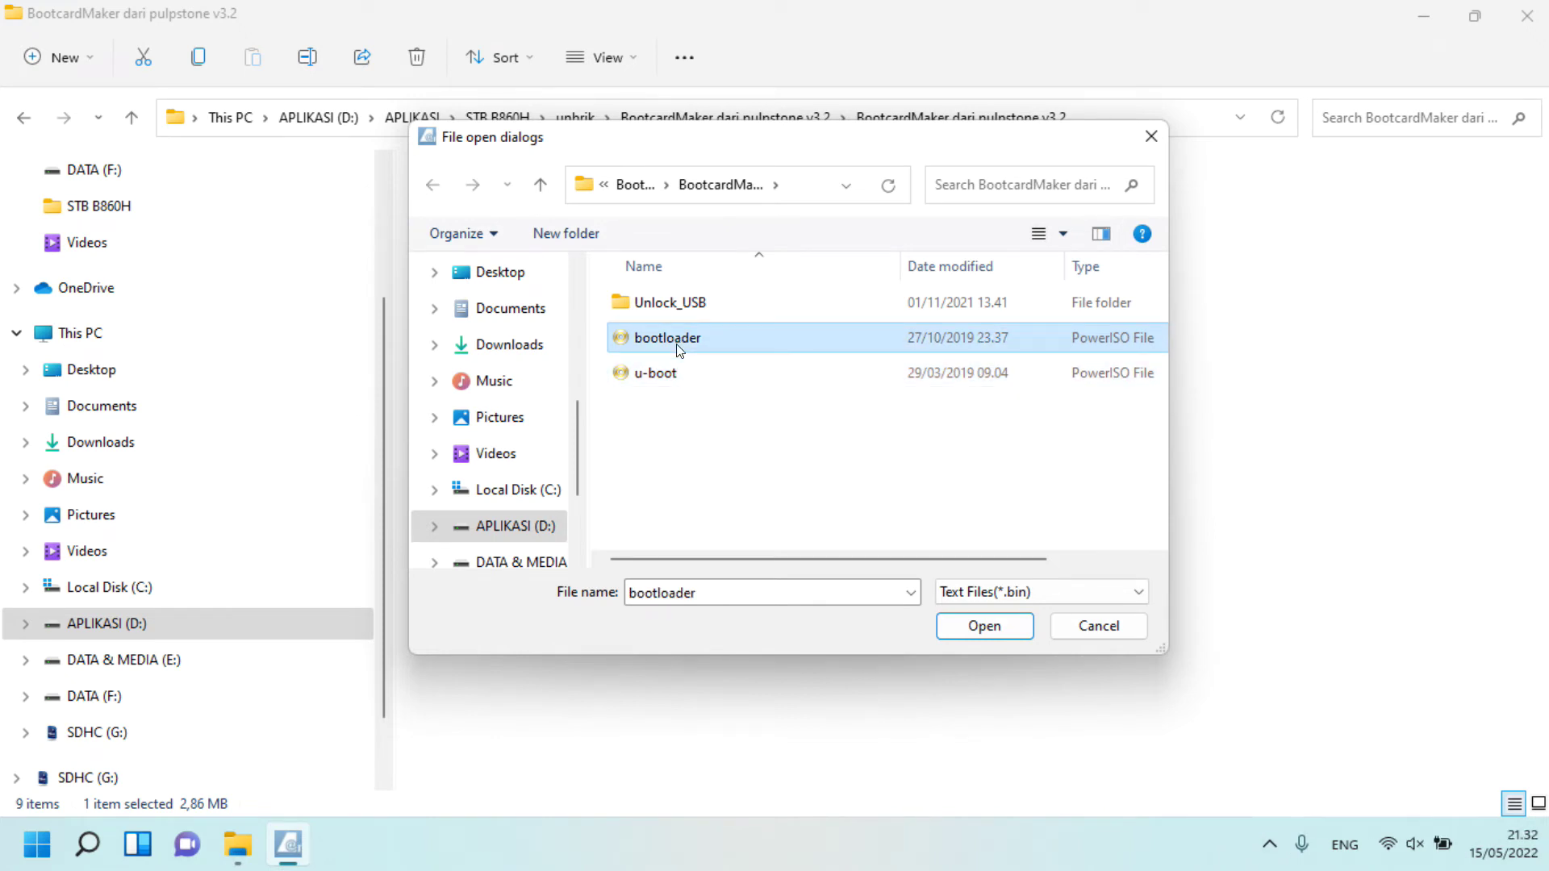
{"action": "left_click", "coordinate": [678, 334]}
{"action": "left_click", "coordinate": [890, 488]}
{"action": "left_click", "coordinate": [723, 340]}
{"action": "left_click", "coordinate": [965, 628]}
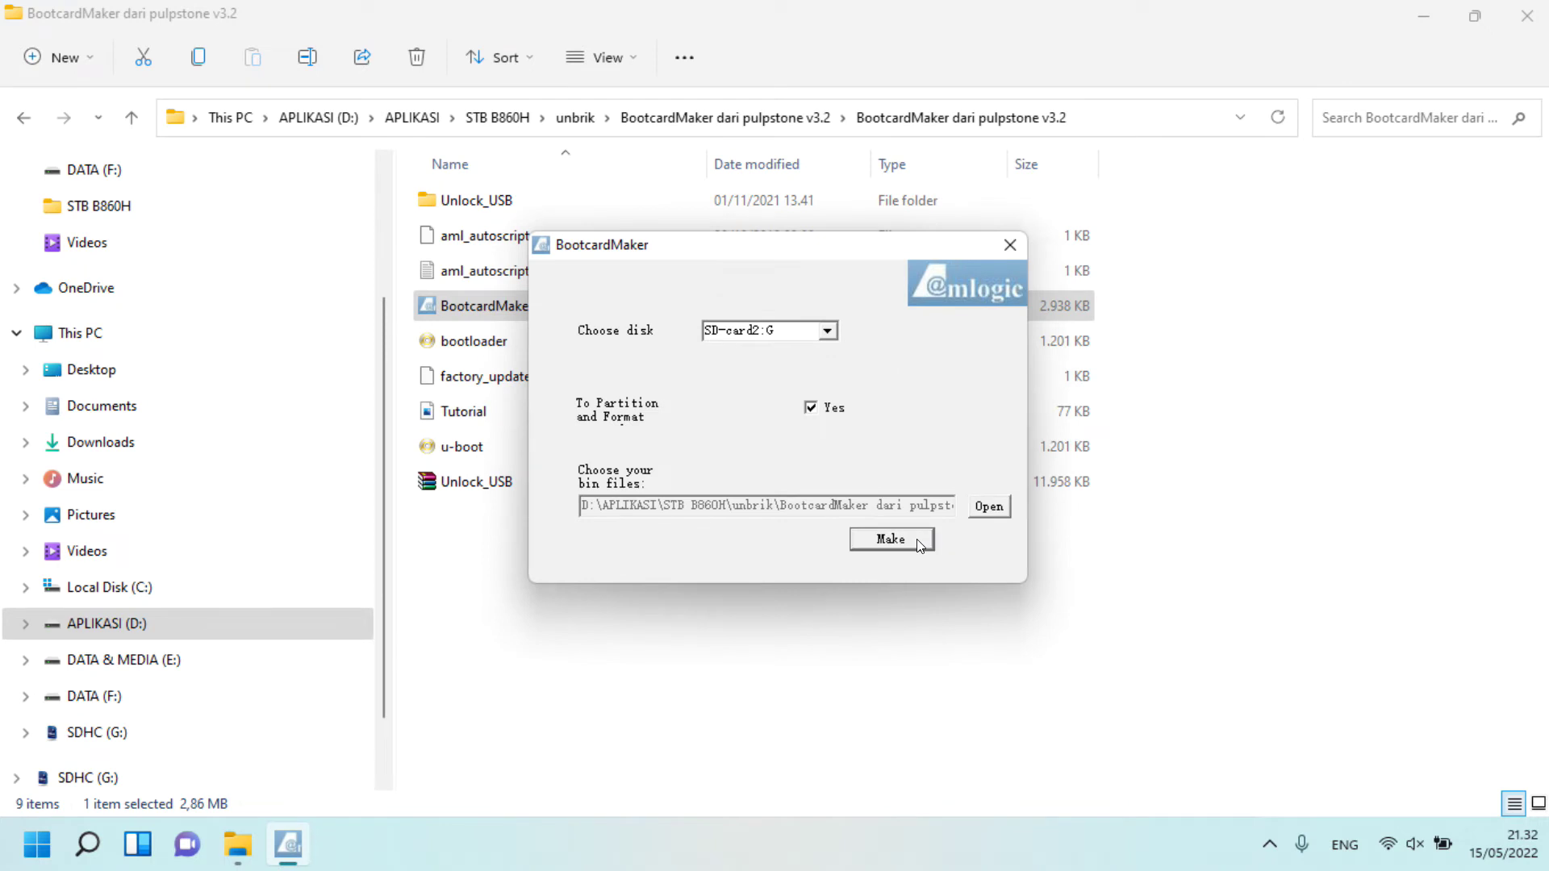
- Make the boot card, quick-formatting SDHC (G:) as FAT32 with 16-kilobyte allocation units, and close BootcardMaker
{"action": "left_click", "coordinate": [918, 547]}
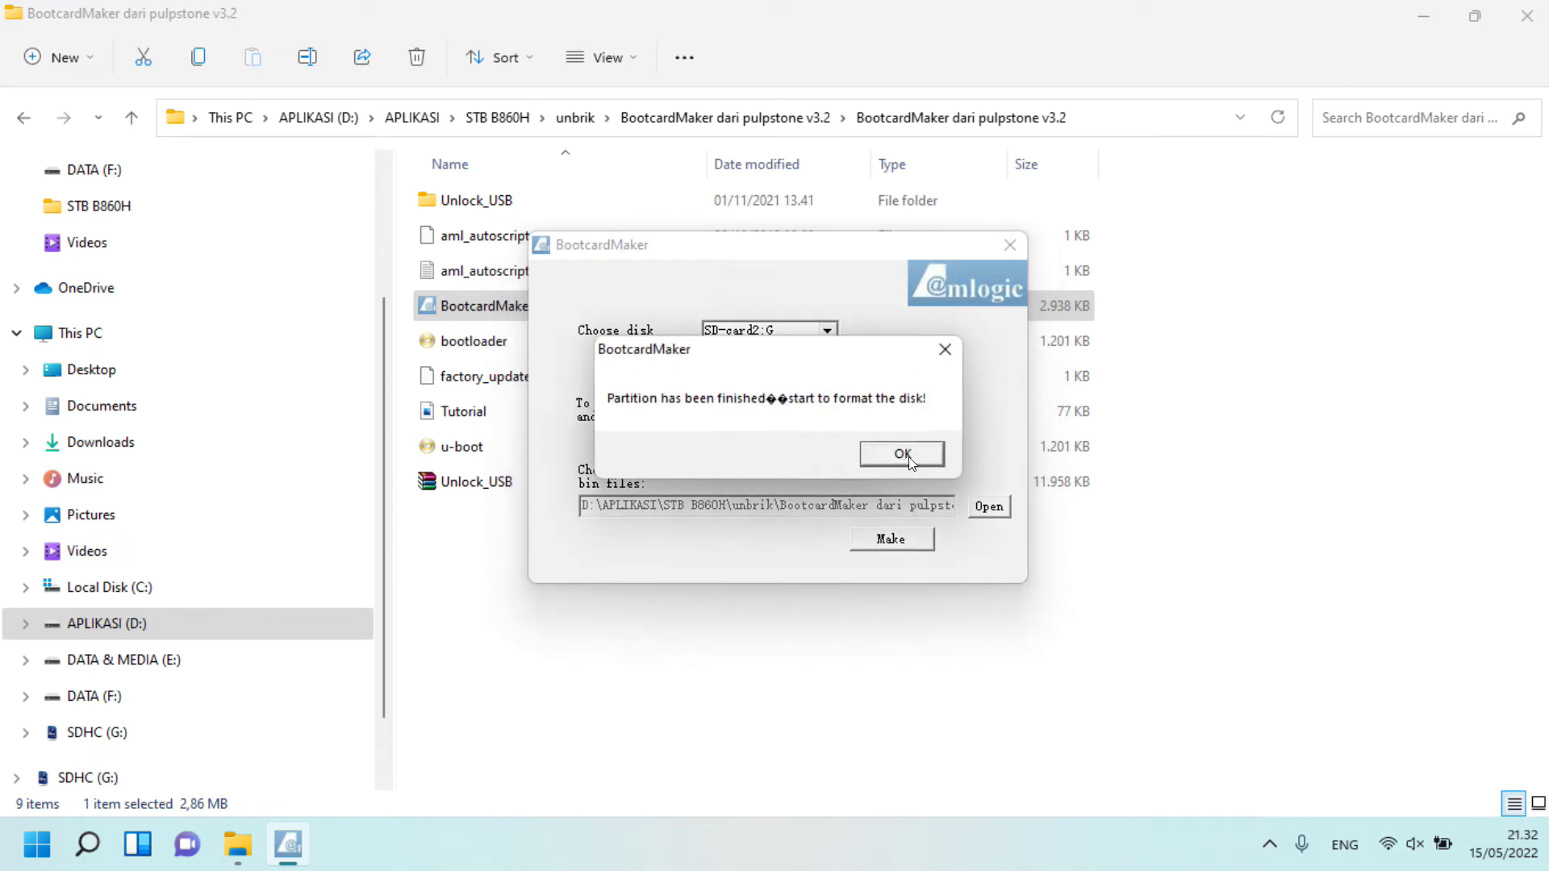
{"action": "left_click", "coordinate": [909, 457]}
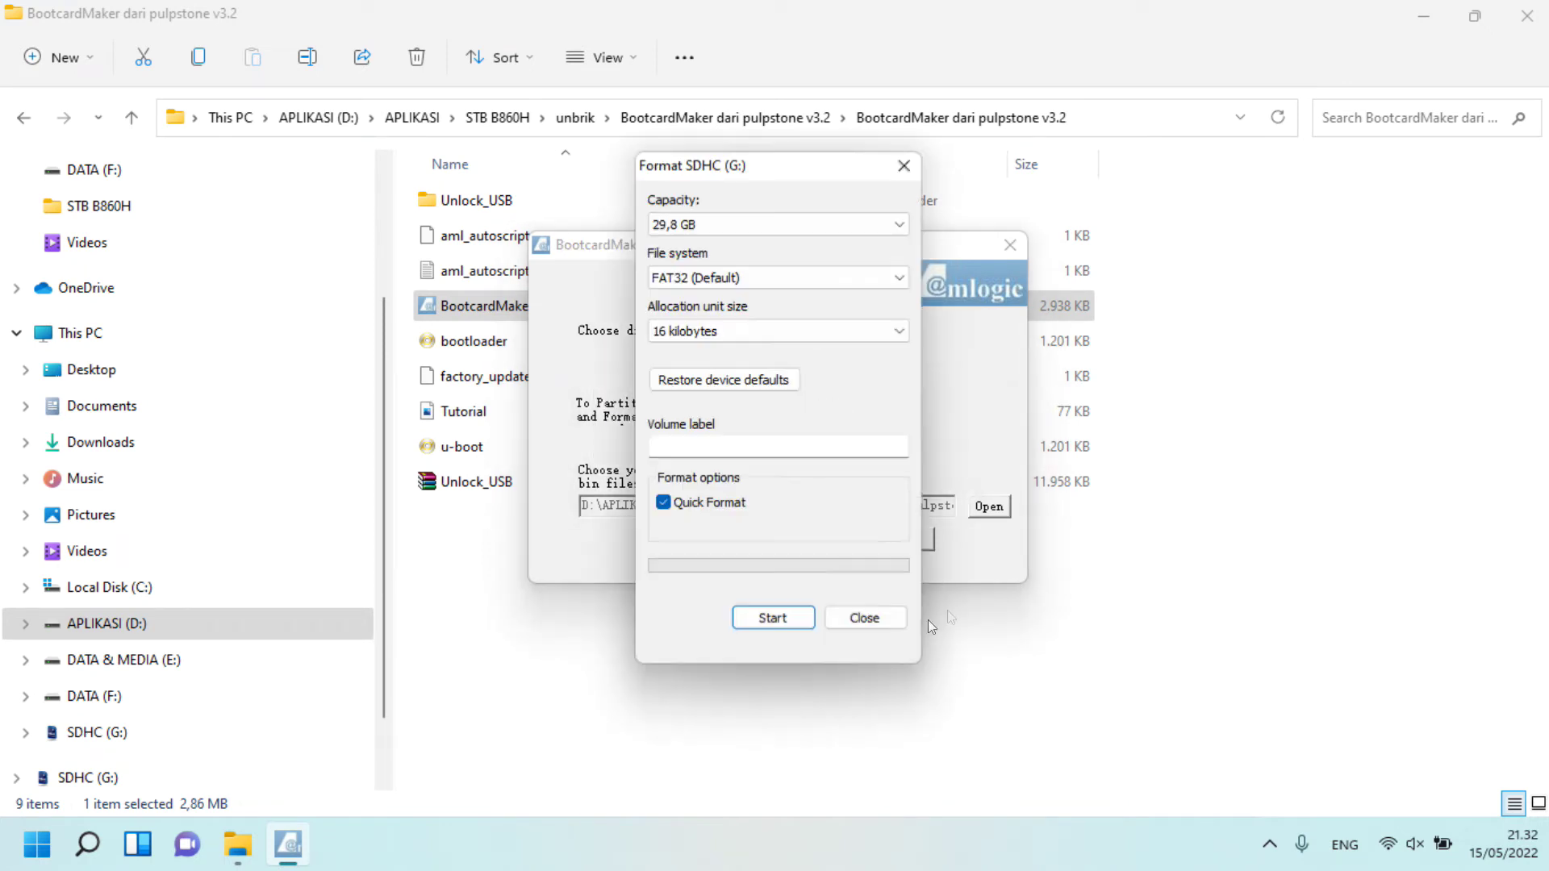
{"action": "left_click", "coordinate": [769, 619]}
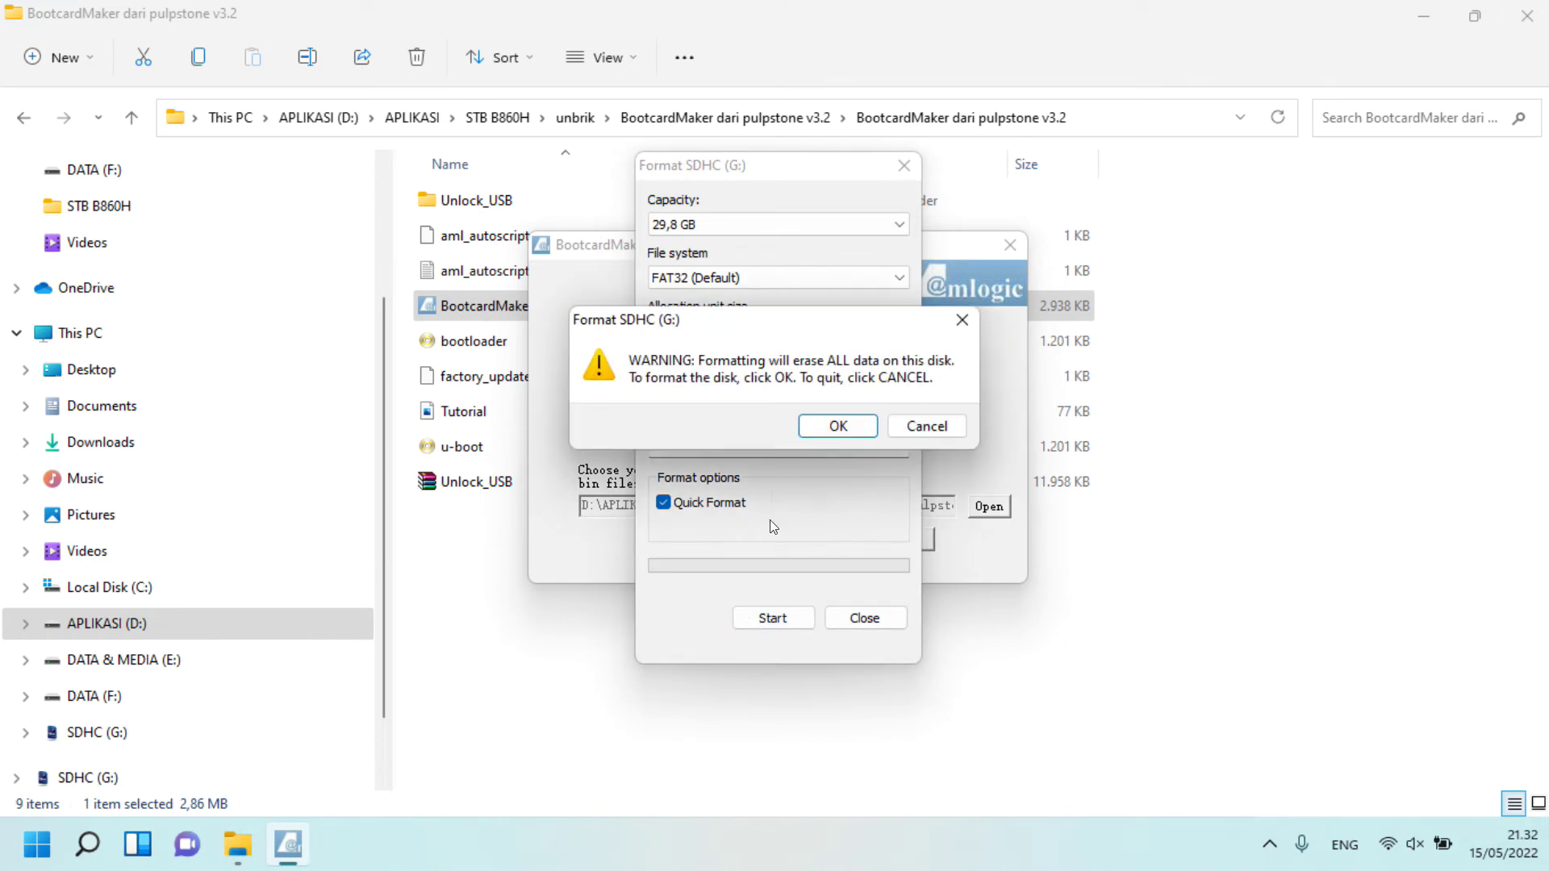
{"action": "left_click", "coordinate": [818, 433]}
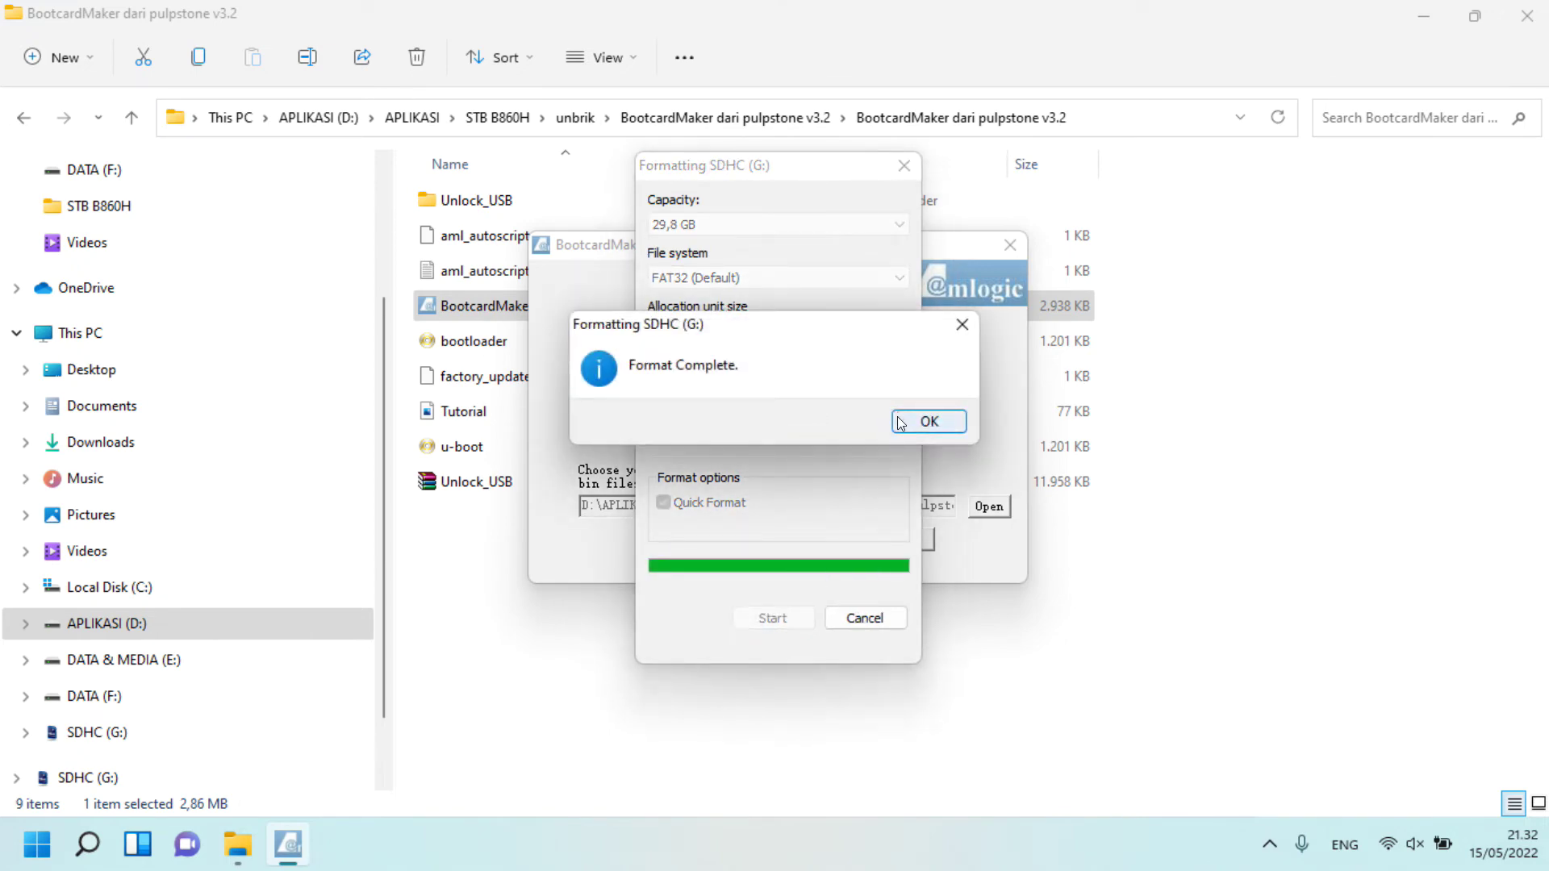
{"action": "left_click", "coordinate": [900, 421]}
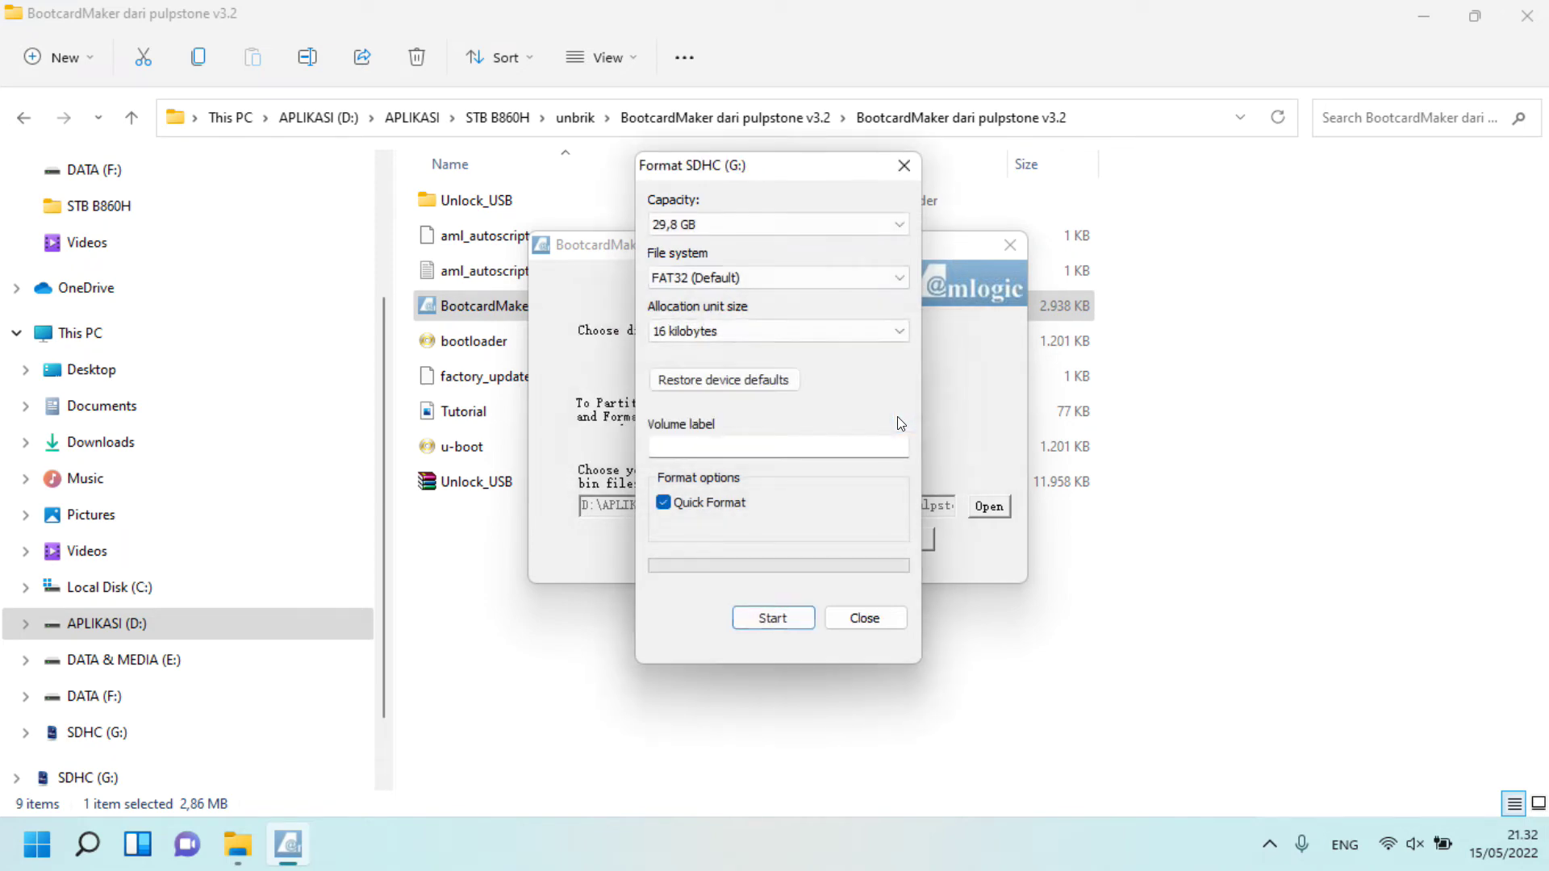
{"action": "left_click", "coordinate": [902, 167]}
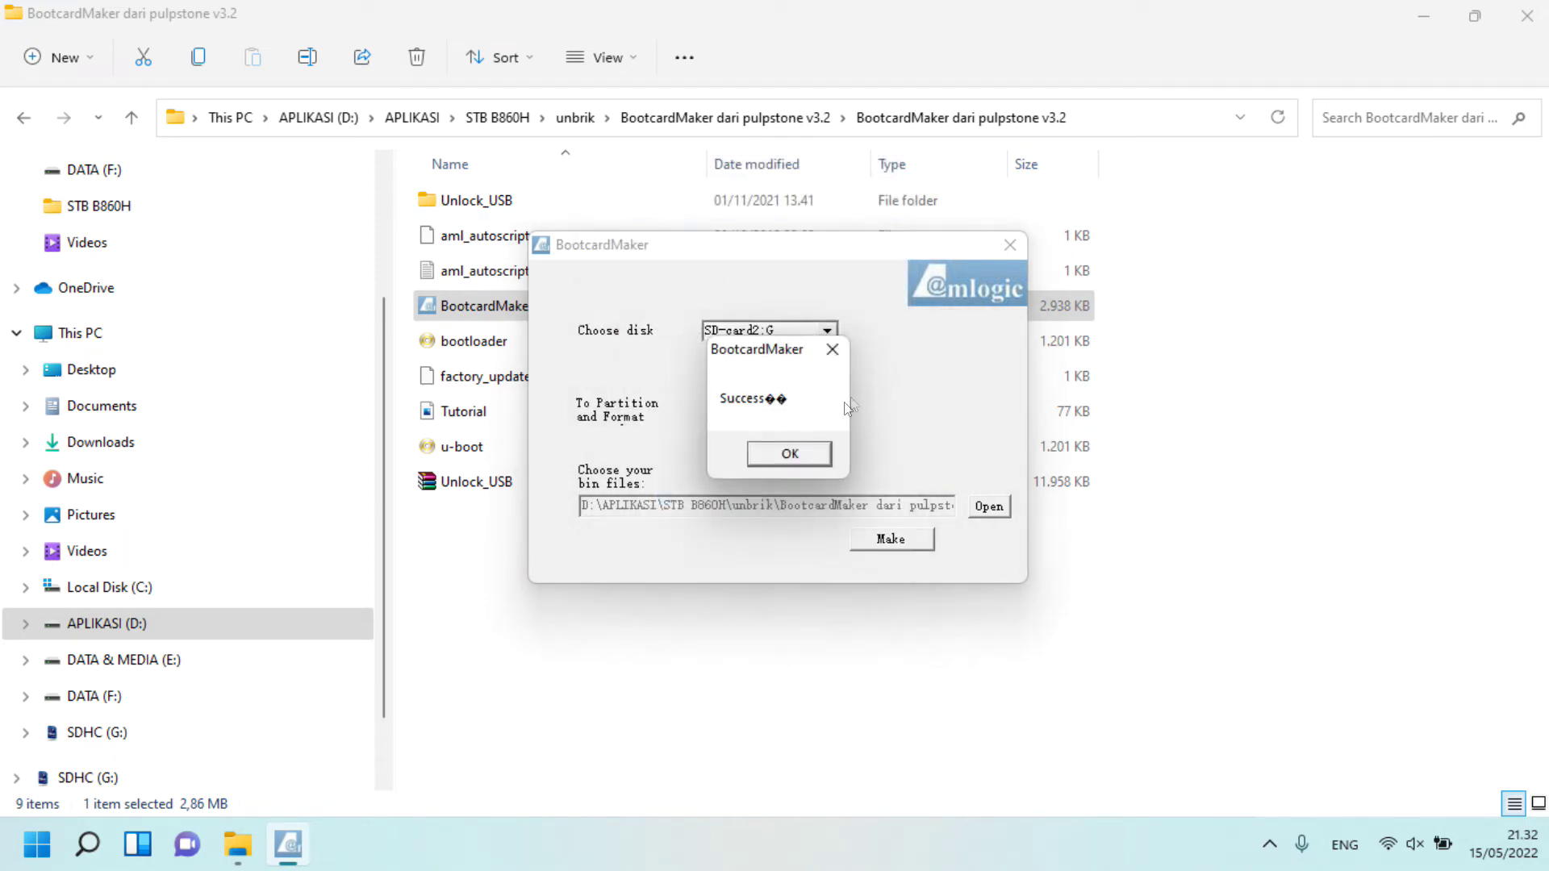
{"action": "left_click", "coordinate": [799, 452]}
{"action": "left_click", "coordinate": [1007, 245]}
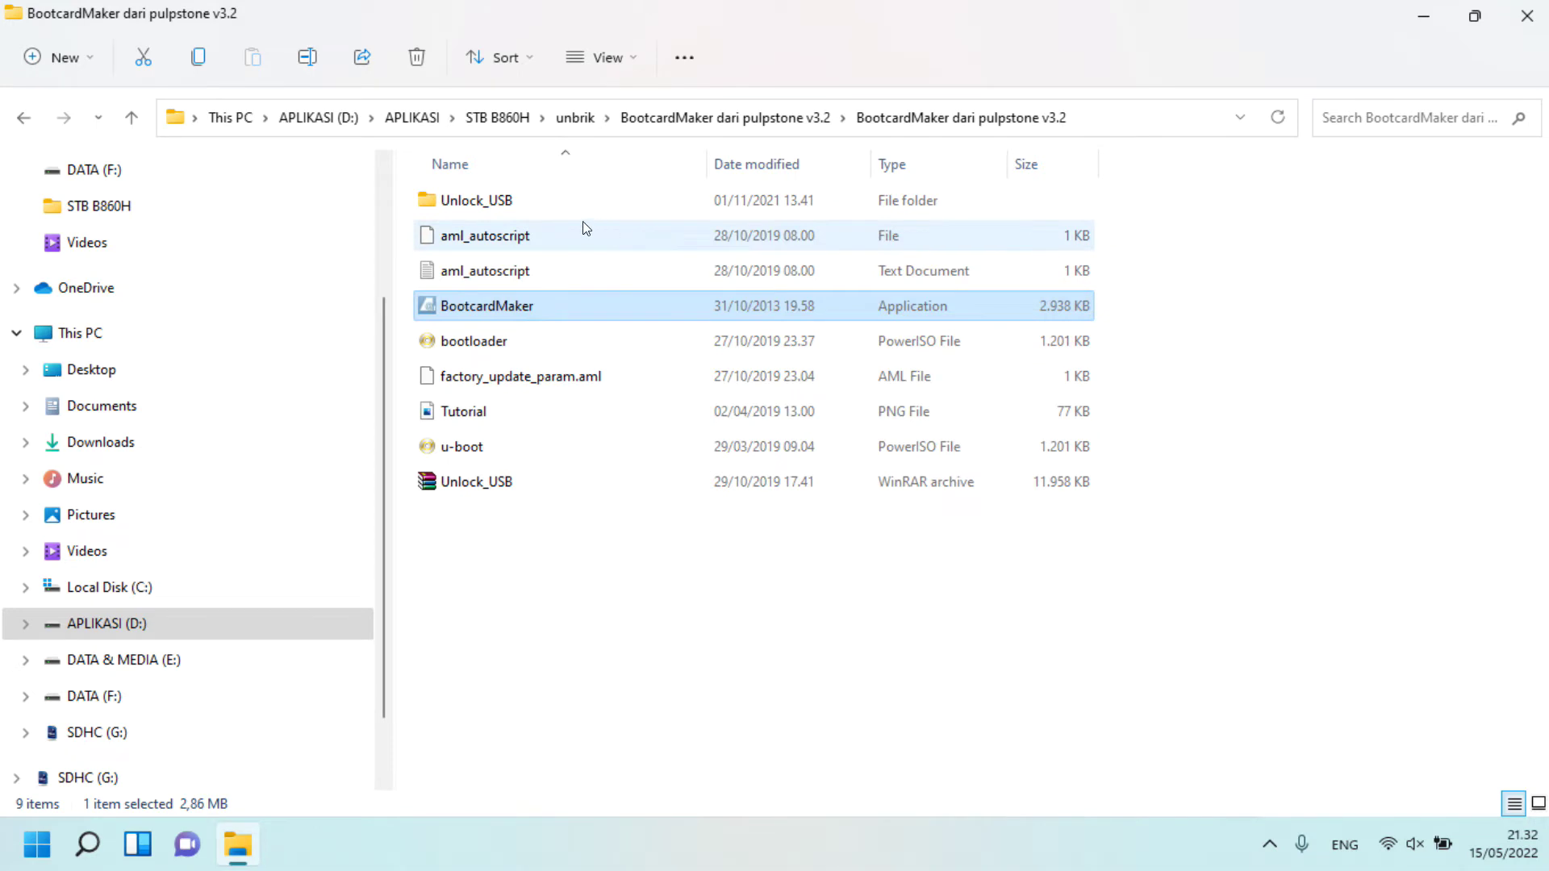
- Copy the boot, bootloader and u-boot files from the Unlock_USB folder to SDHC (G:) and close the file window
{"action": "double_click", "coordinate": [525, 204]}
{"action": "left_click_drag", "start_coordinate": [500, 343], "coordinate": [488, 195]}
{"action": "right_click", "coordinate": [489, 200]}
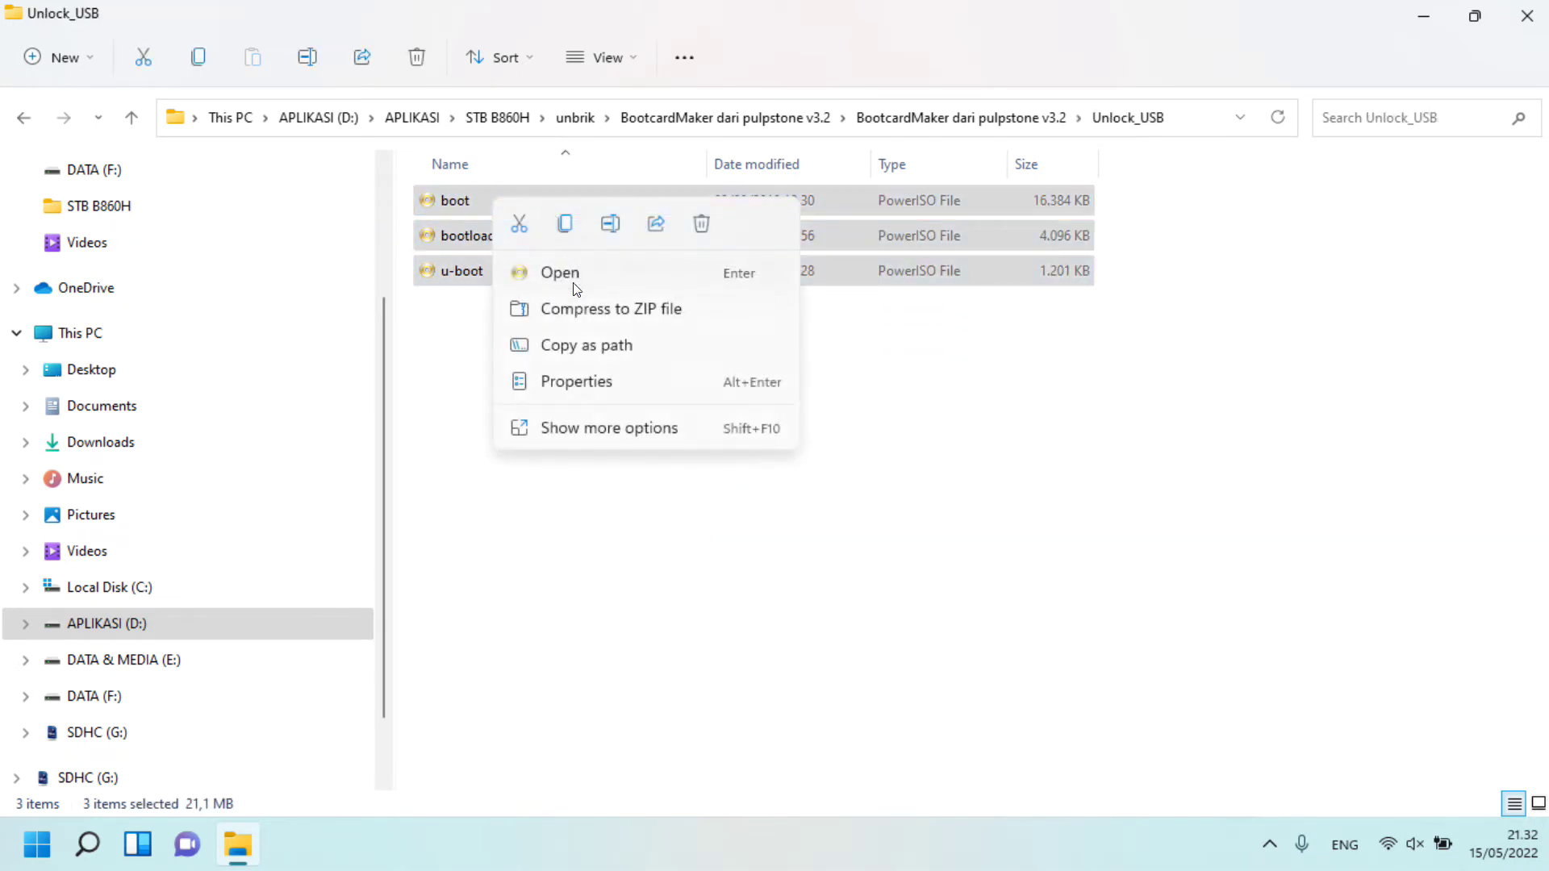
{"action": "left_click", "coordinate": [562, 221]}
{"action": "left_click", "coordinate": [138, 730]}
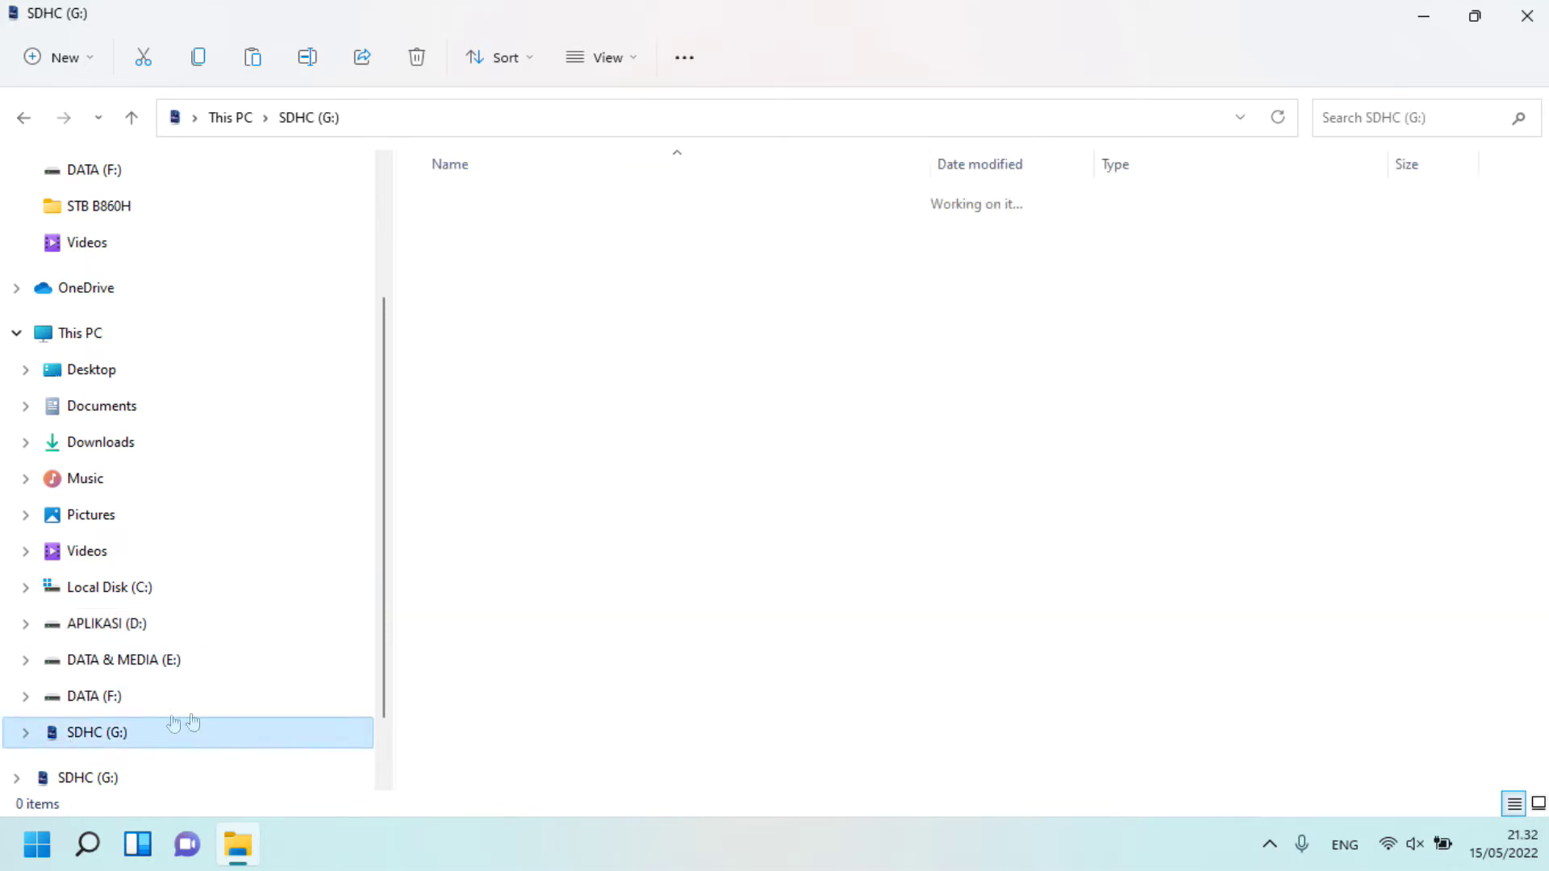
{"action": "right_click", "coordinate": [500, 390]}
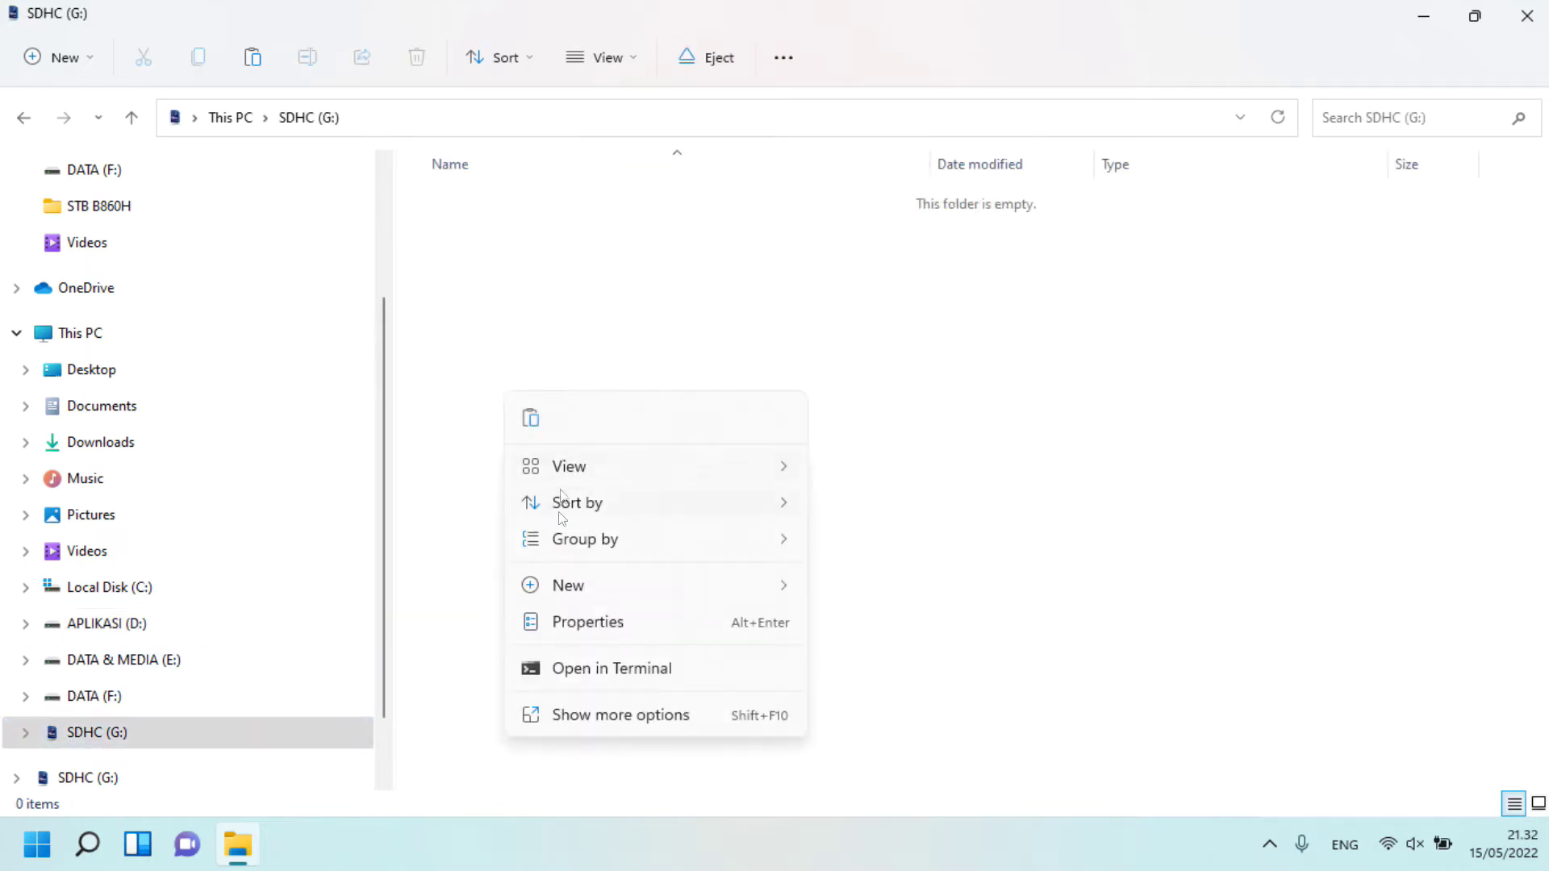
{"action": "left_click", "coordinate": [531, 418]}
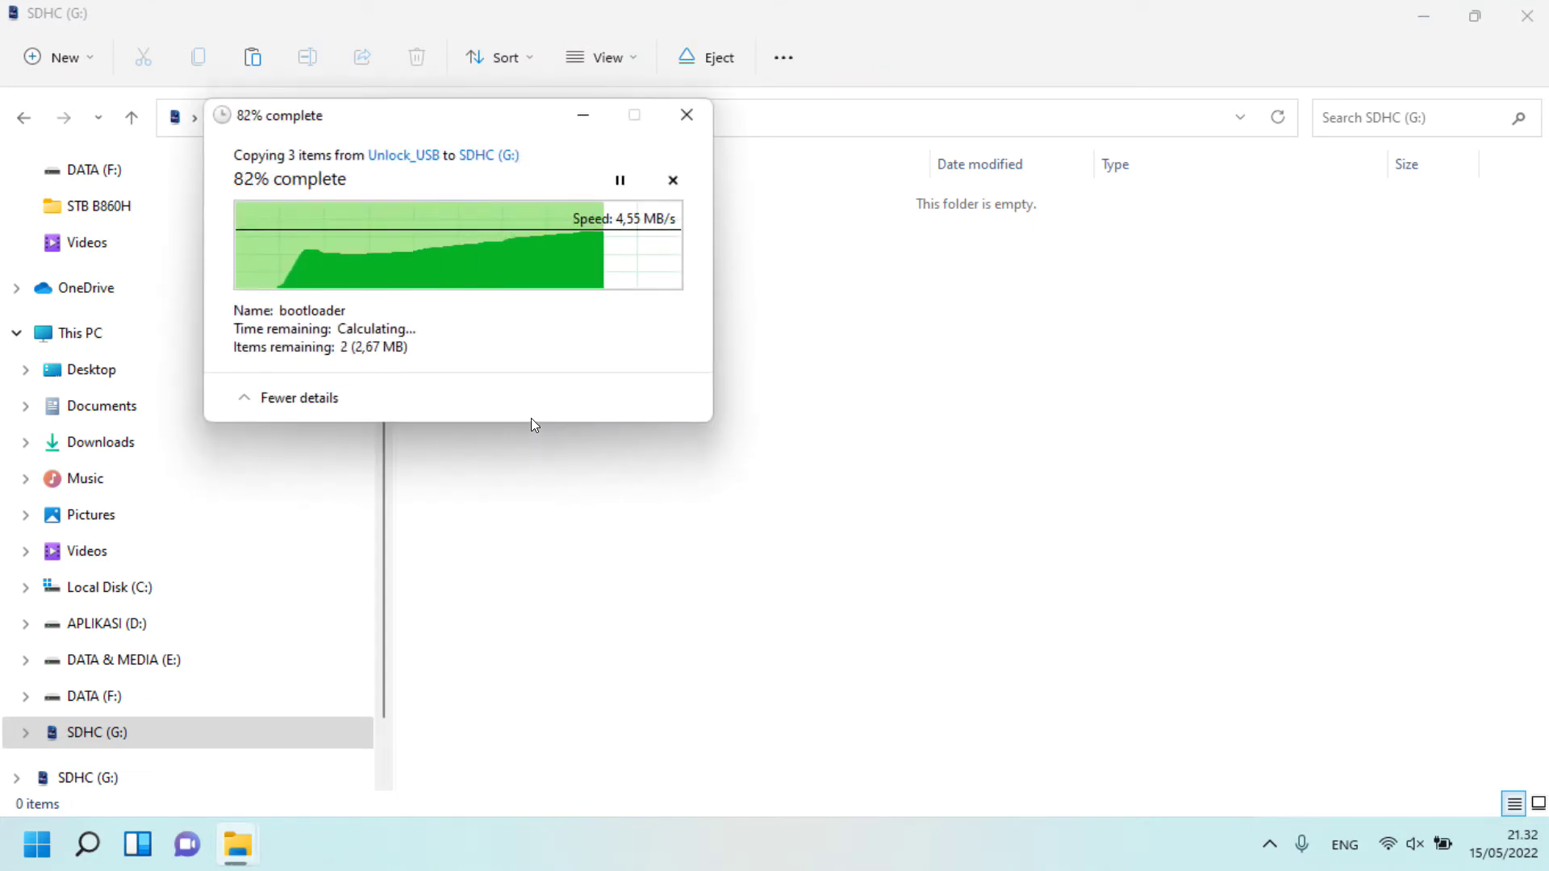
{"action": "left_click", "coordinate": [556, 517]}
{"action": "left_click", "coordinate": [233, 744]}
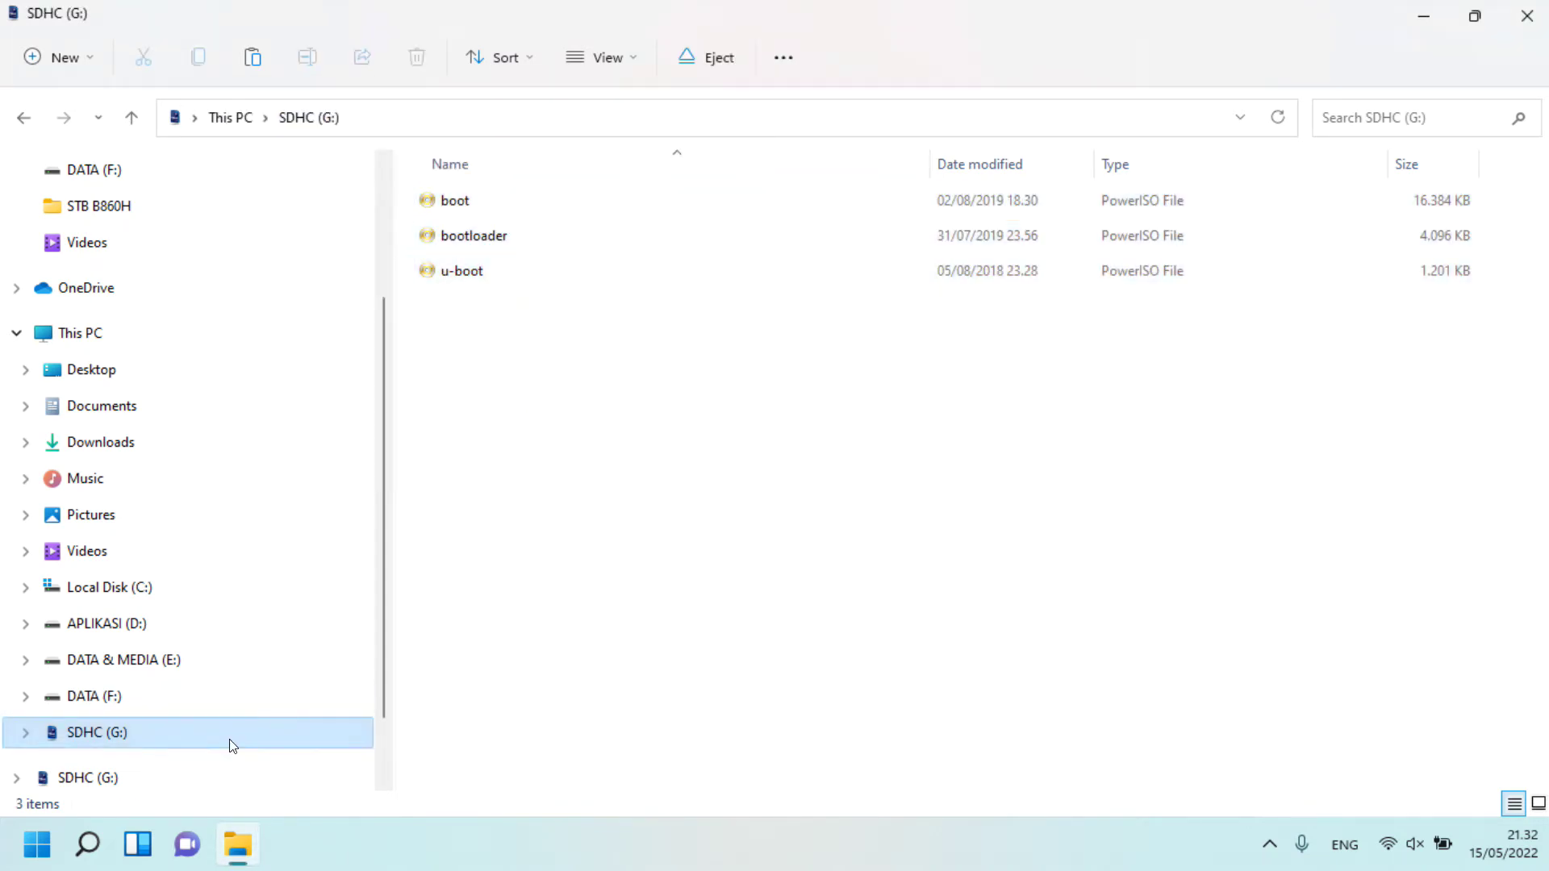
{"action": "left_click", "coordinate": [1521, 12]}
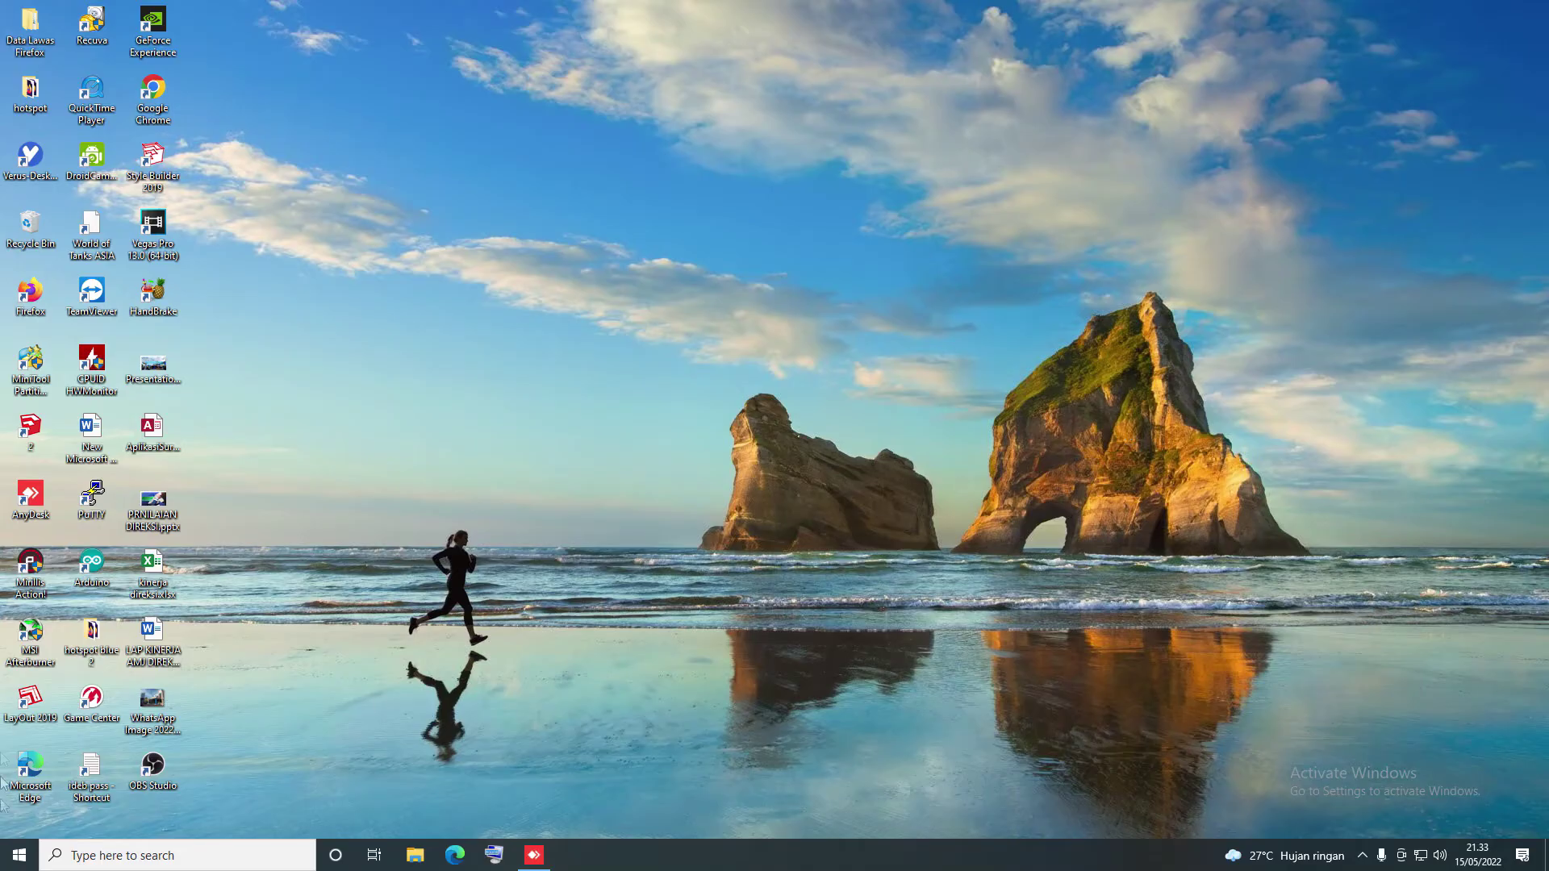
- Launch USB_Burning_Tool and allow it to make changes to the device
{"action": "left_click", "coordinate": [19, 856]}
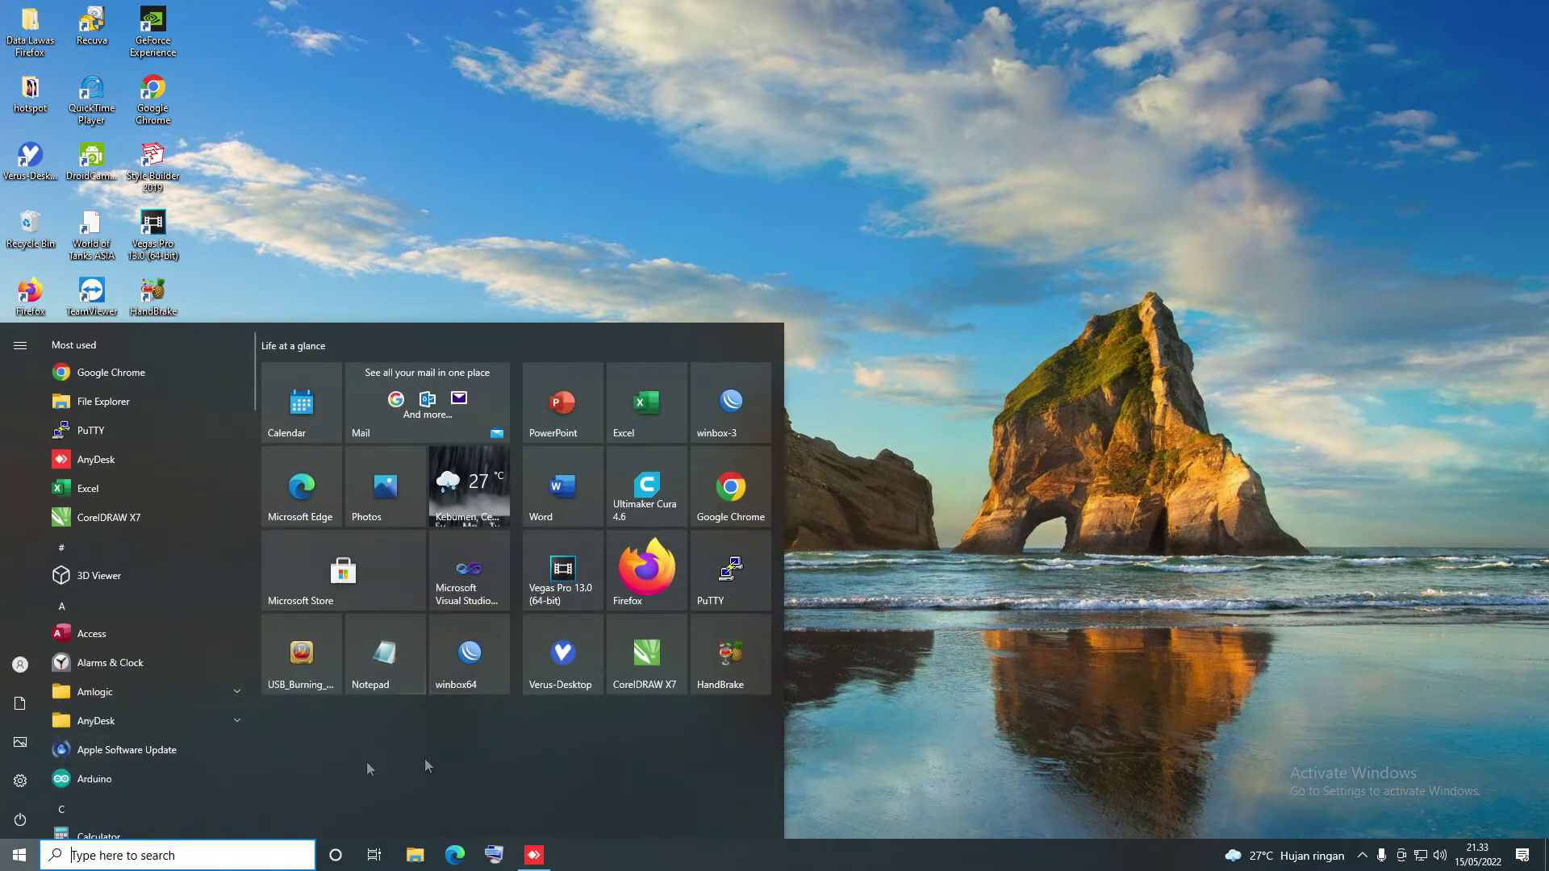
{"action": "left_click", "coordinate": [316, 671]}
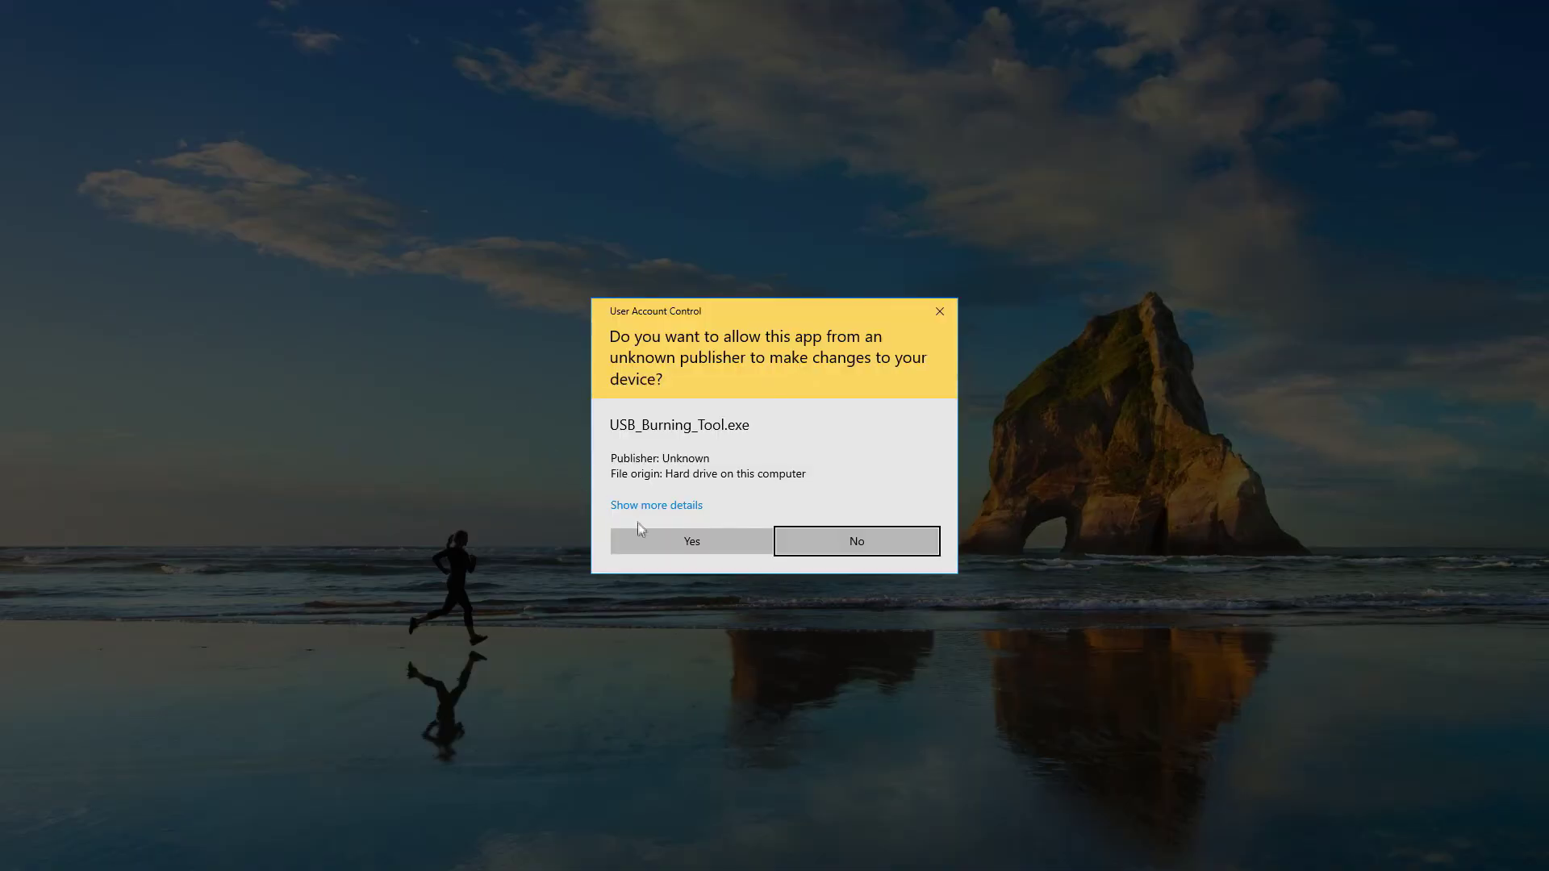
{"action": "left_click", "coordinate": [643, 537]}
- Import the burning image Pure-Khadas-VIM1.img from the Pure-Khadas-VIM1 folder
{"action": "left_click", "coordinate": [364, 160]}
{"action": "left_click", "coordinate": [395, 174]}
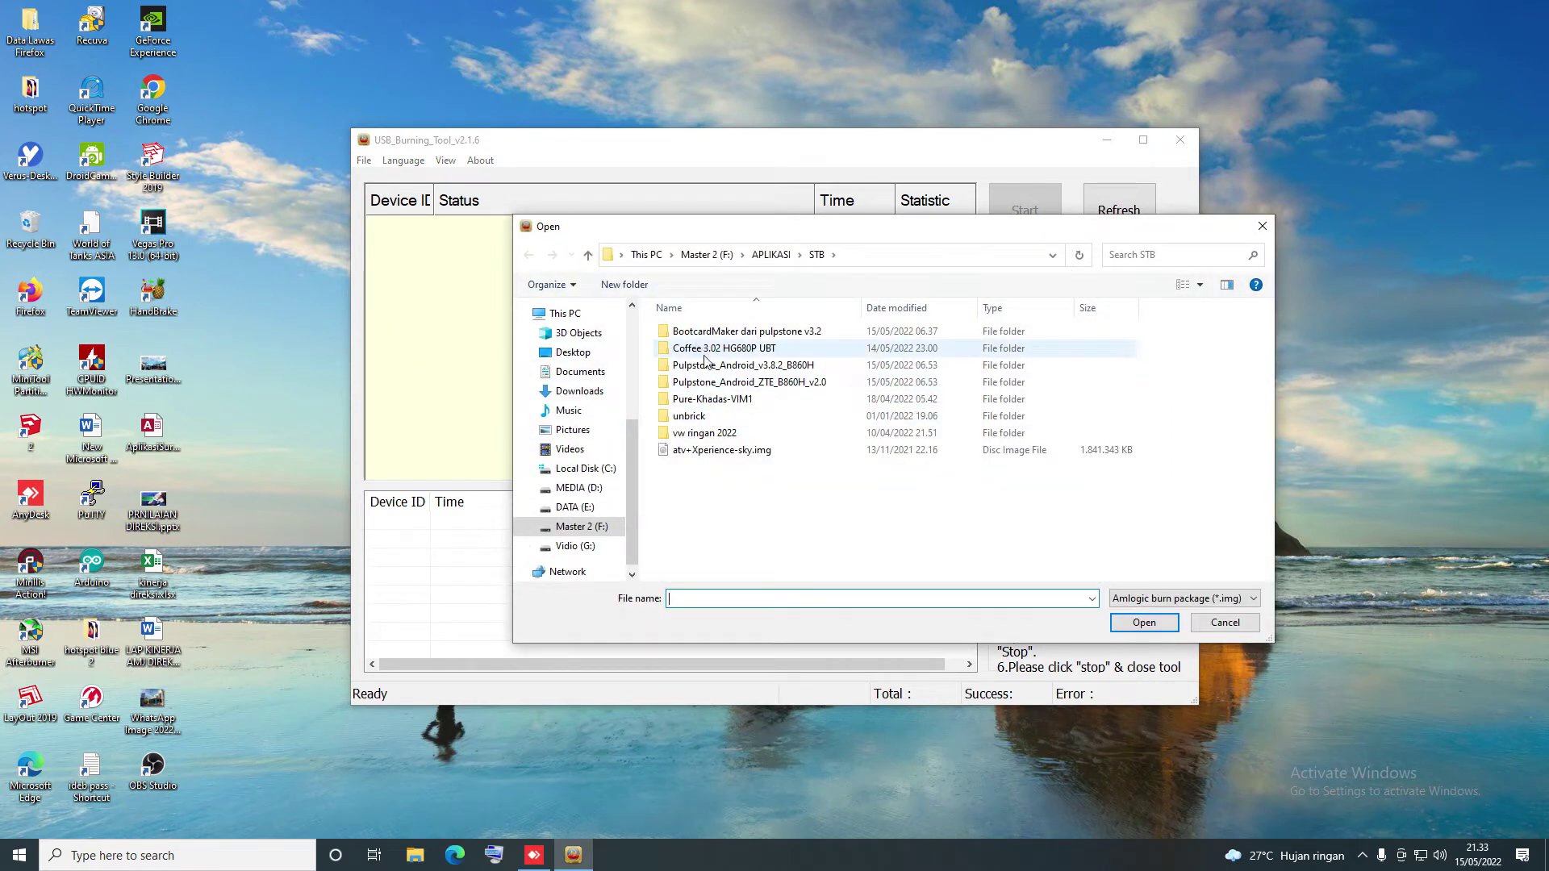
{"action": "double_click", "coordinate": [700, 399]}
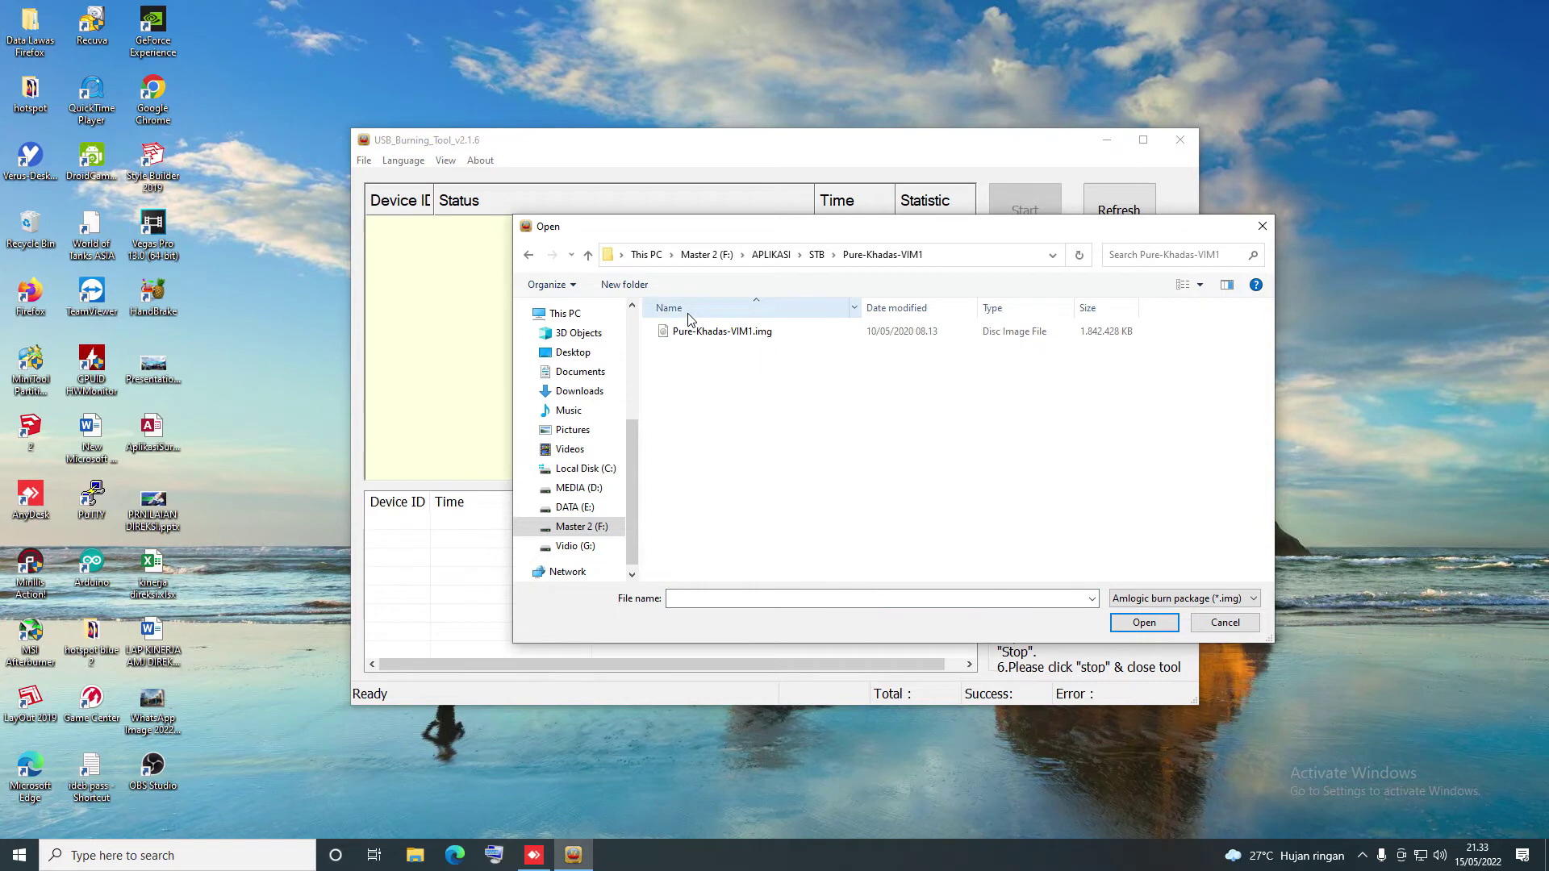
{"action": "double_click", "coordinate": [710, 331]}
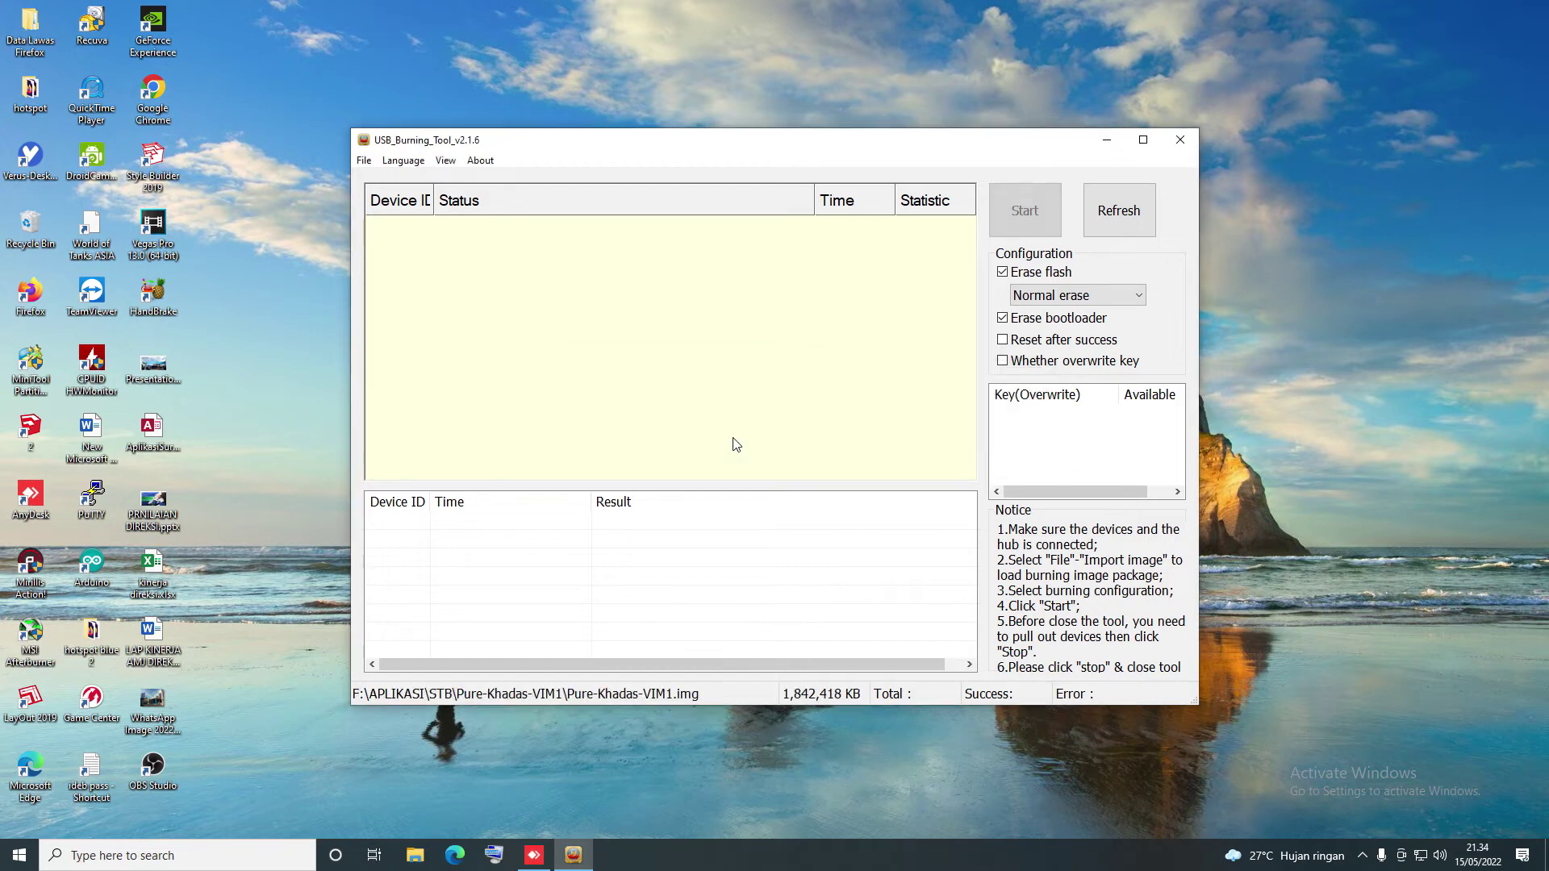
- Burn the image to the box with Erase bootloader disabled, then stop the finished process and close the burning tool
{"action": "left_click", "coordinate": [1037, 325]}
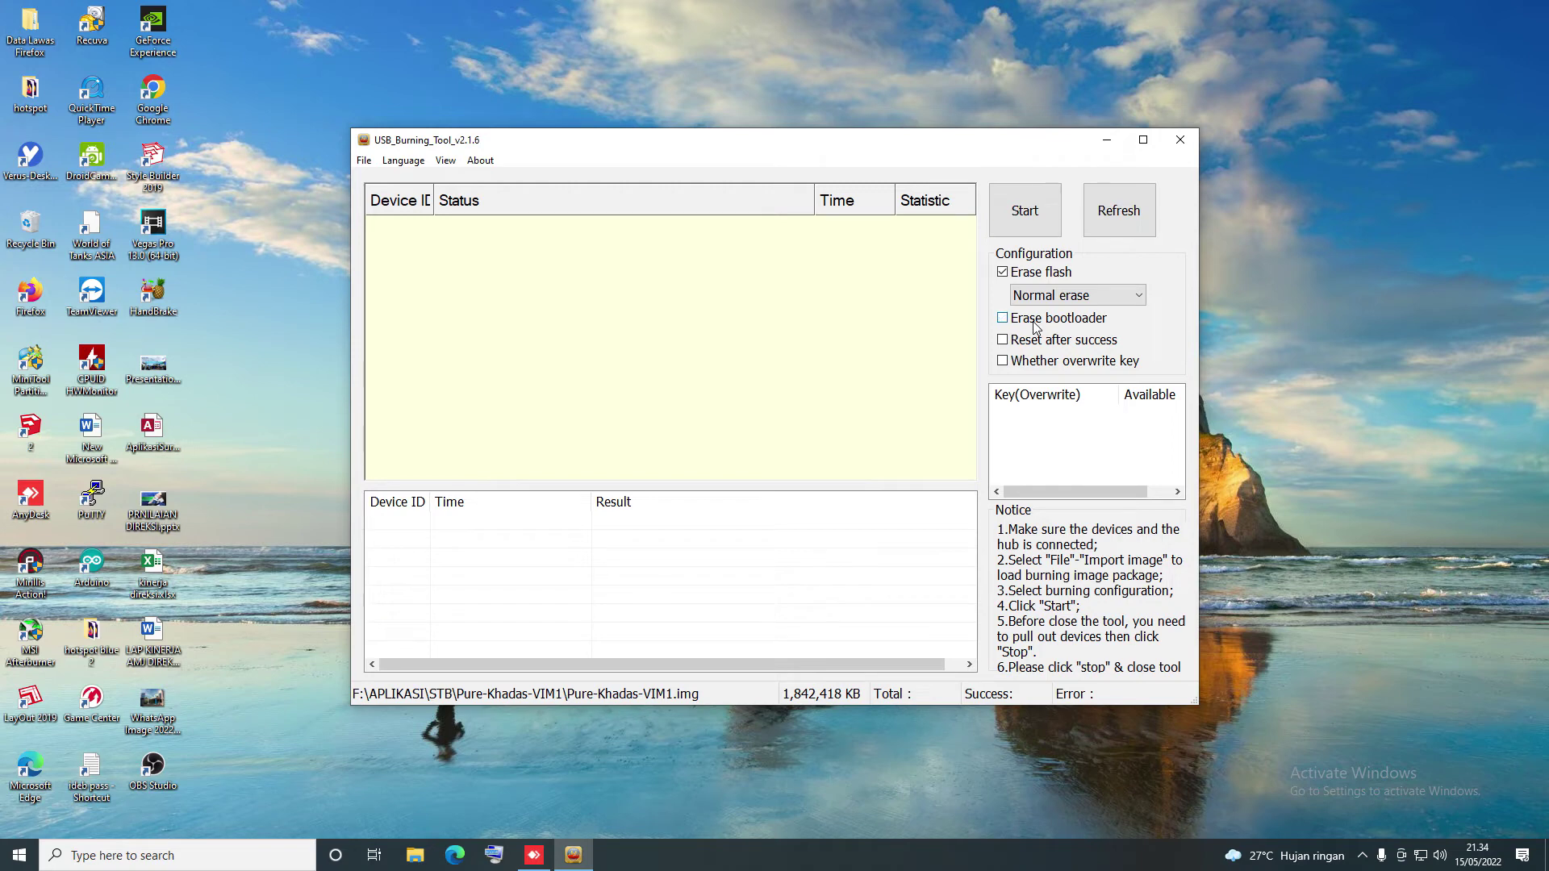
{"action": "left_click", "coordinate": [1020, 324]}
{"action": "left_click", "coordinate": [1020, 324]}
{"action": "left_click", "coordinate": [1033, 214]}
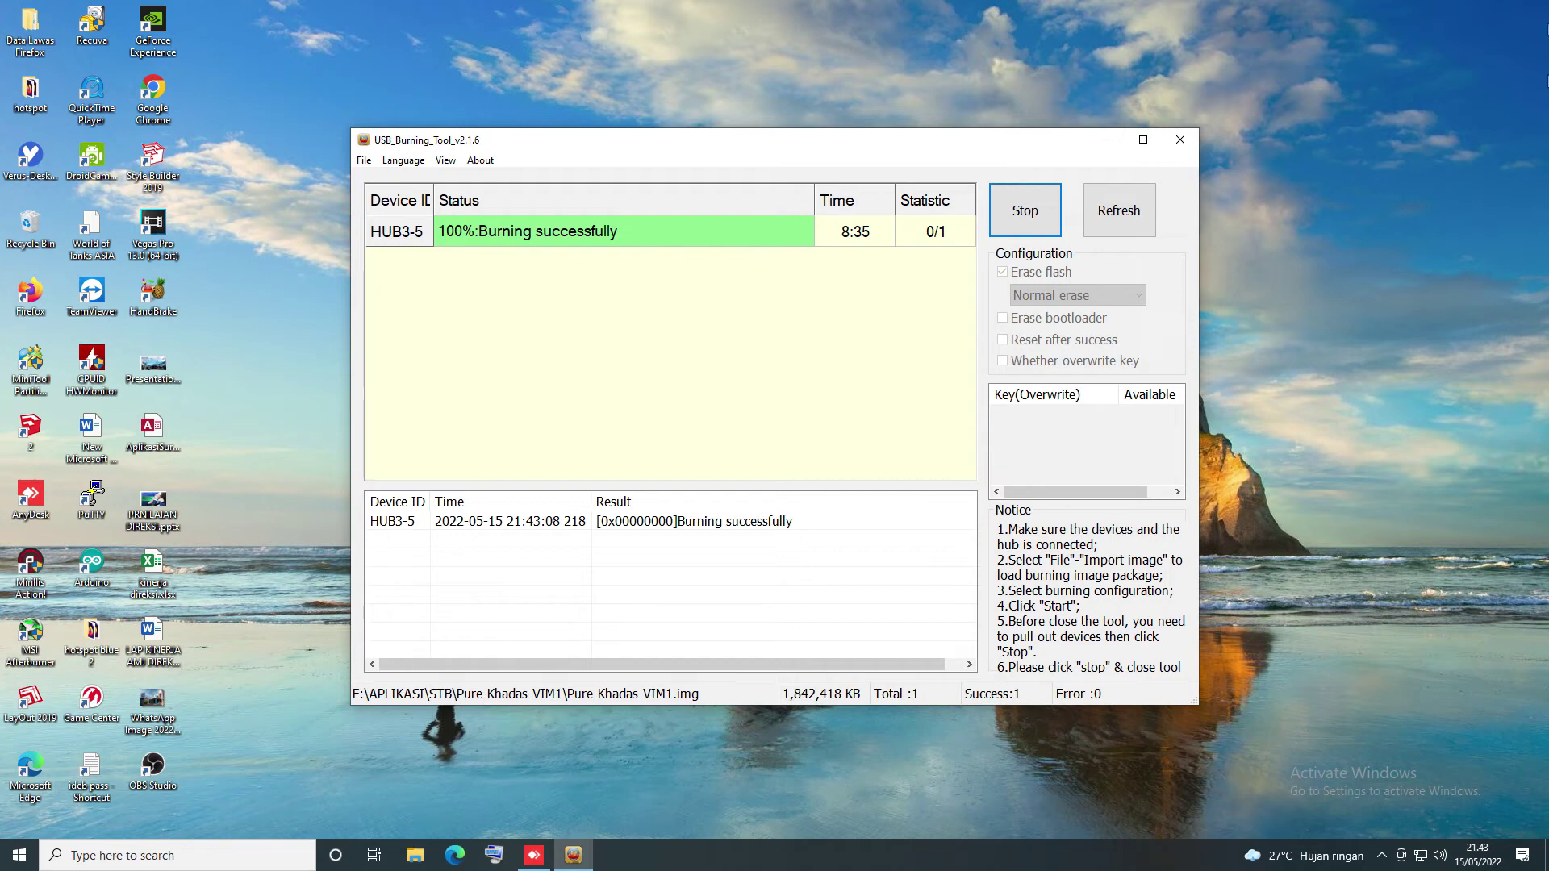
{"action": "left_click", "coordinate": [1037, 226]}
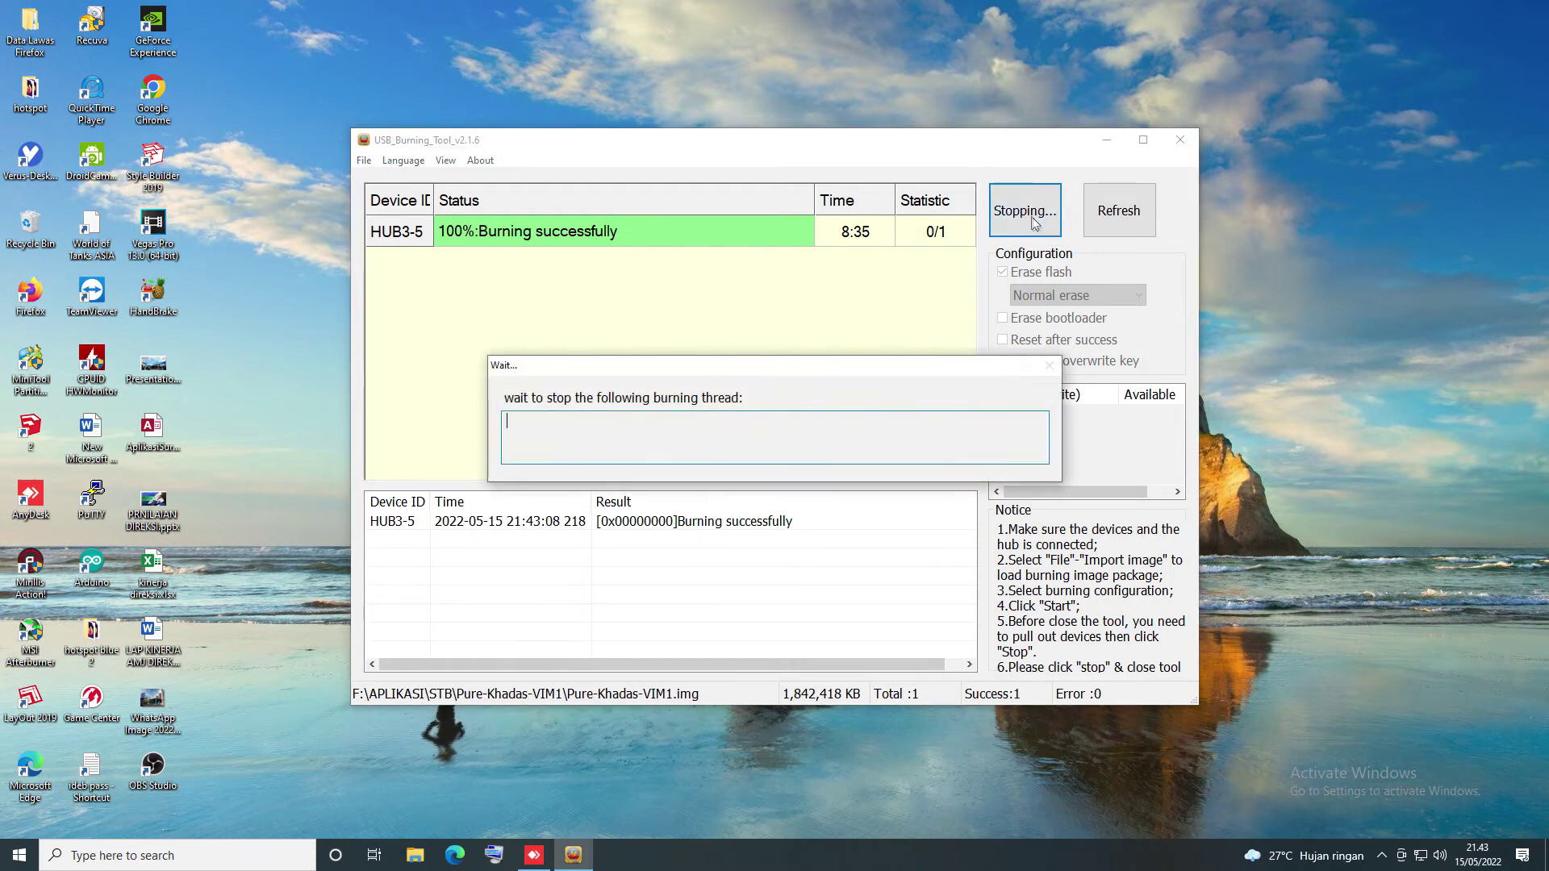
{"action": "left_click", "coordinate": [1193, 142]}
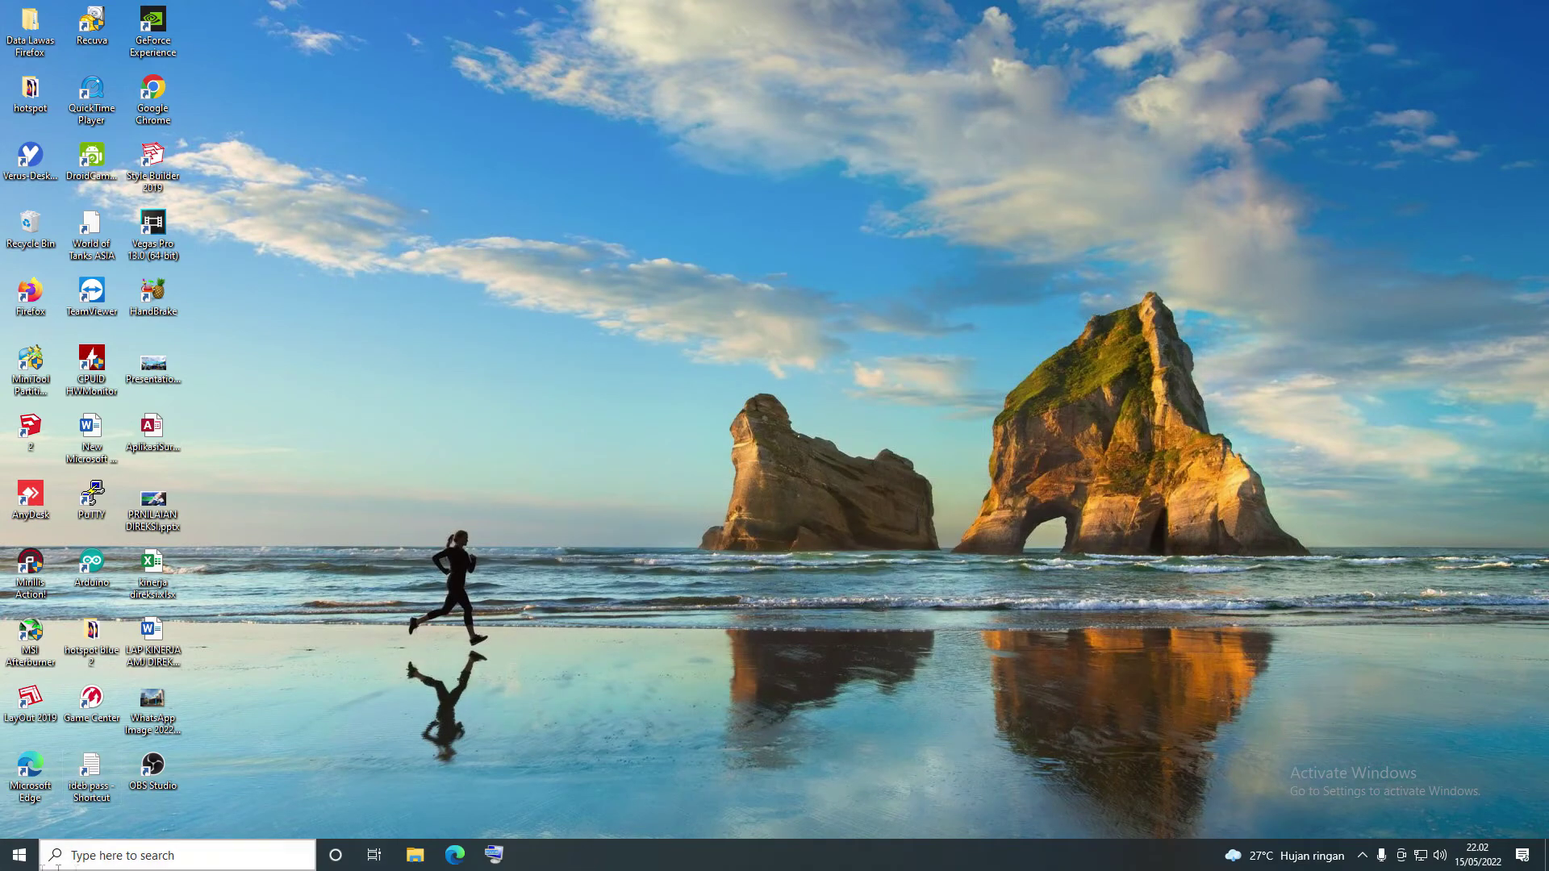
- Relaunch USB_Burning_Tool with permission to make changes, to check the box's USB connection
{"action": "left_click", "coordinate": [20, 855]}
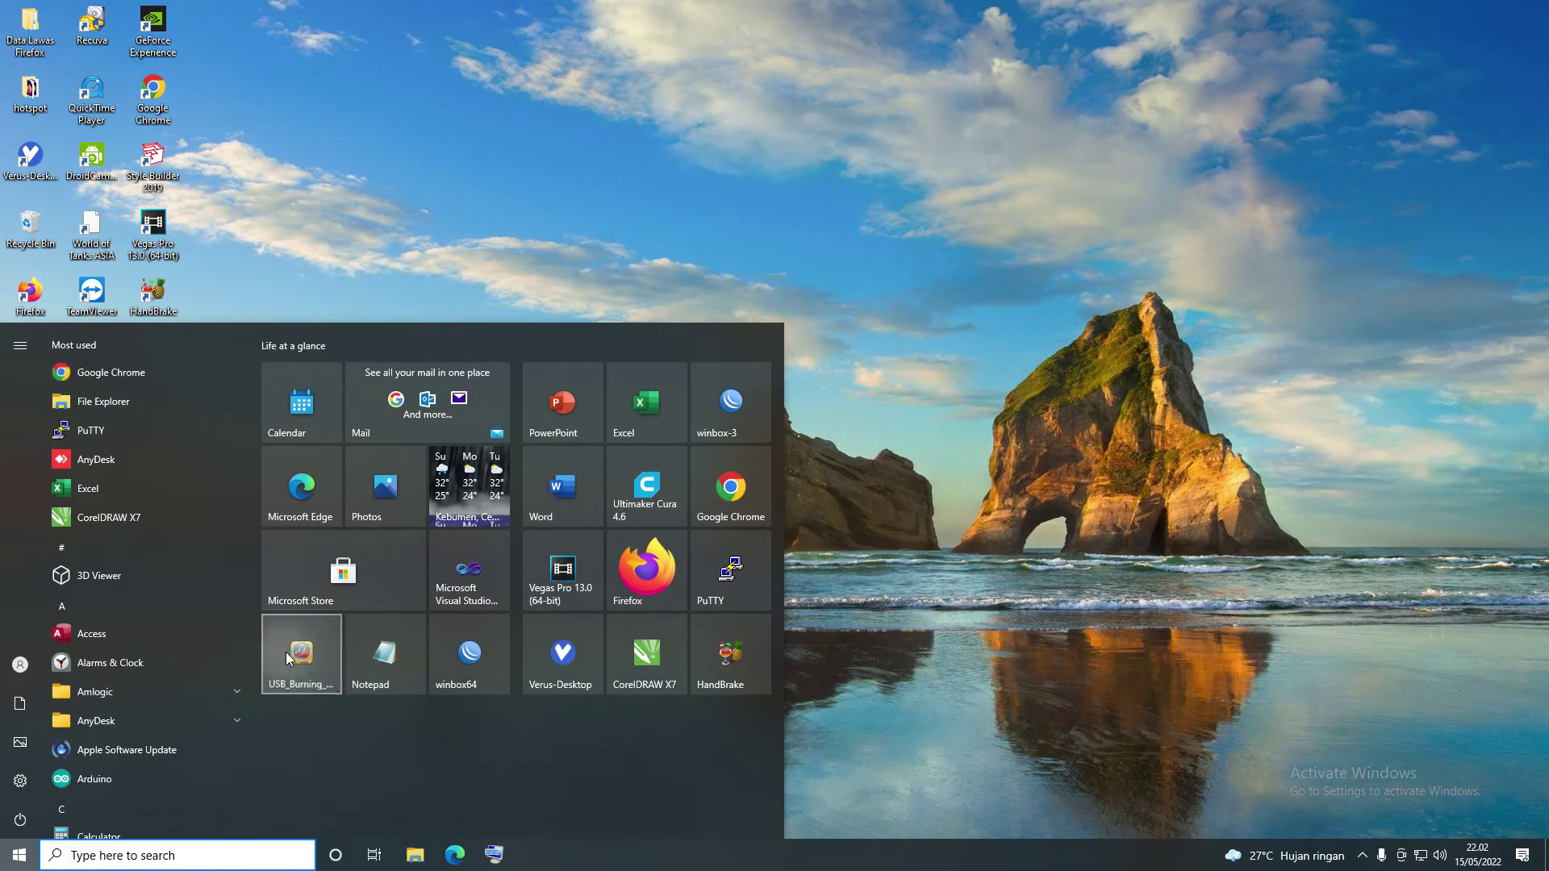
{"action": "left_click", "coordinate": [286, 652]}
{"action": "left_click", "coordinate": [681, 539]}
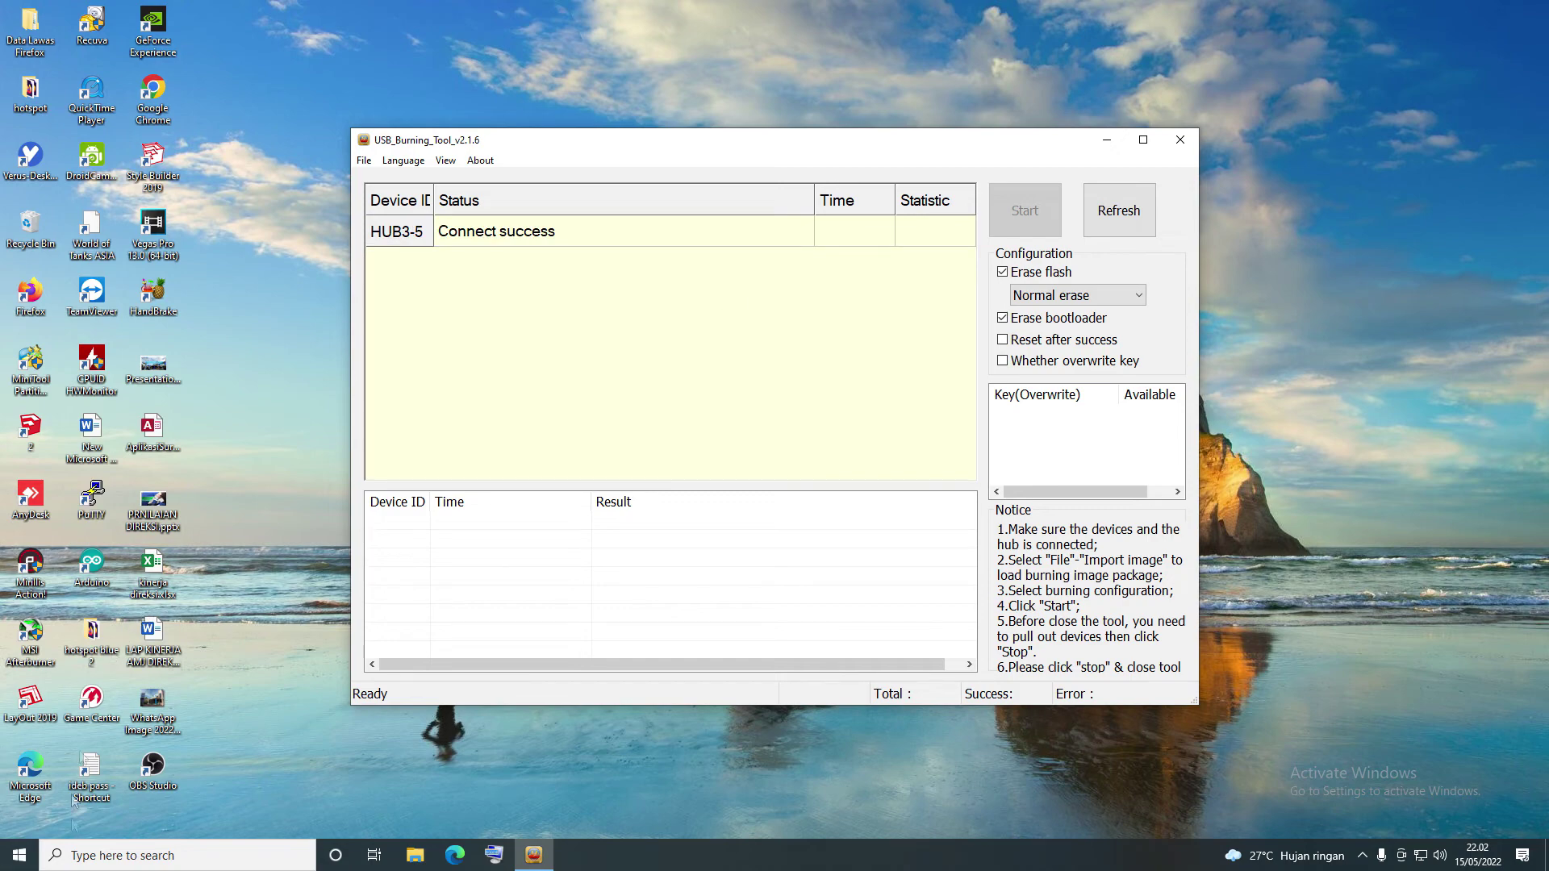
- Run Pulpstone_Amlogic_Update_USB_Tool_v2.1 from Pulpstone_Android_ZTE_B860H_v2.0_FINAL, inside APLIKASI\STB\Pulpstone_Android_ZTE_B860H_v2.0 on Master 2 (F:), allowing it to make changes
{"action": "left_click", "coordinate": [414, 854]}
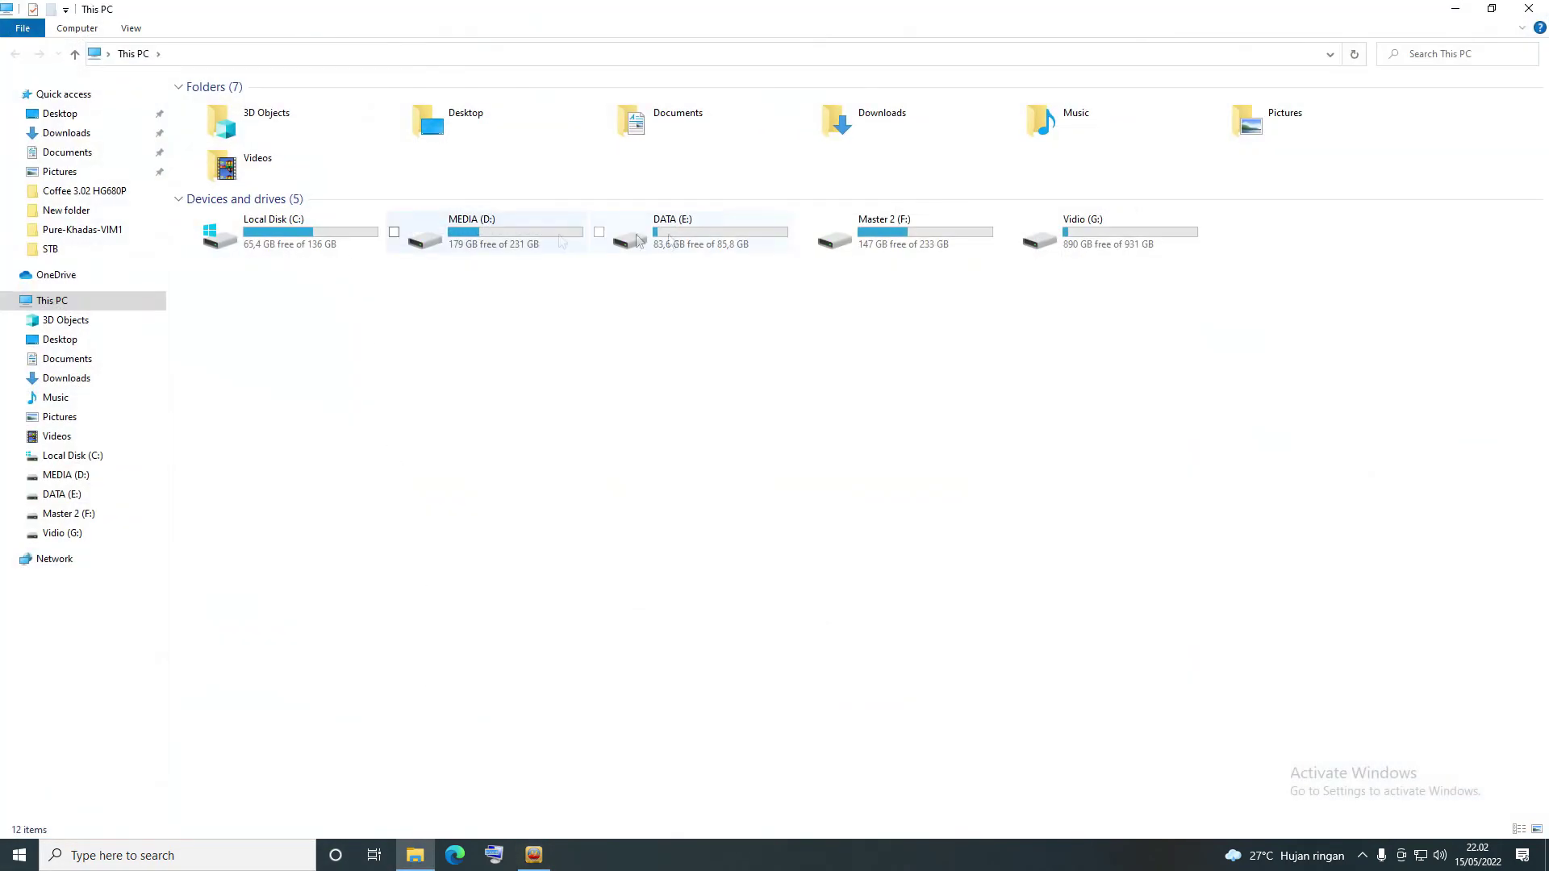
{"action": "double_click", "coordinate": [894, 250]}
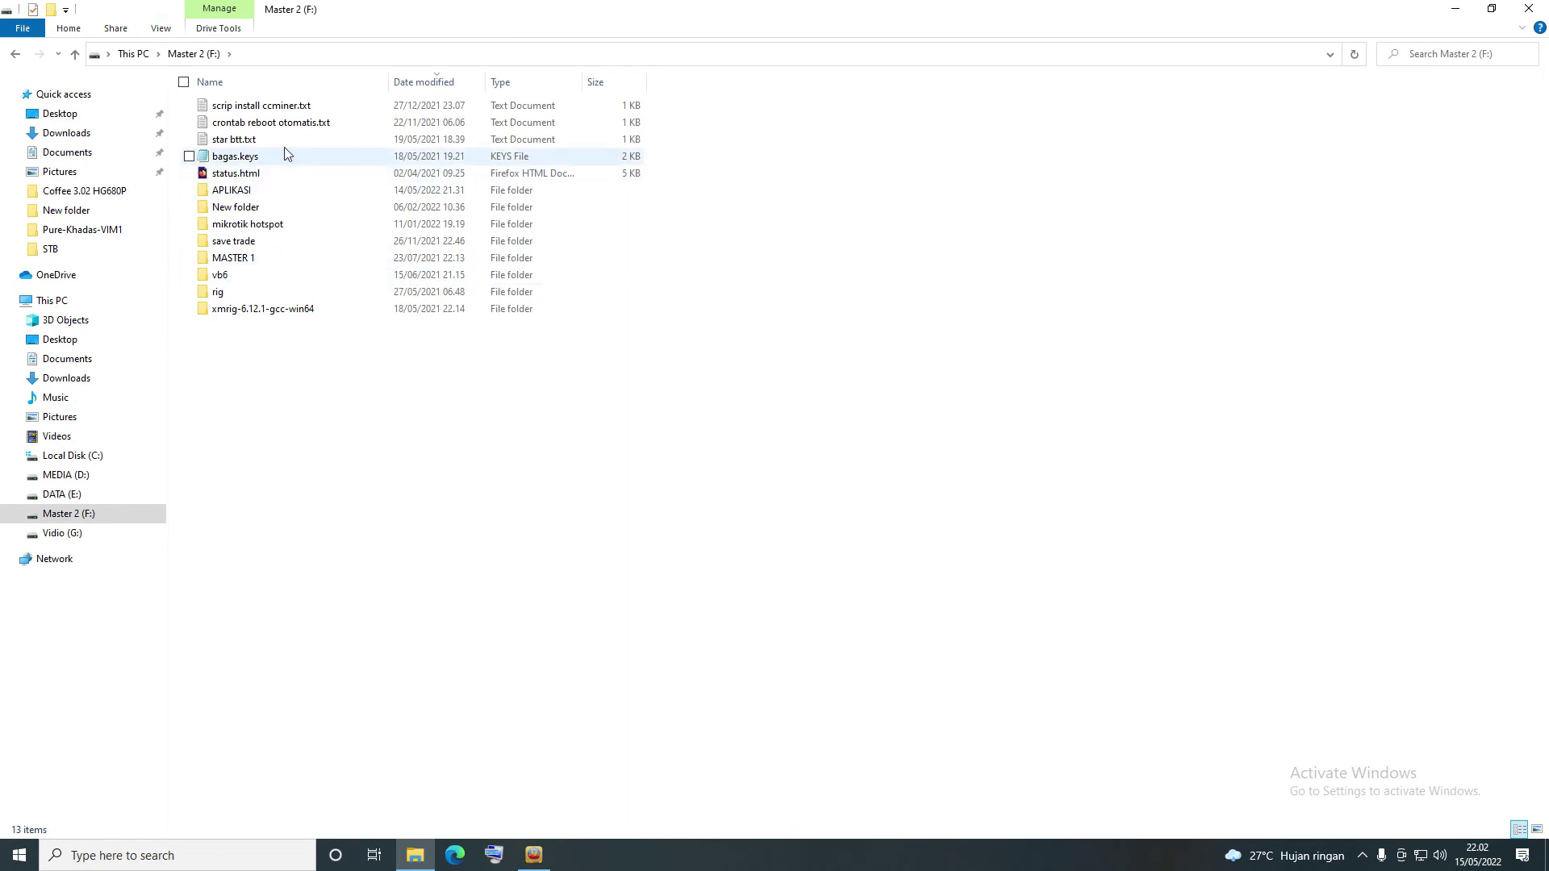
{"action": "double_click", "coordinate": [276, 192]}
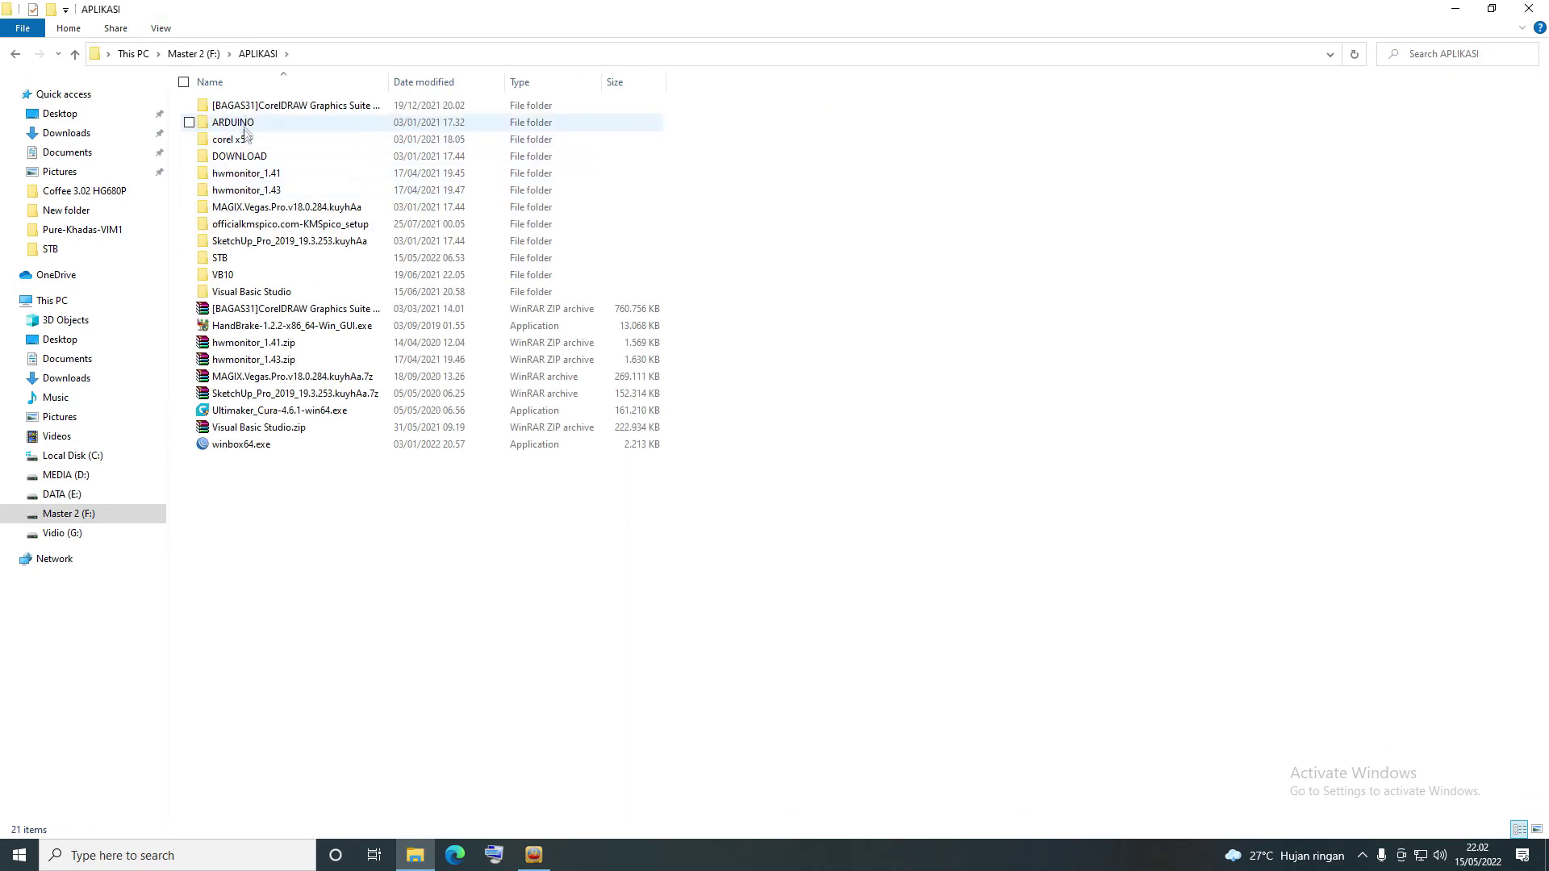
{"action": "double_click", "coordinate": [243, 257]}
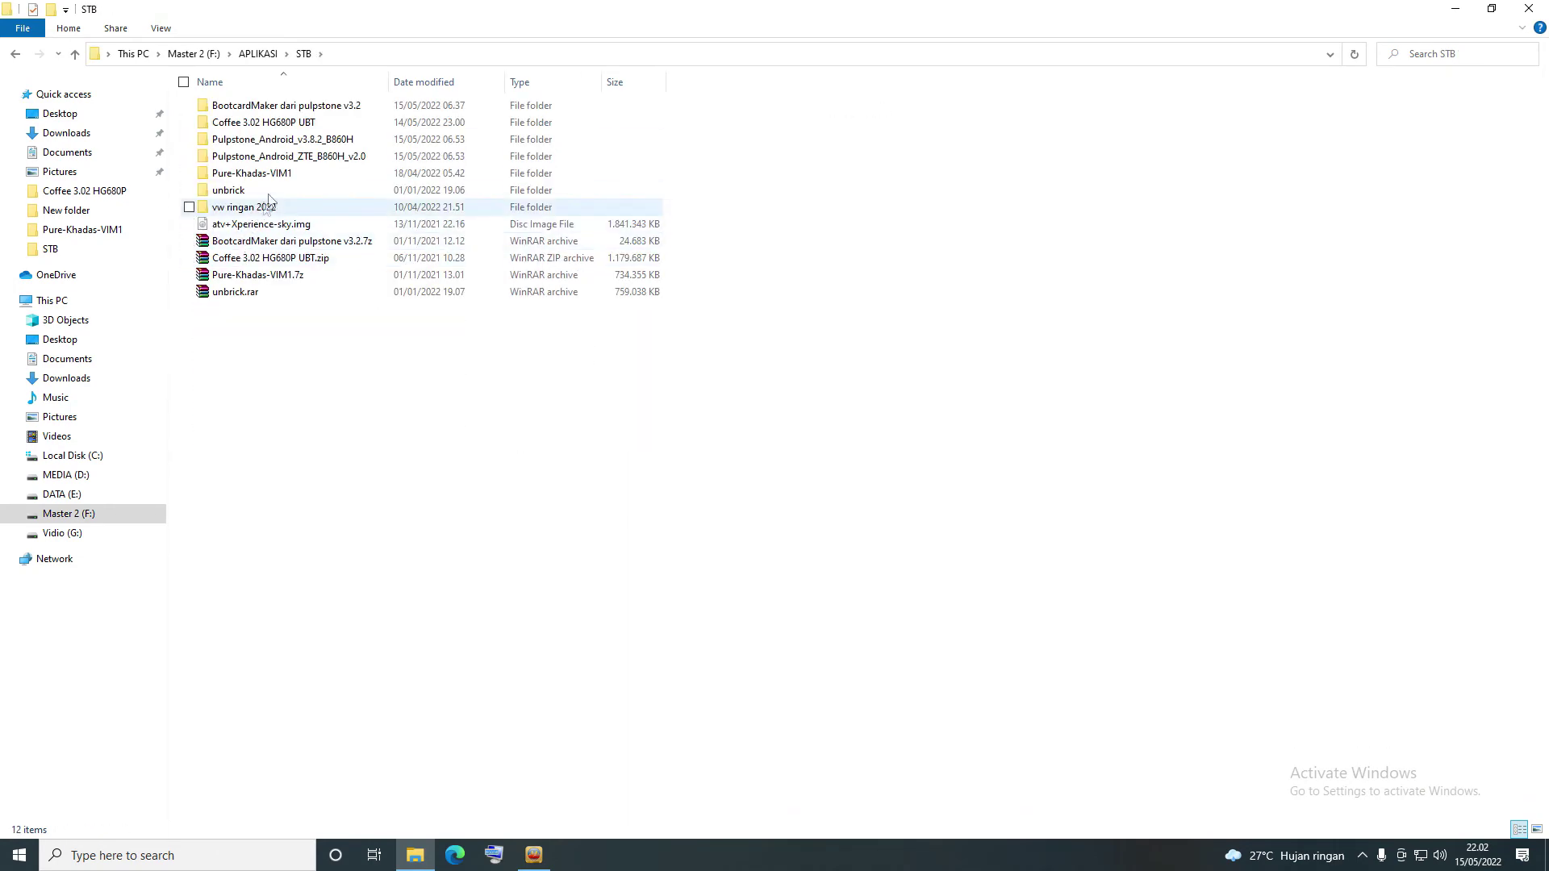
{"action": "double_click", "coordinate": [299, 157]}
{"action": "double_click", "coordinate": [293, 105]}
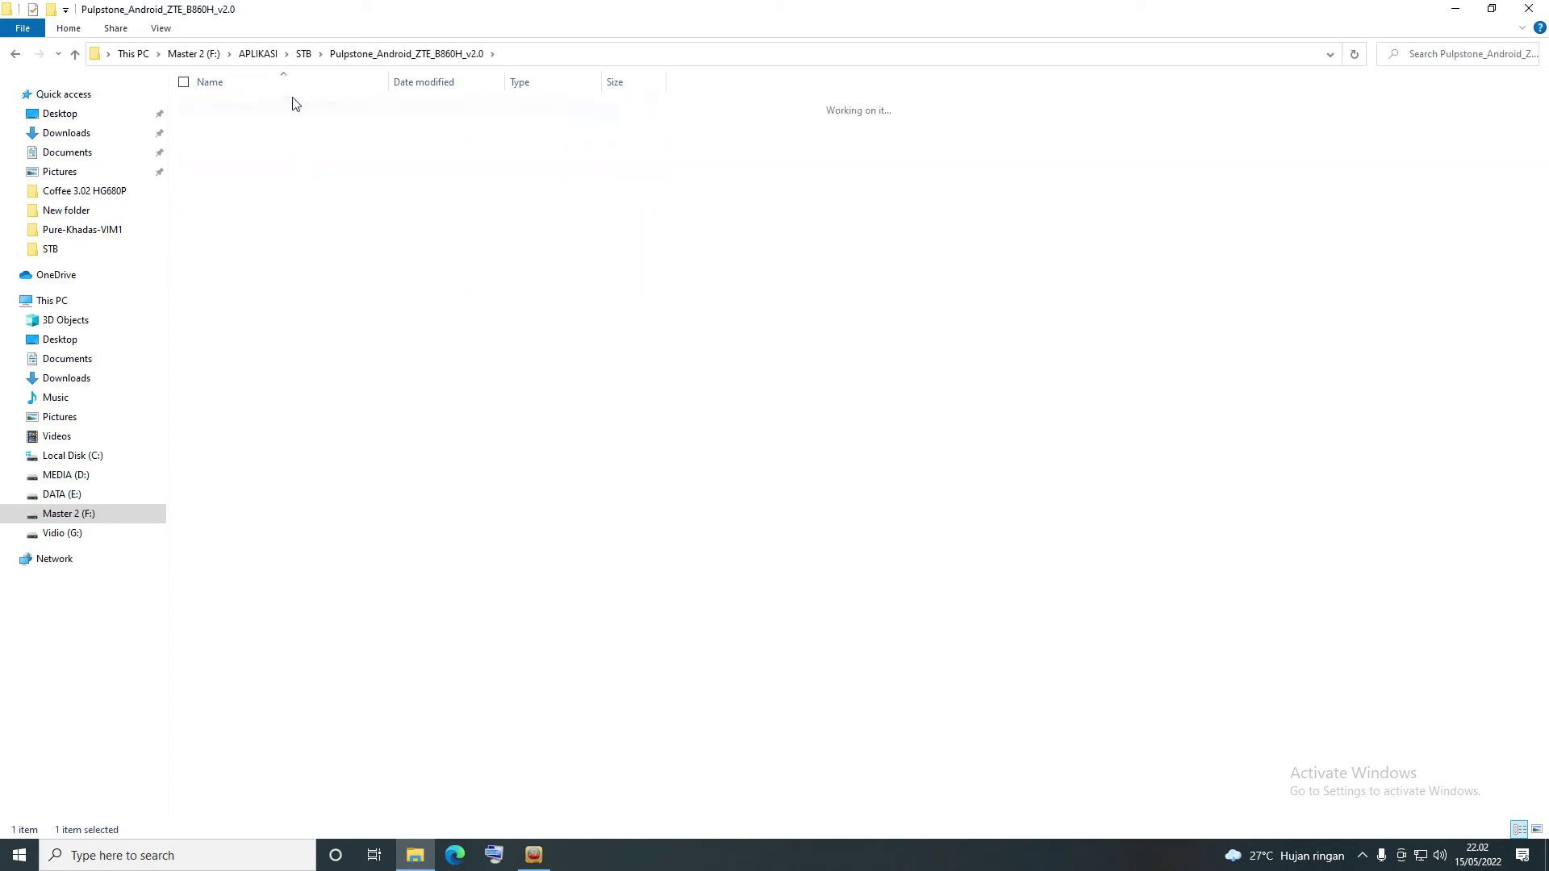
{"action": "double_click", "coordinate": [277, 194]}
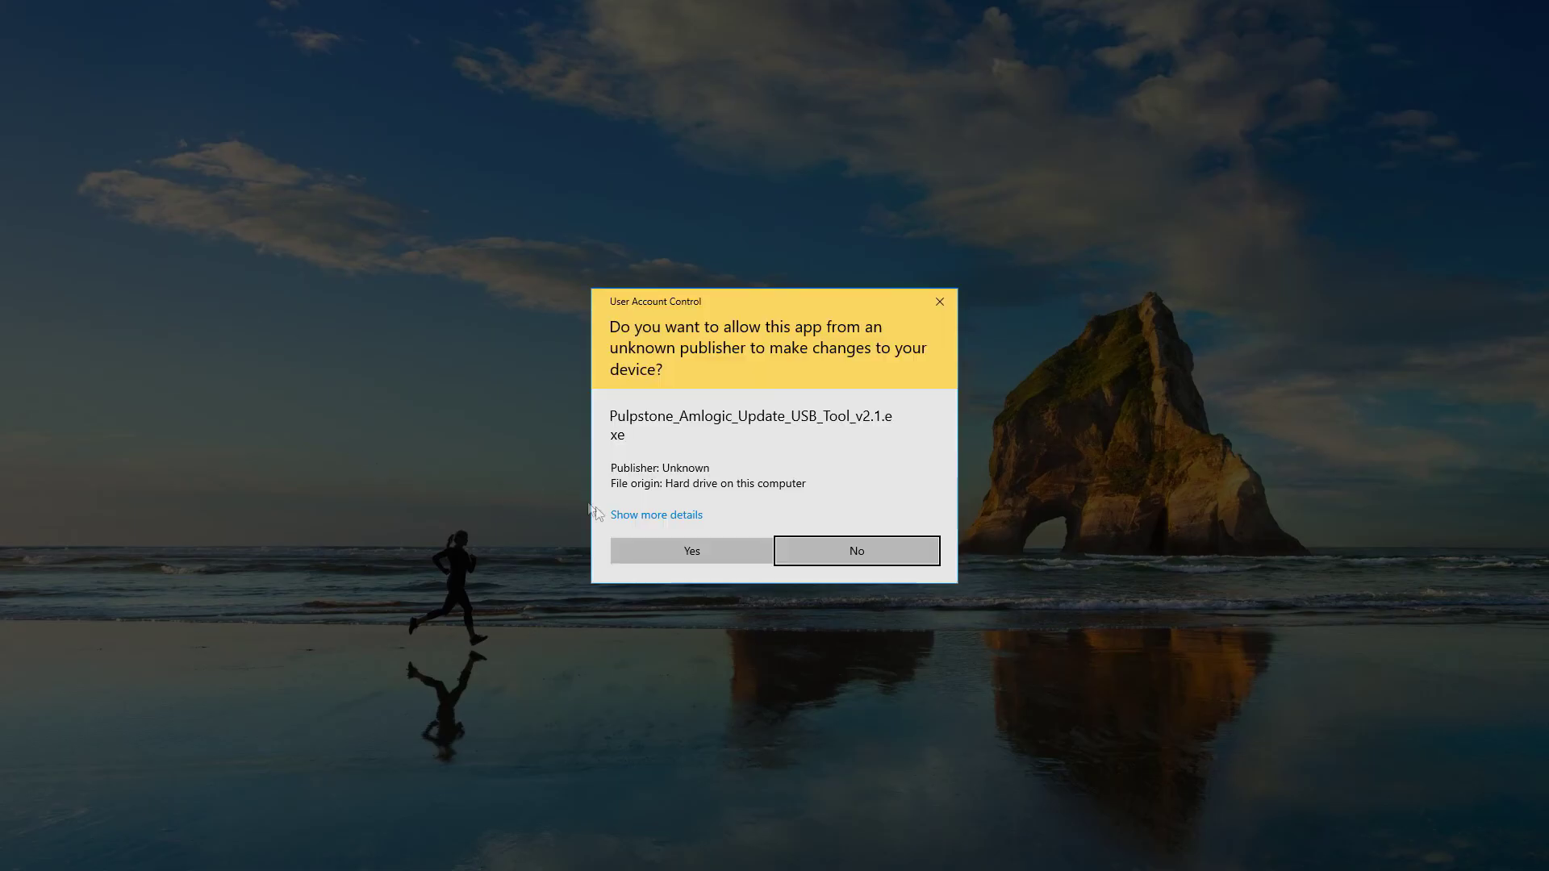
{"action": "left_click", "coordinate": [655, 547]}
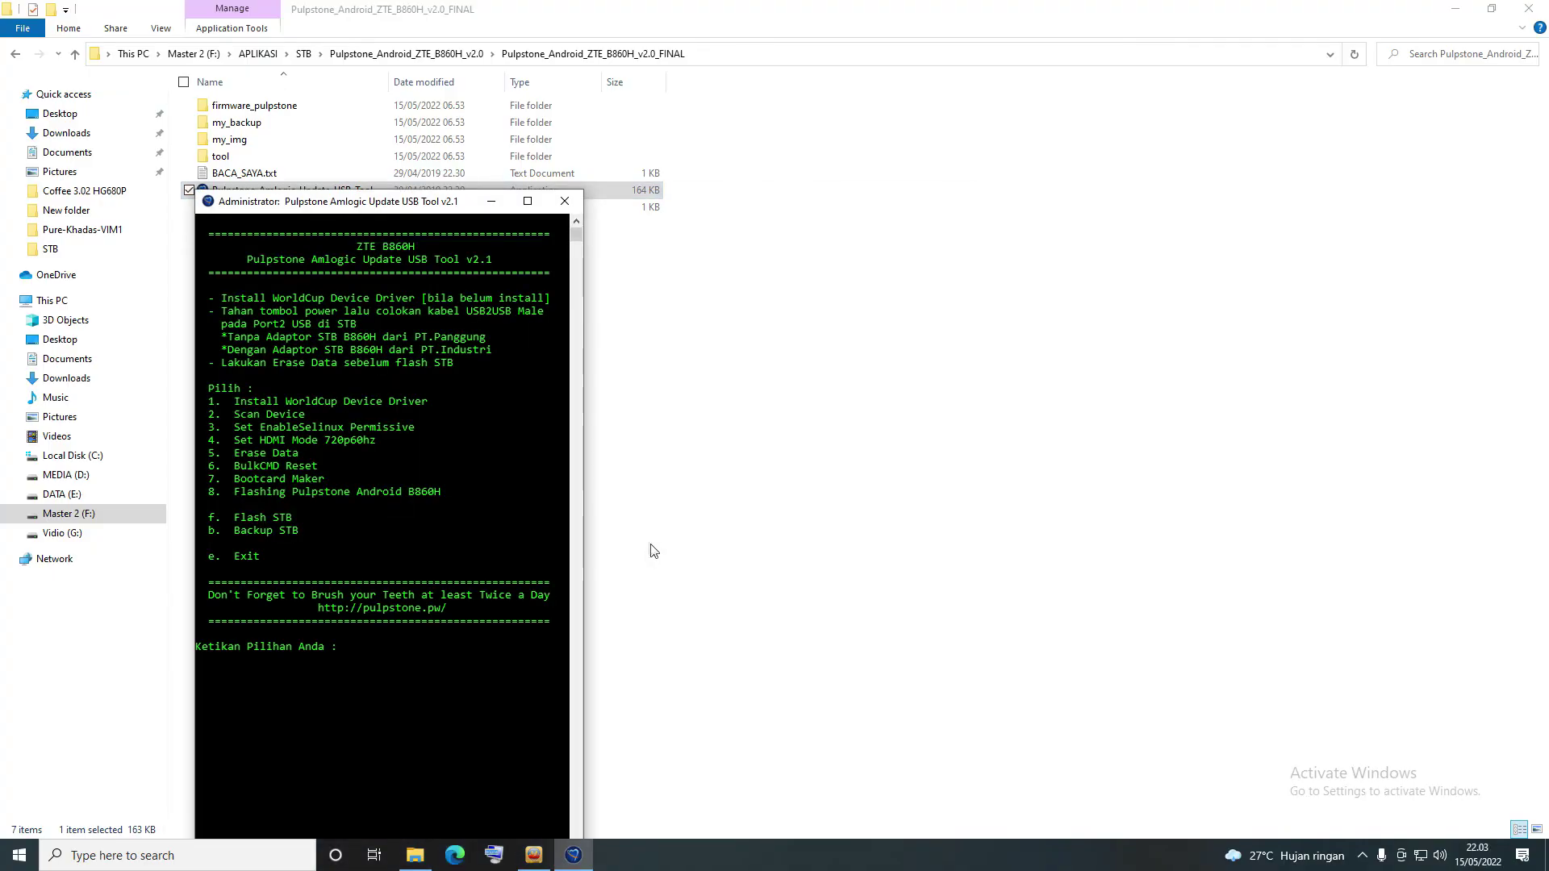
- Scan for the connected device with option 2 and set EnableSelinux to permissive with option 3
{"action": "type", "text": "2"}
{"action": "key", "text": "Return"}
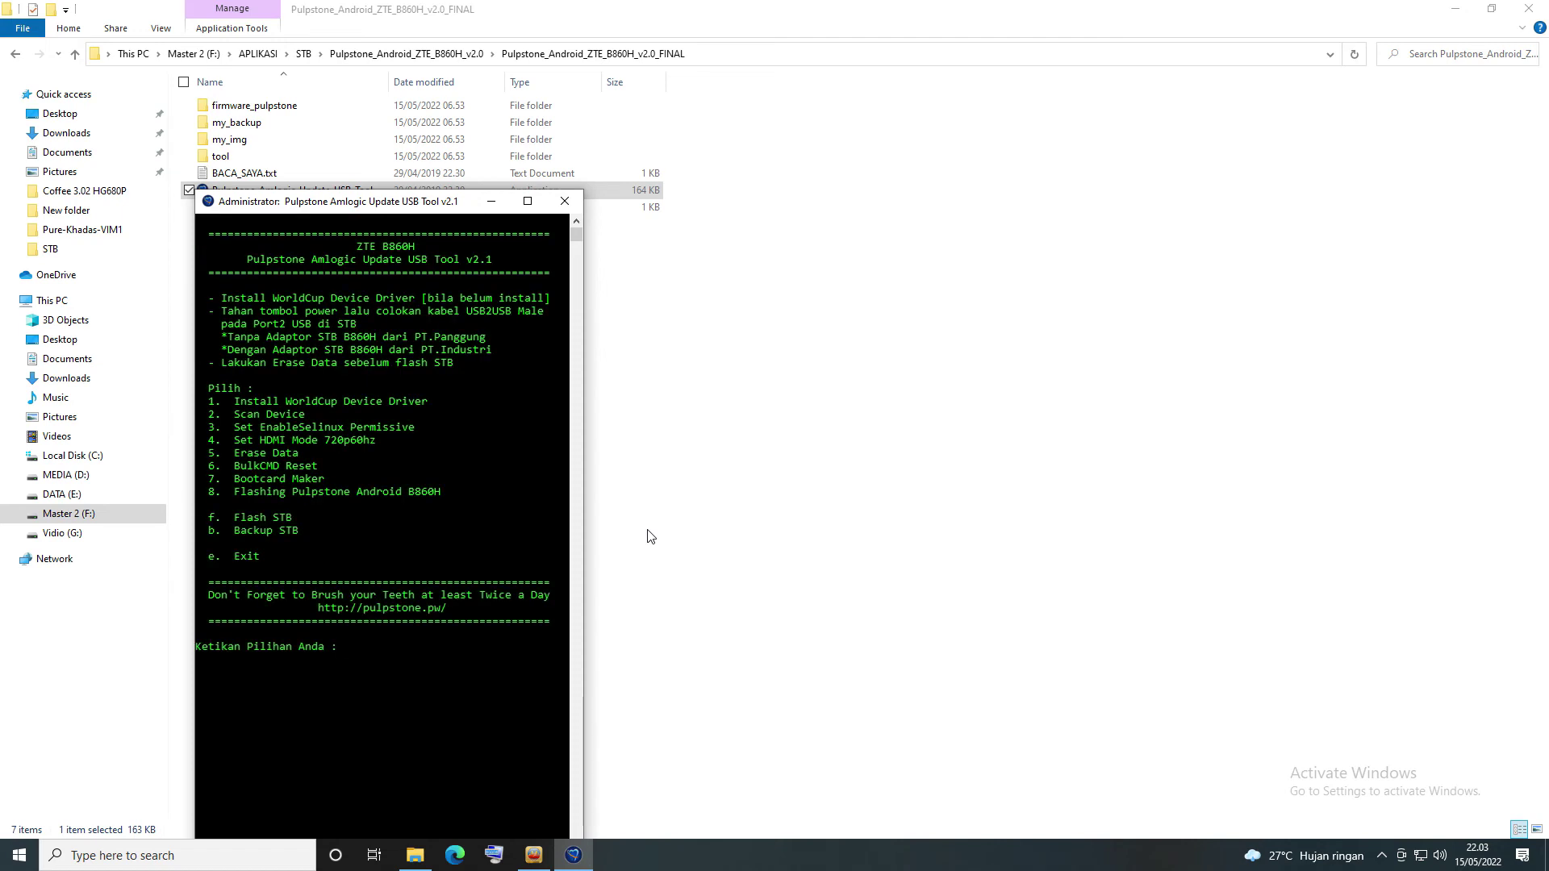
{"action": "type", "text": "3"}
{"action": "key", "text": "Return"}
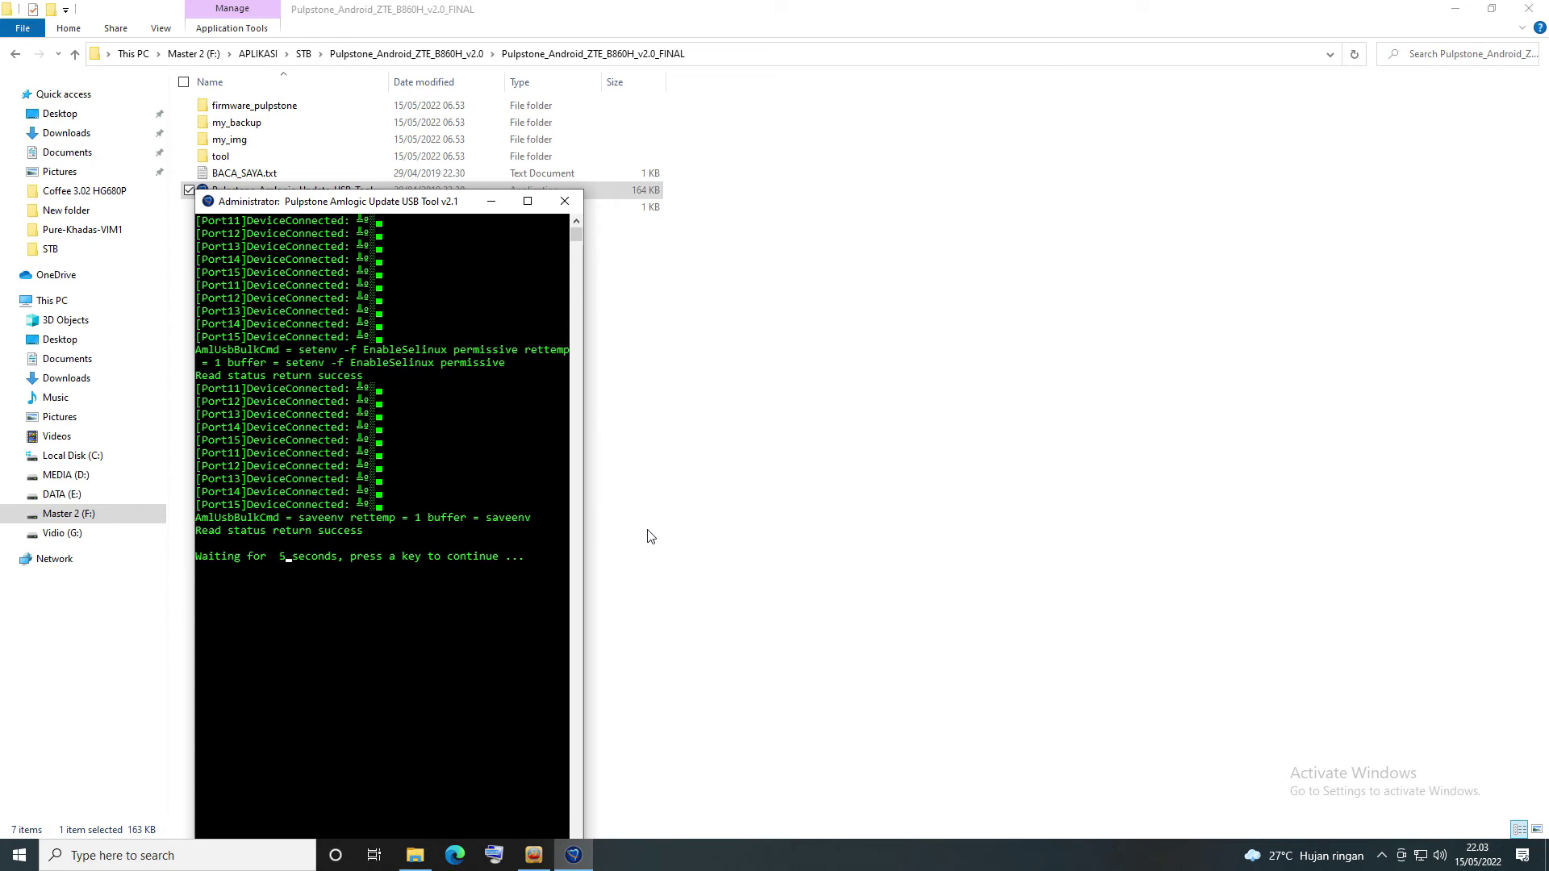
{"action": "key", "text": "Return"}
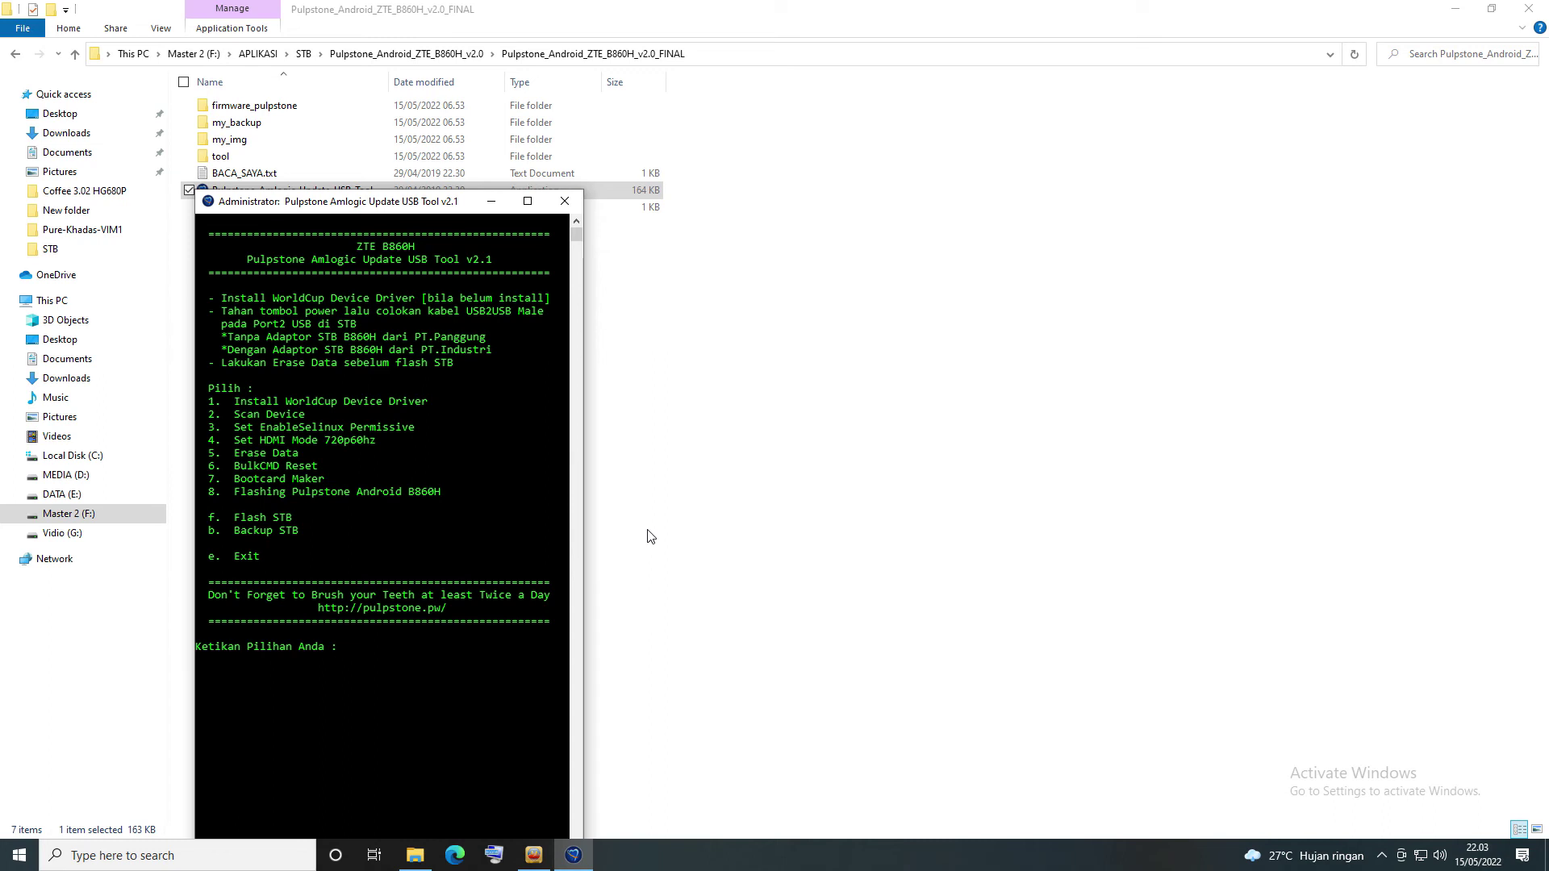
- Flash Pulpstone Android B860H to the box with option 8 and exit the tool when flashing ends
{"action": "type", "text": "8"}
{"action": "key", "text": "Return"}
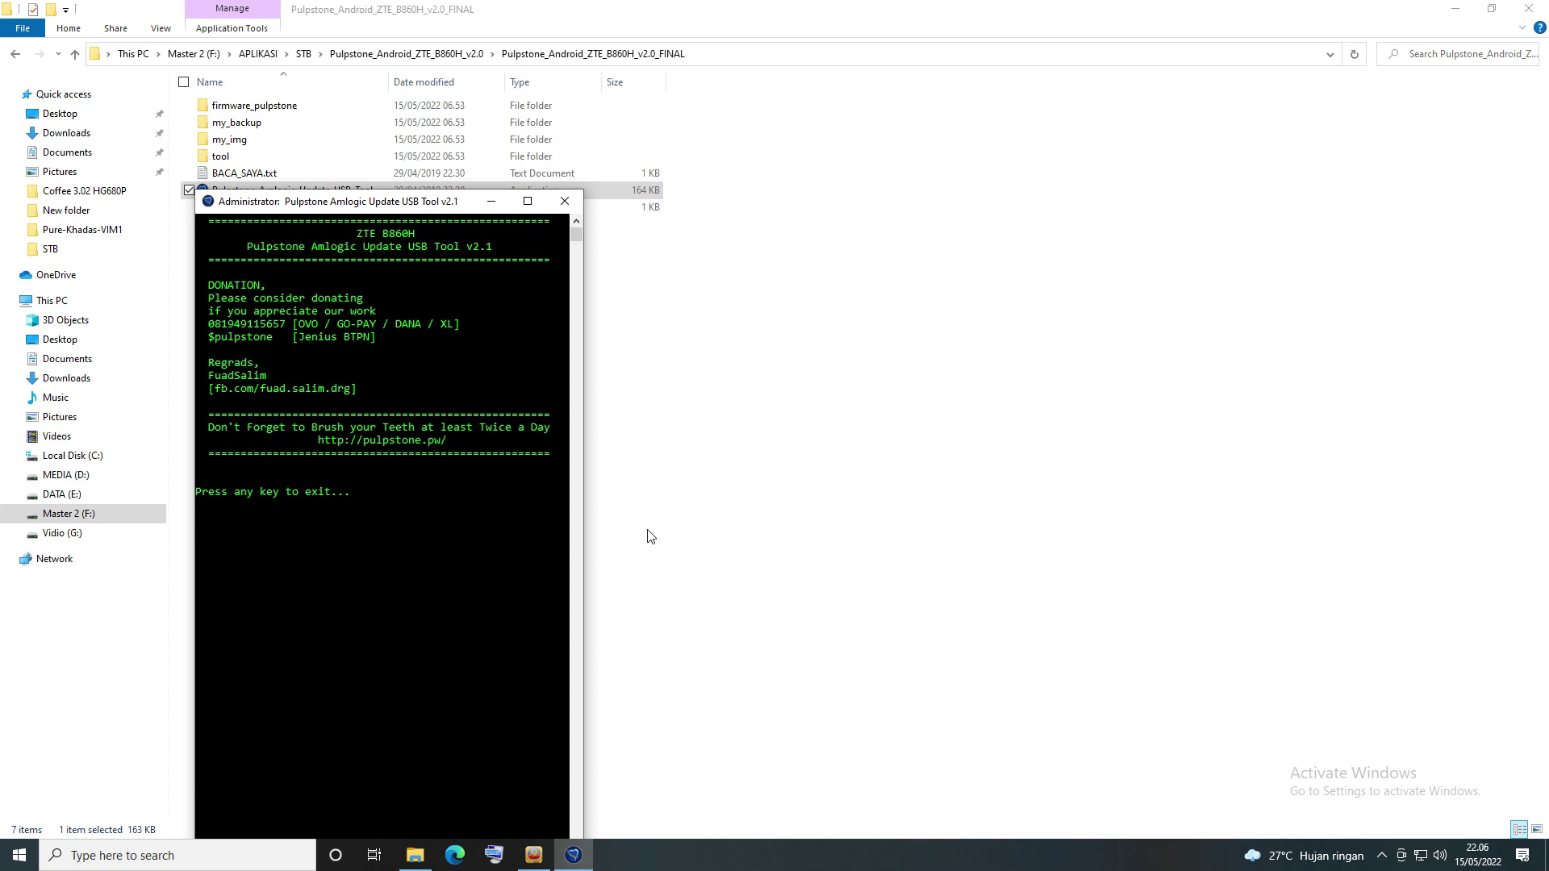
{"action": "key", "text": "Return"}
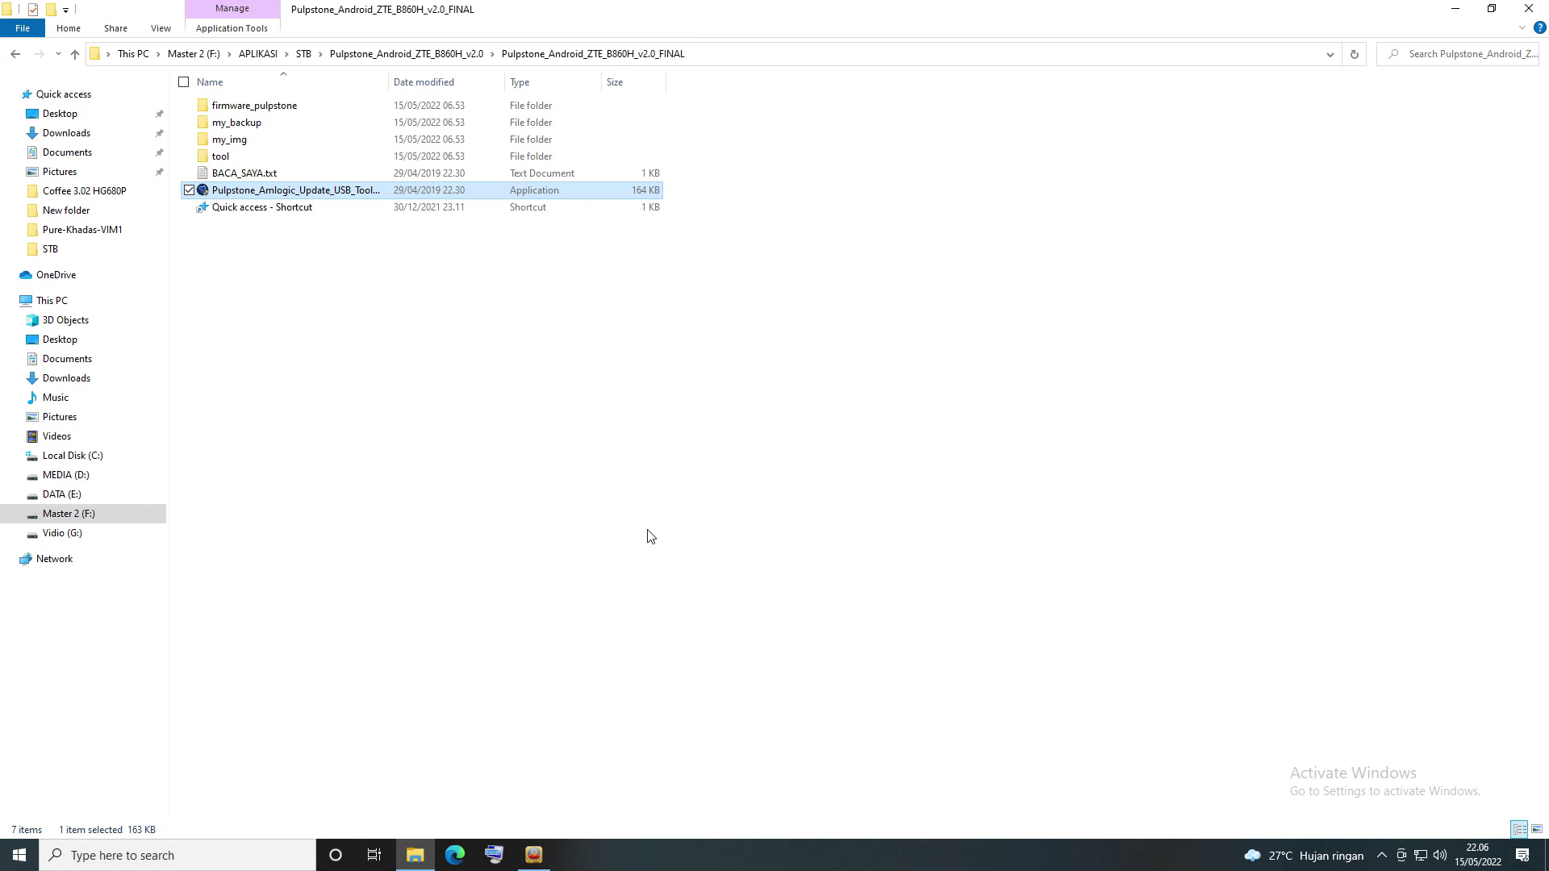